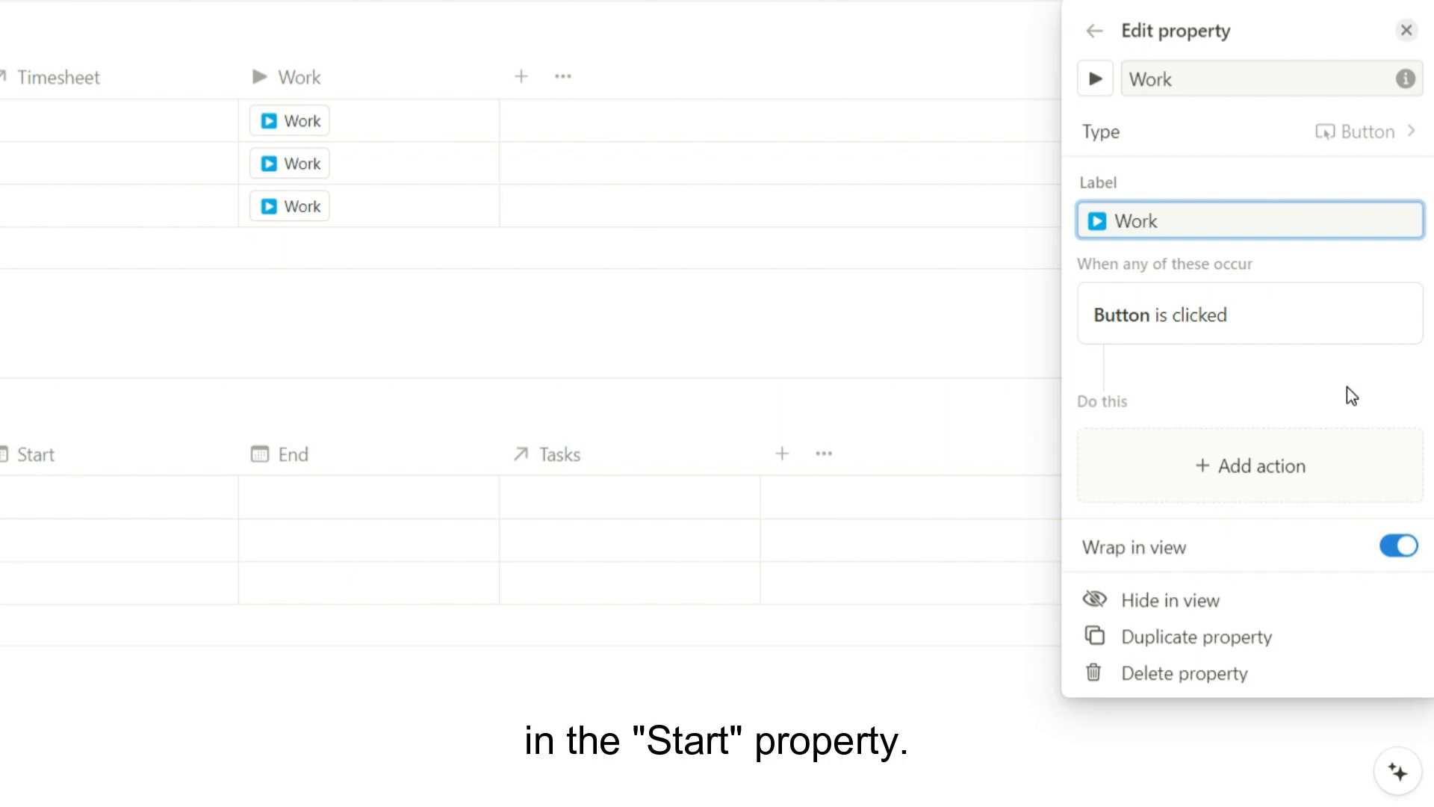
Give the Work button an action that adds a page to the Timesheet database
left_click(1296, 469)
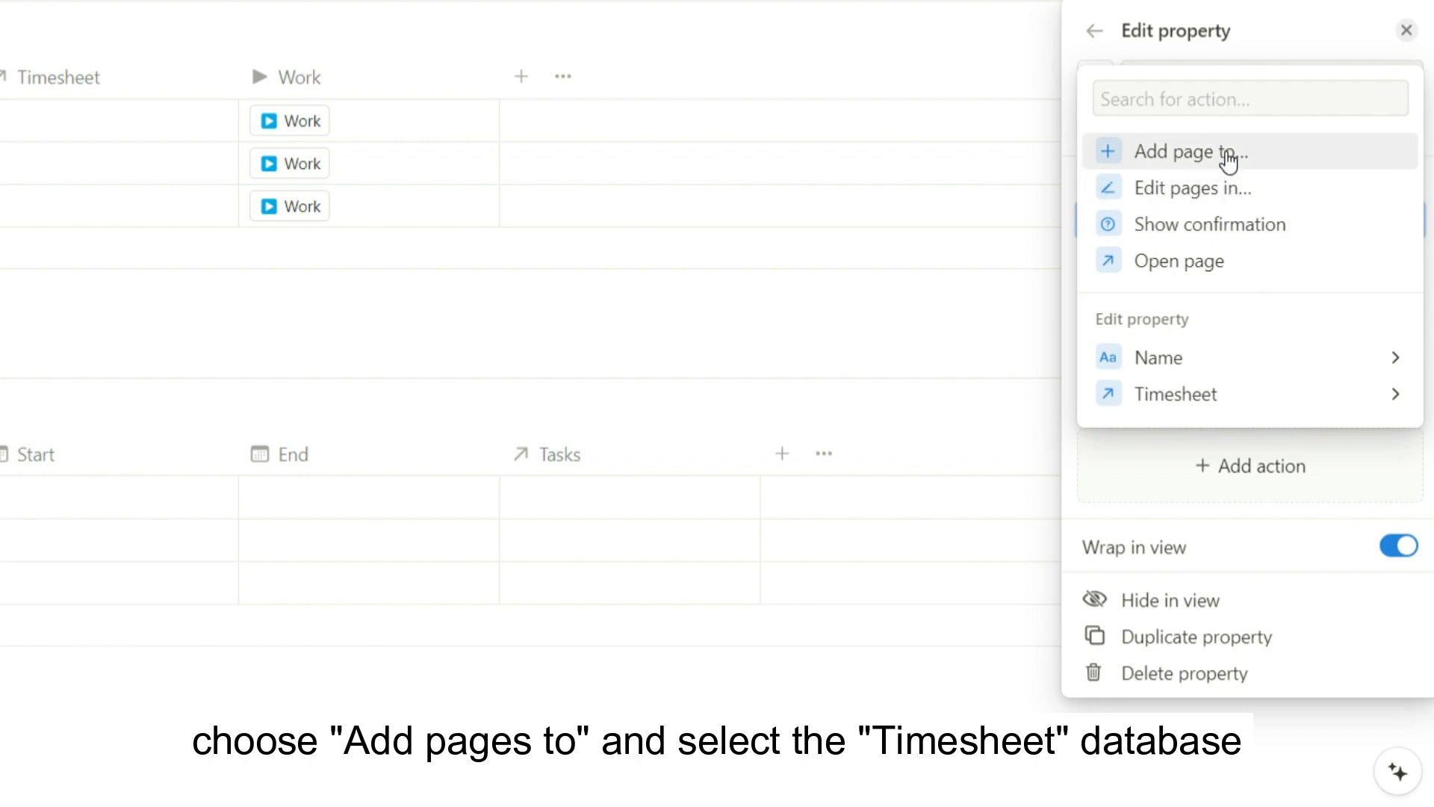
left_click(1229, 153)
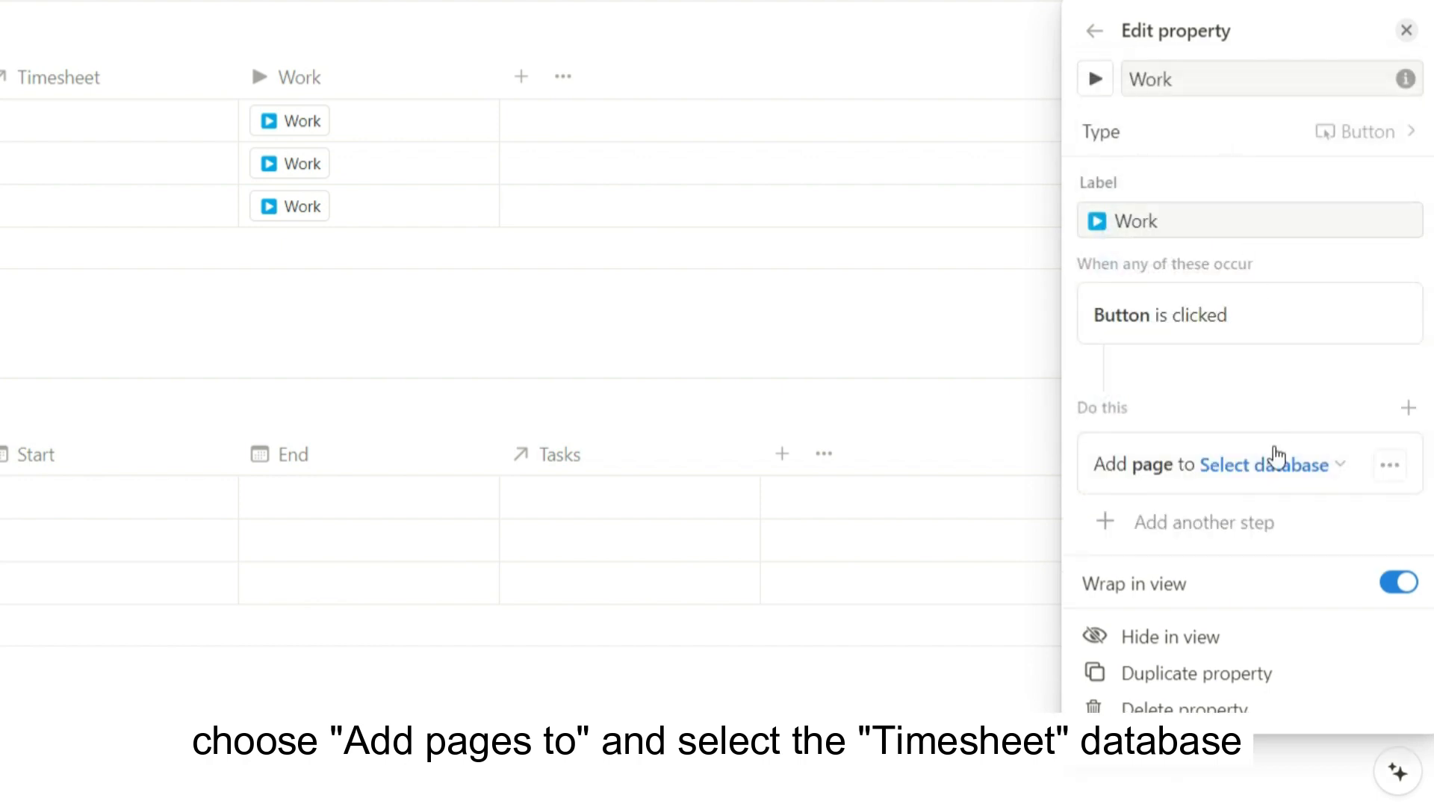
left_click(1277, 467)
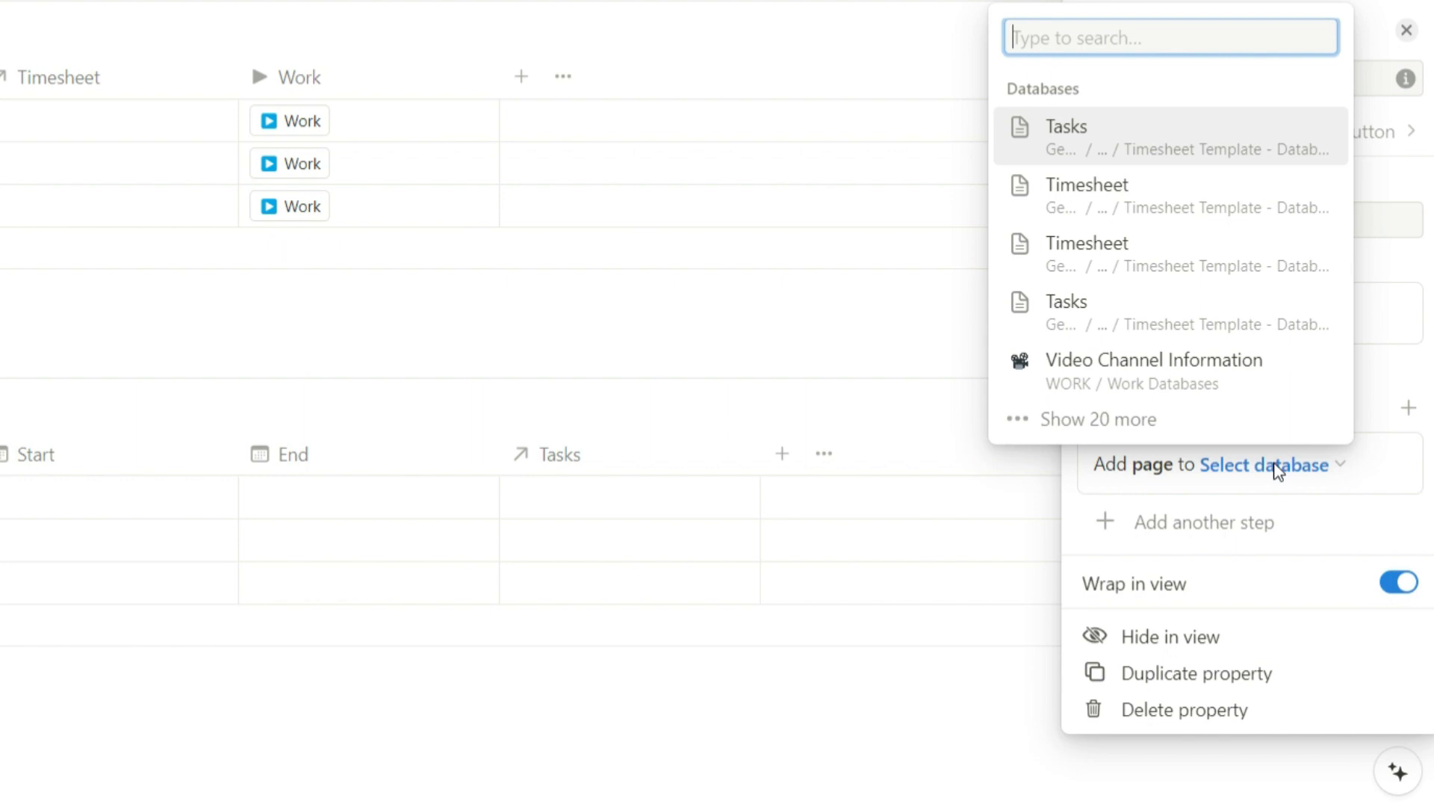
left_click(1175, 188)
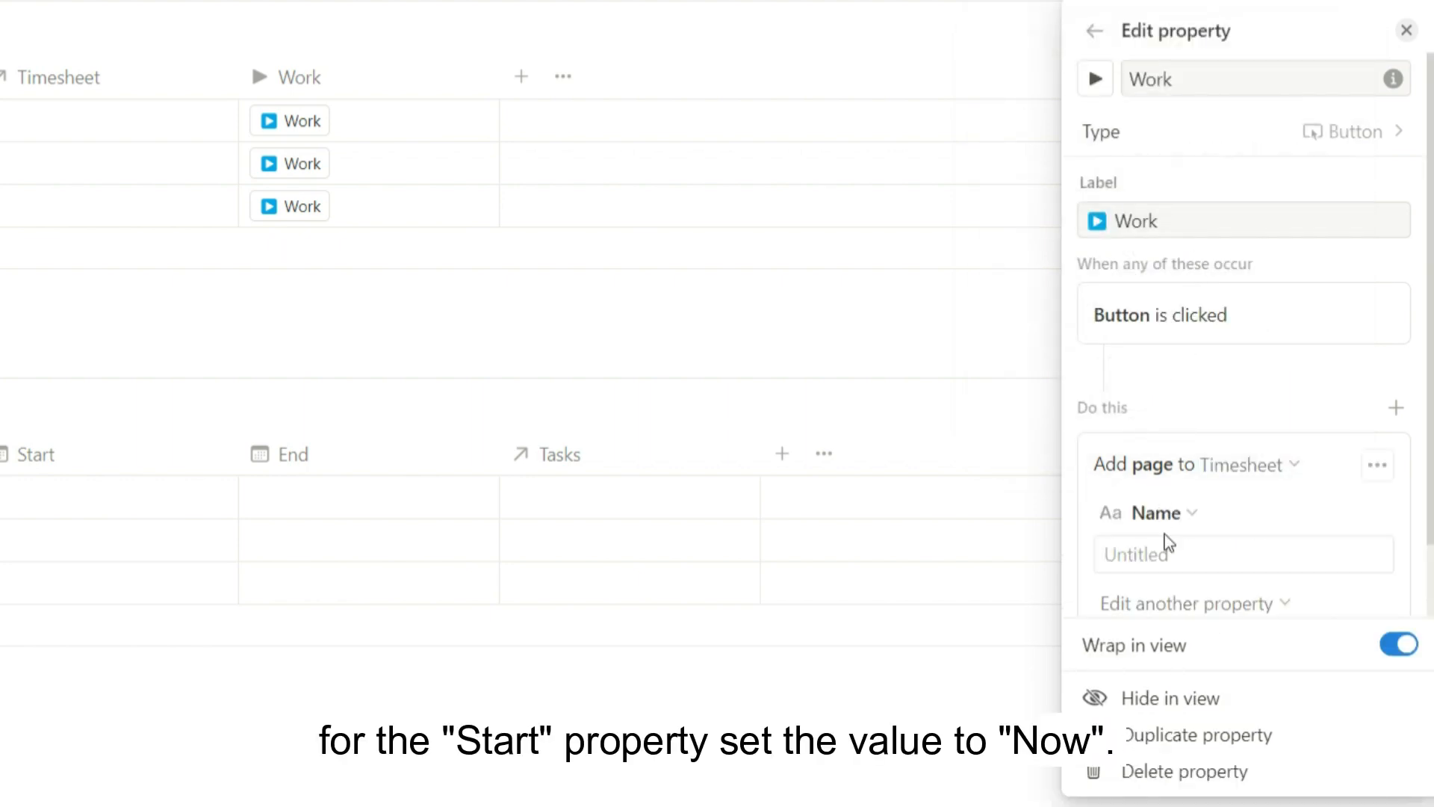
In the Work button's add-page action, replace the Name property with Start and set its value to Now
left_click(1194, 512)
left_click(1047, 656)
left_click(1200, 562)
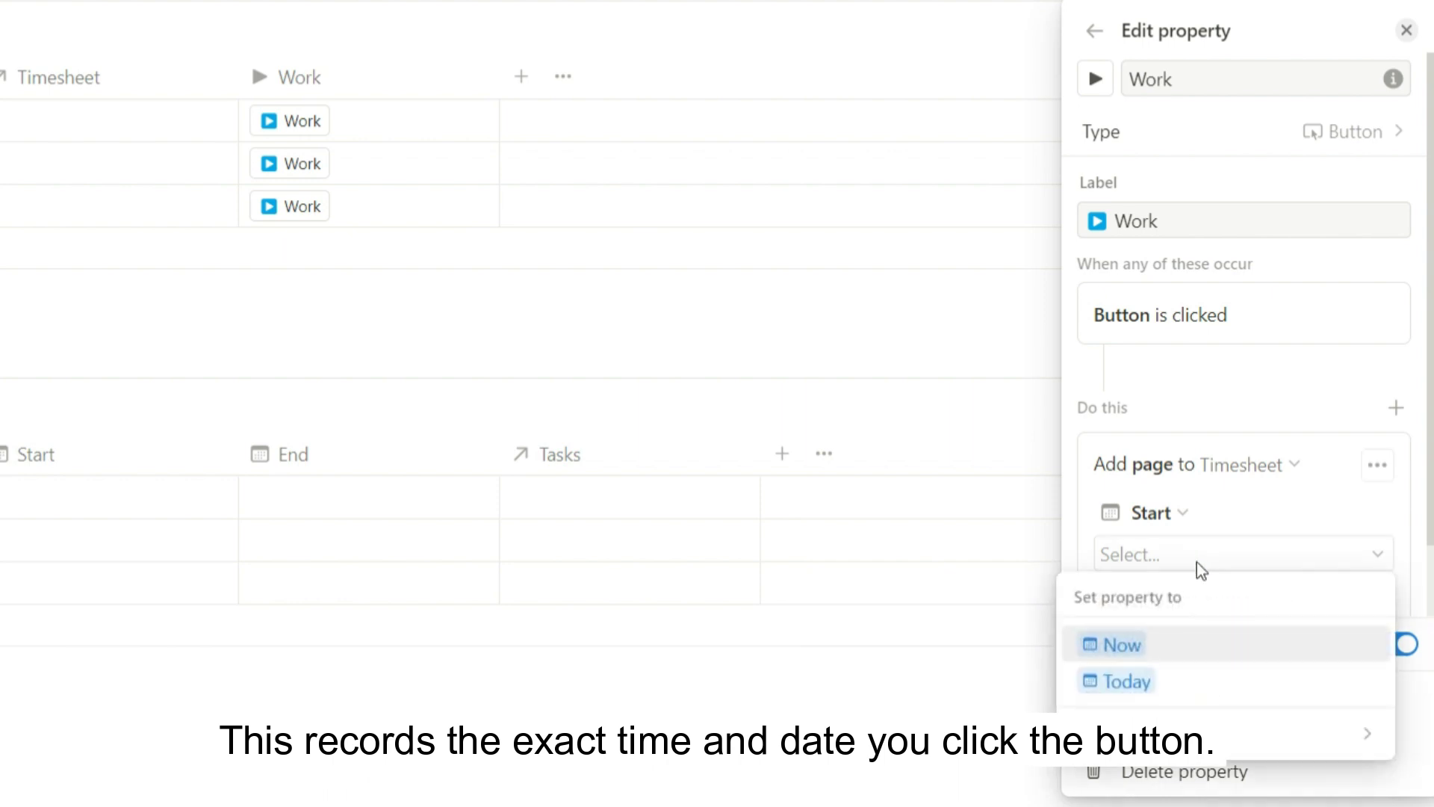
left_click(1170, 660)
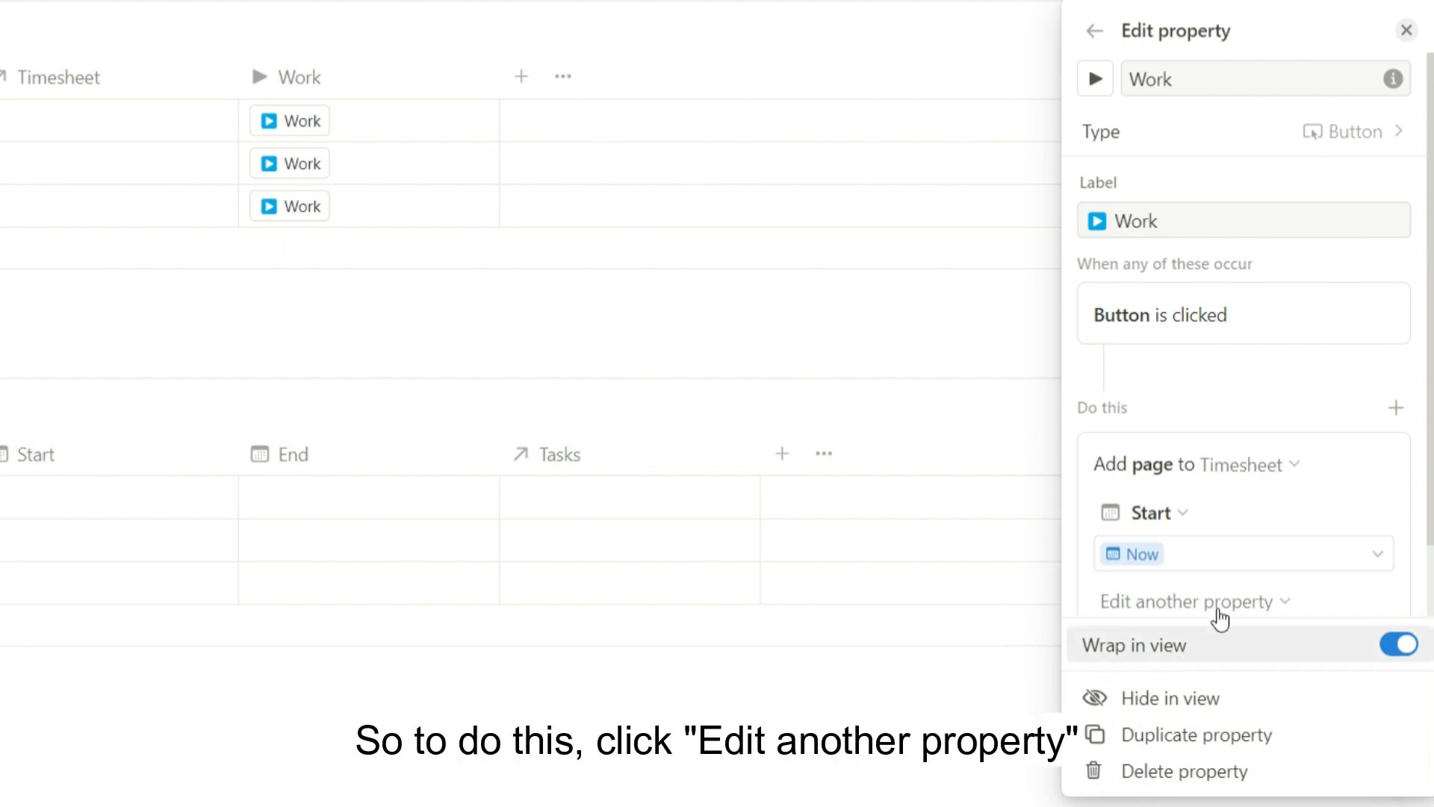
Have the Work action also set the Tasks relation to This page, and finish editing the property
scroll(1240, 610, "down", 1)
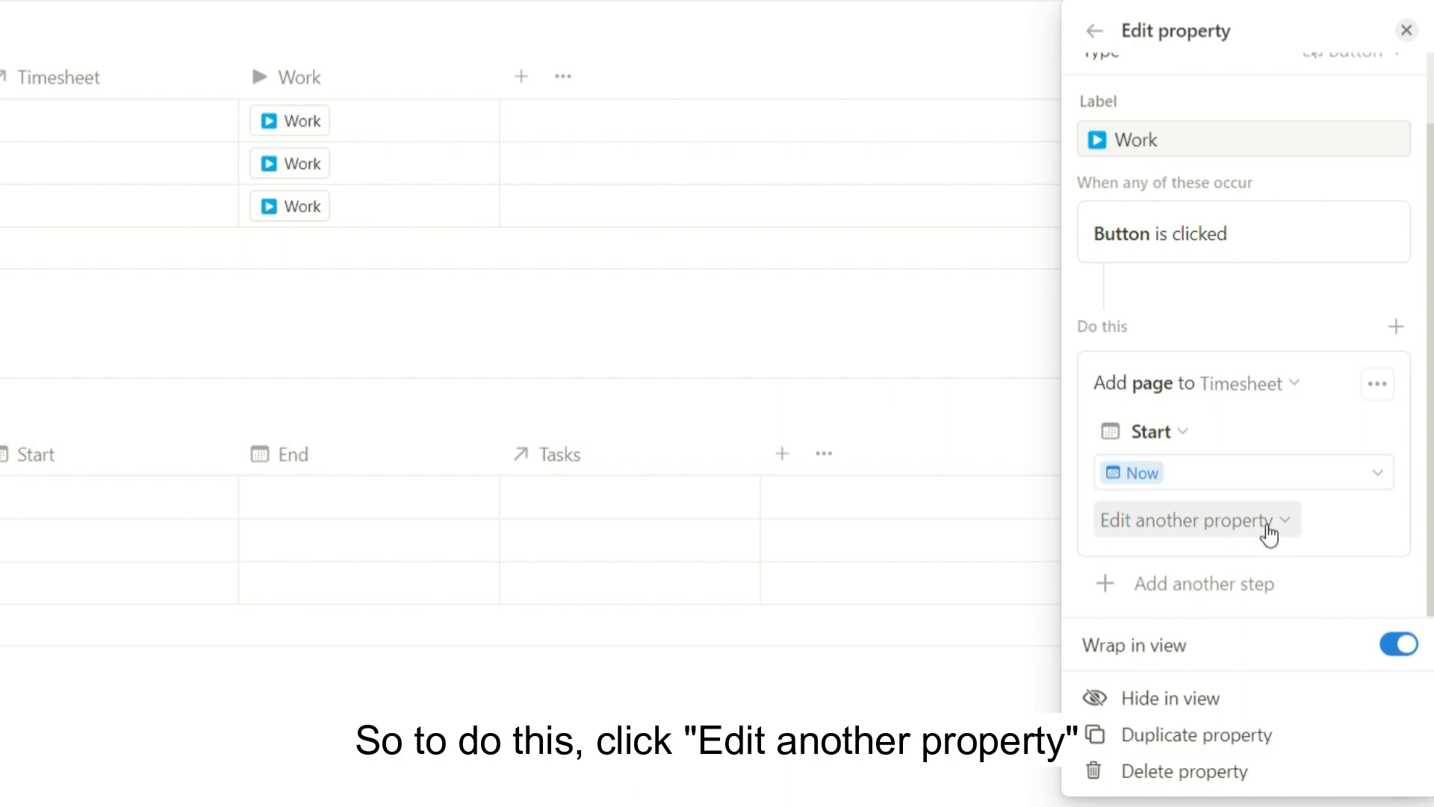
left_click(1264, 529)
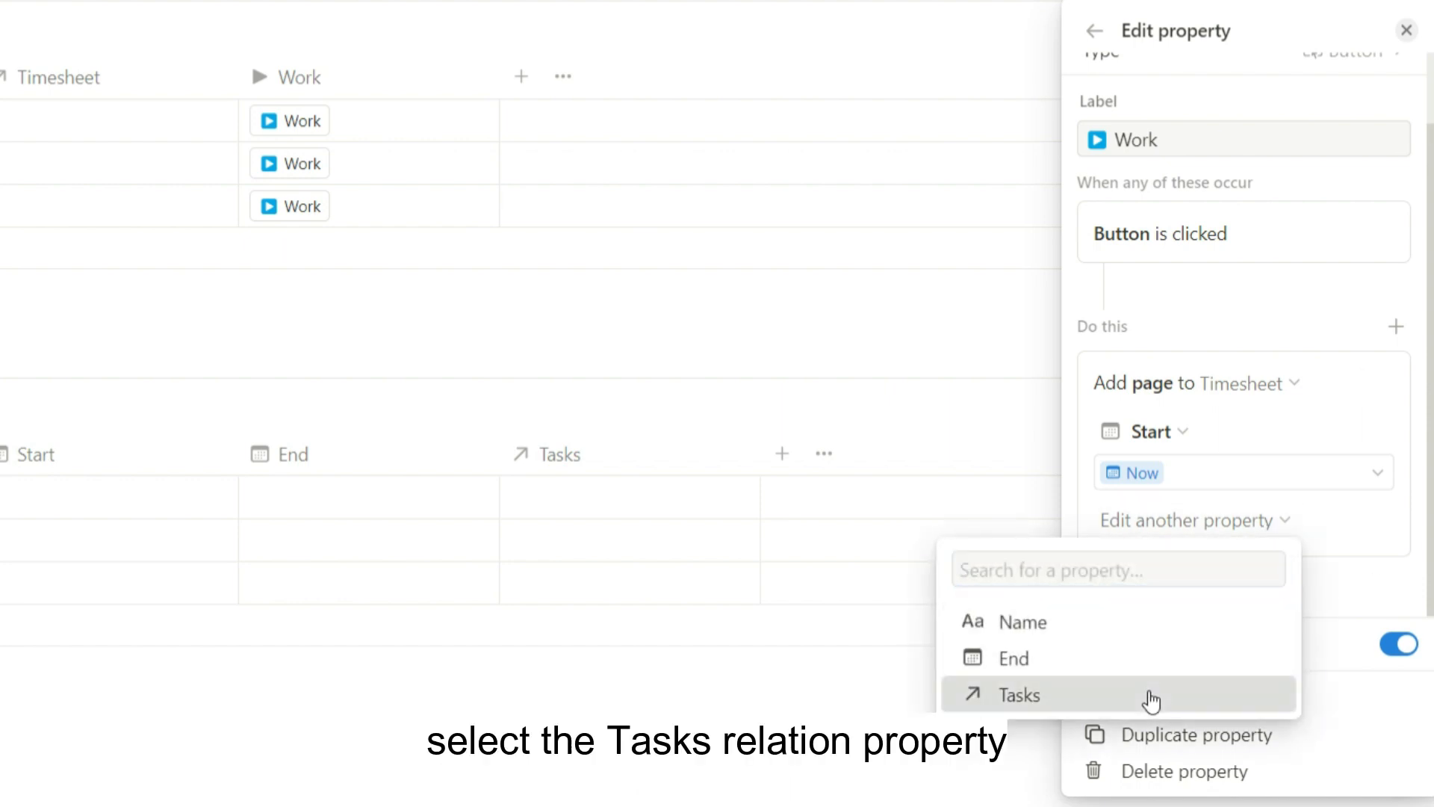
left_click(1149, 693)
left_click(1236, 577)
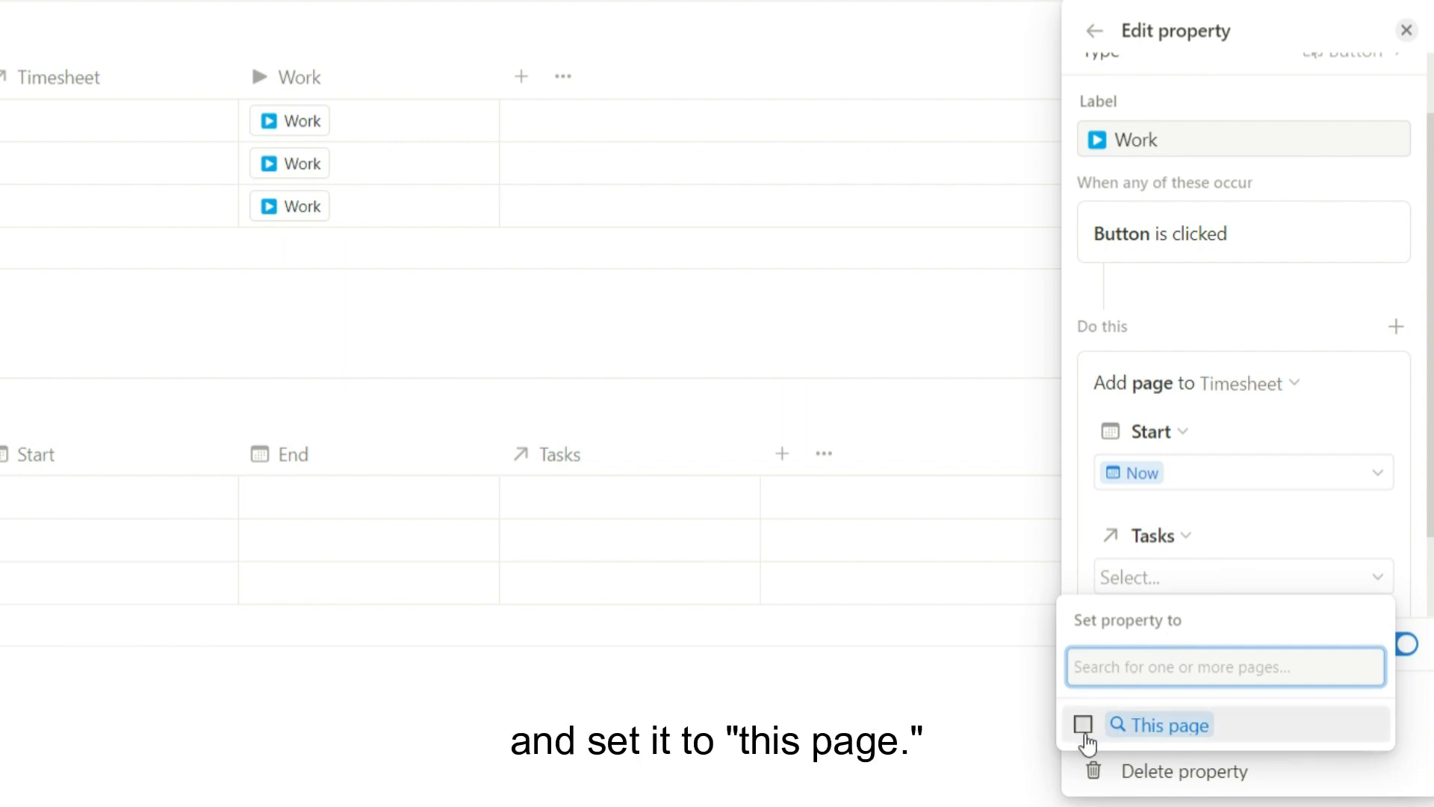
left_click(1083, 725)
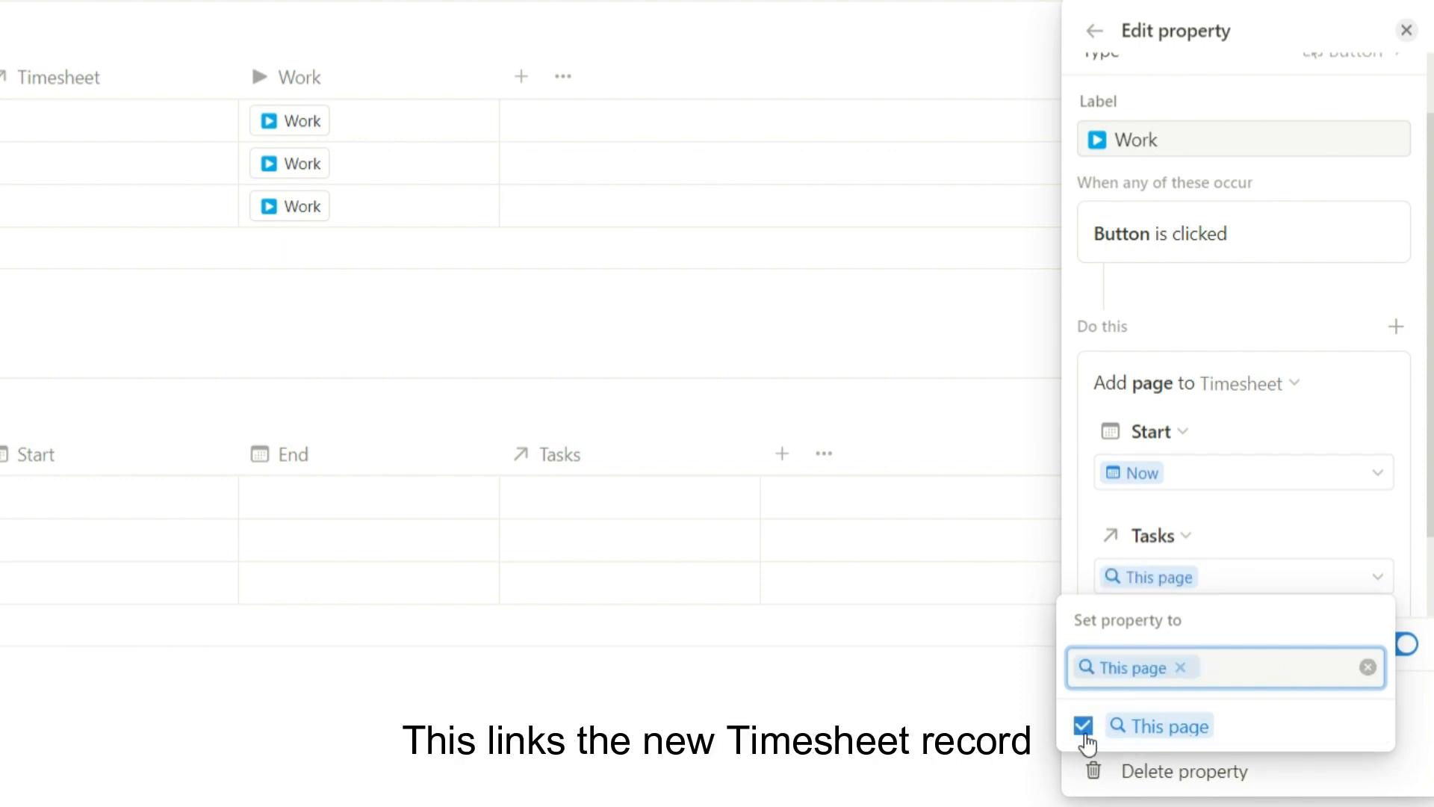
left_click(996, 775)
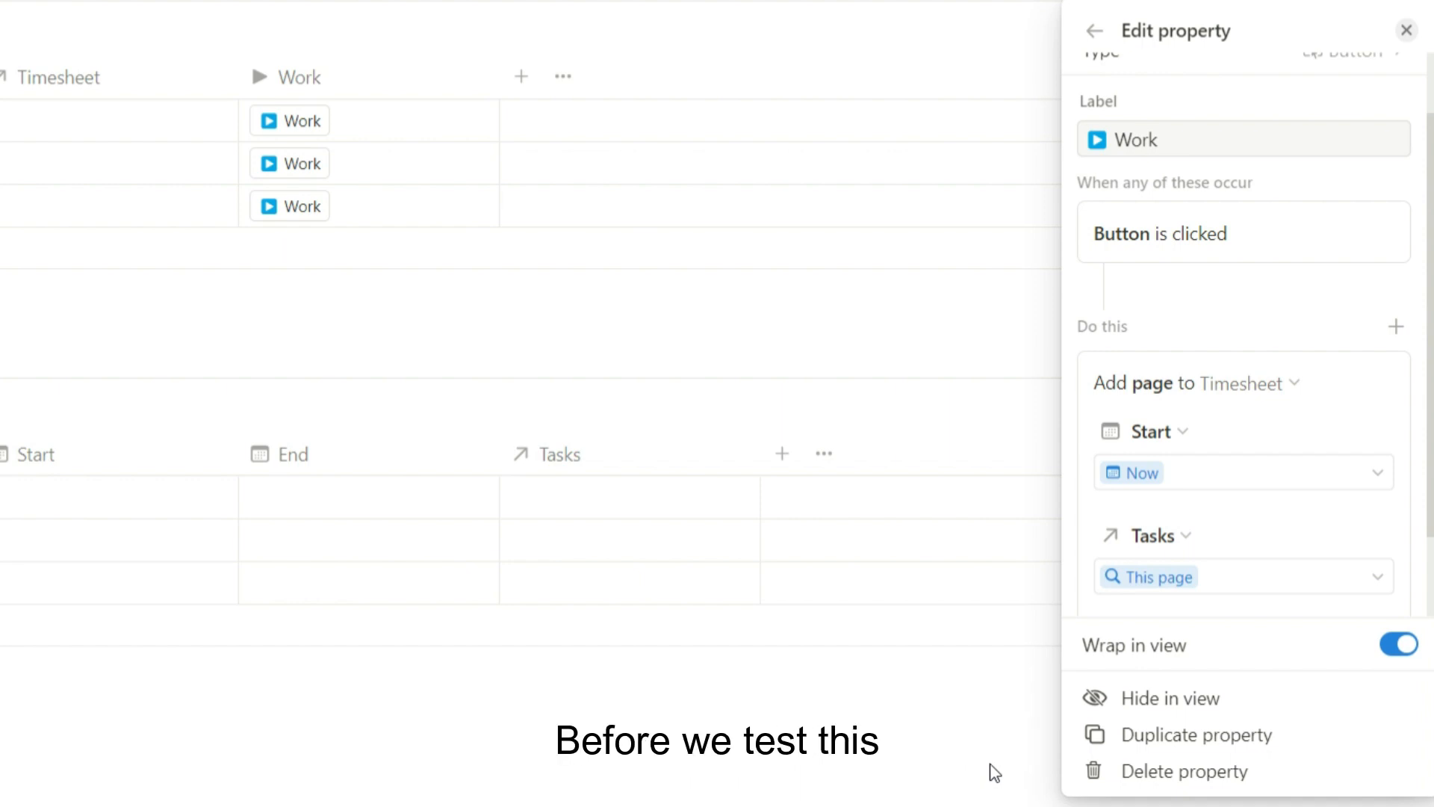
left_click(991, 767)
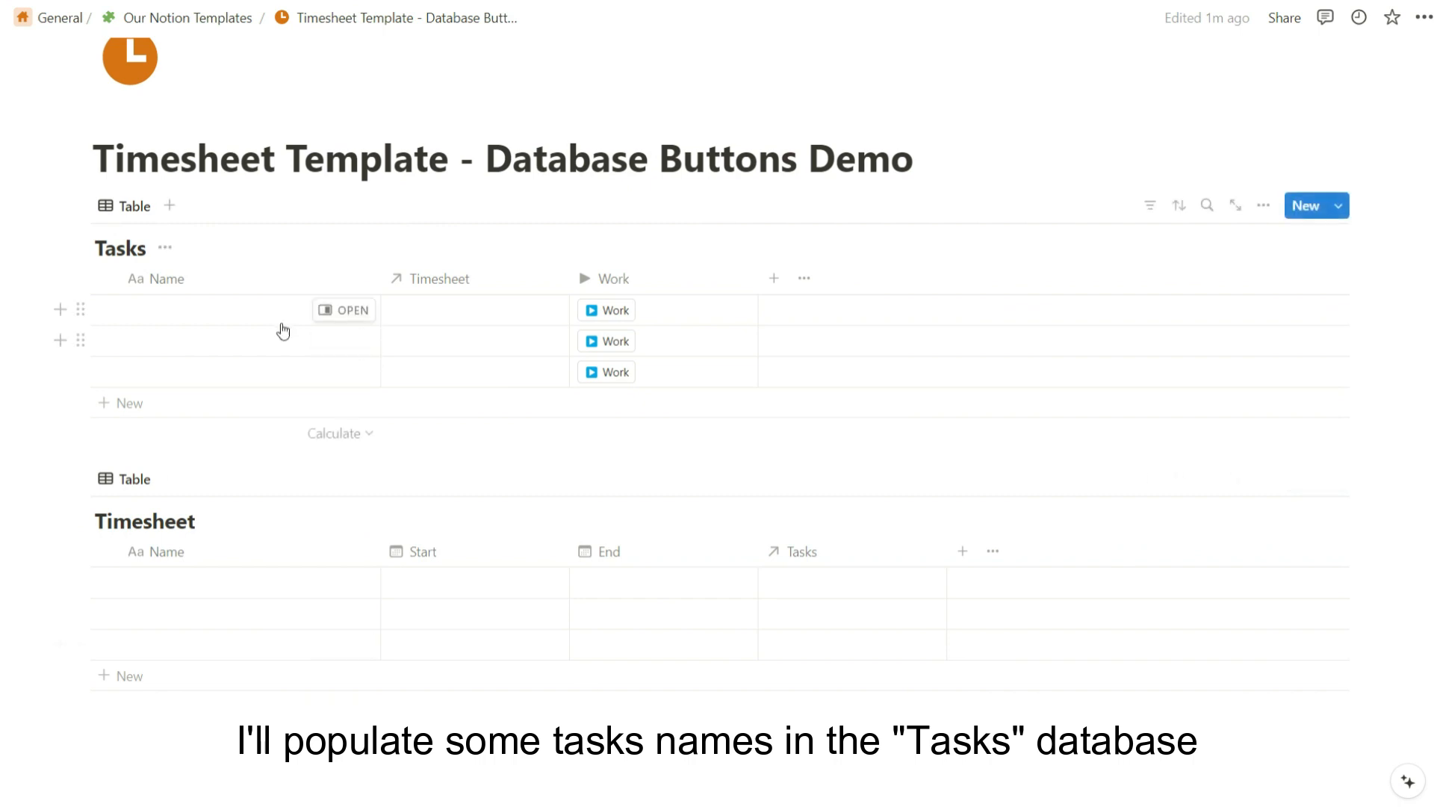
Name the three rows of the Tasks database Task 1, Task 2 and Task 3
left_click(257, 319)
type("Task 1")
left_click(266, 330)
type("Task 2")
key("Return")
type("Task 3")
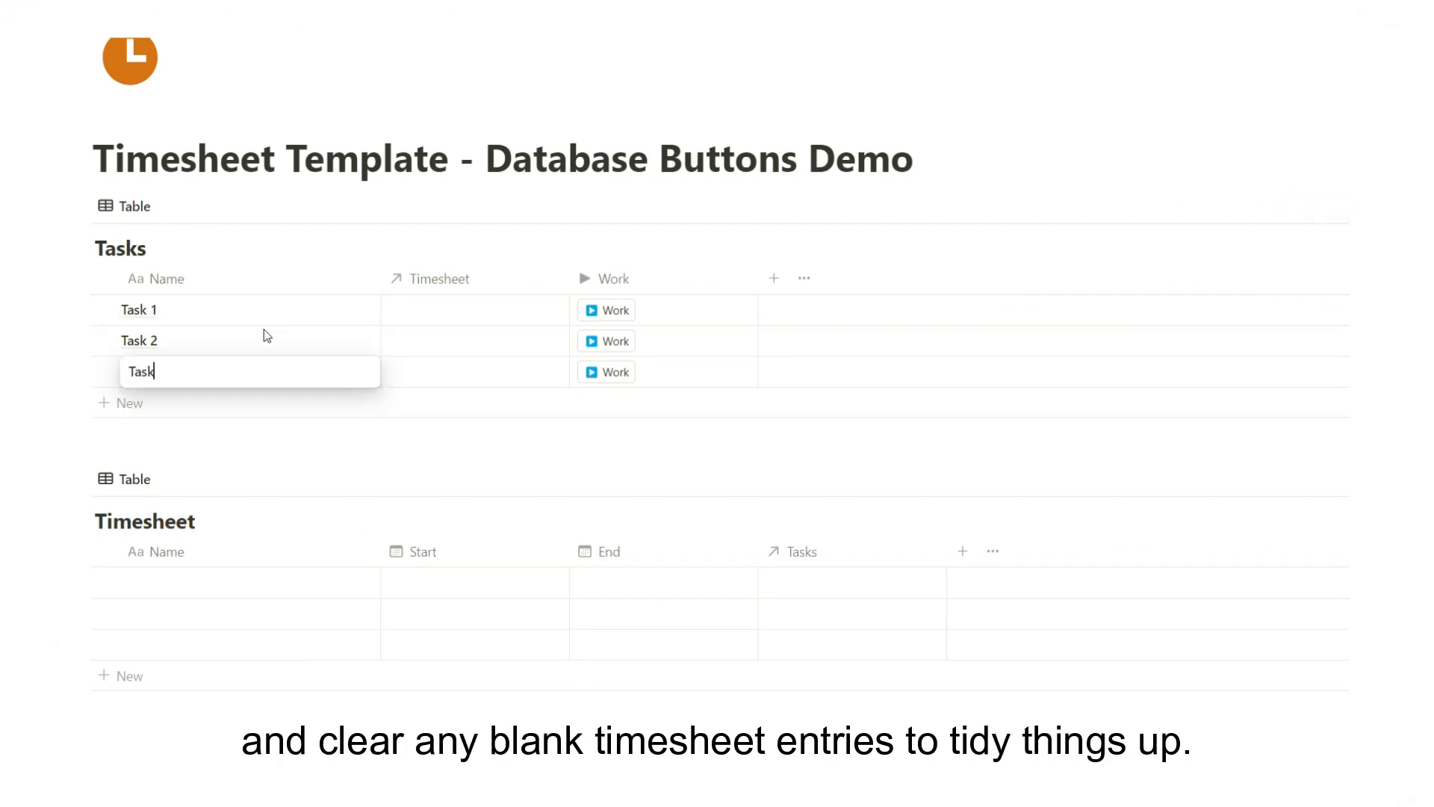
Delete all blank entries from the Timesheet database and trigger Work for Task 1
left_click(109, 553)
left_click(109, 553)
left_click(381, 474)
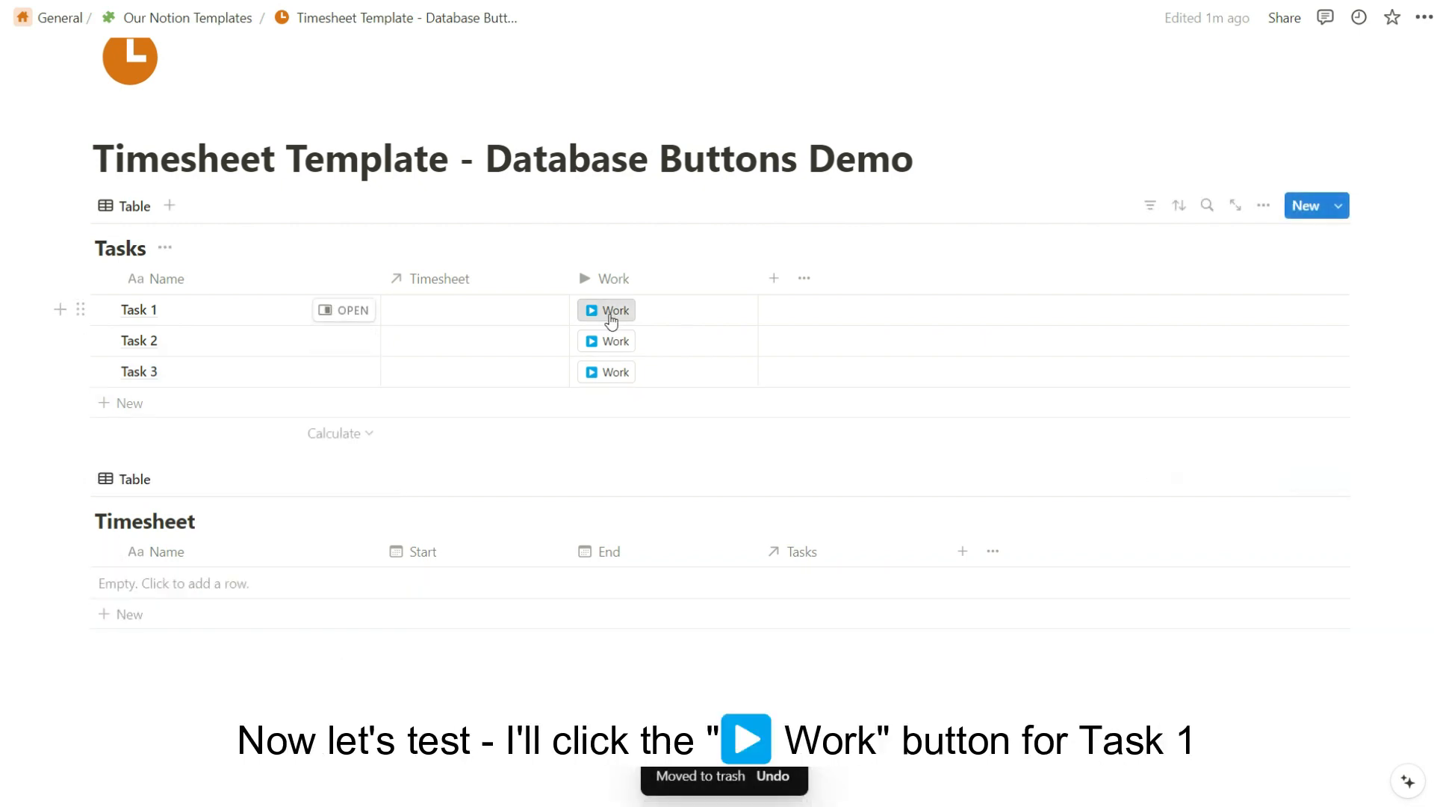
left_click(611, 312)
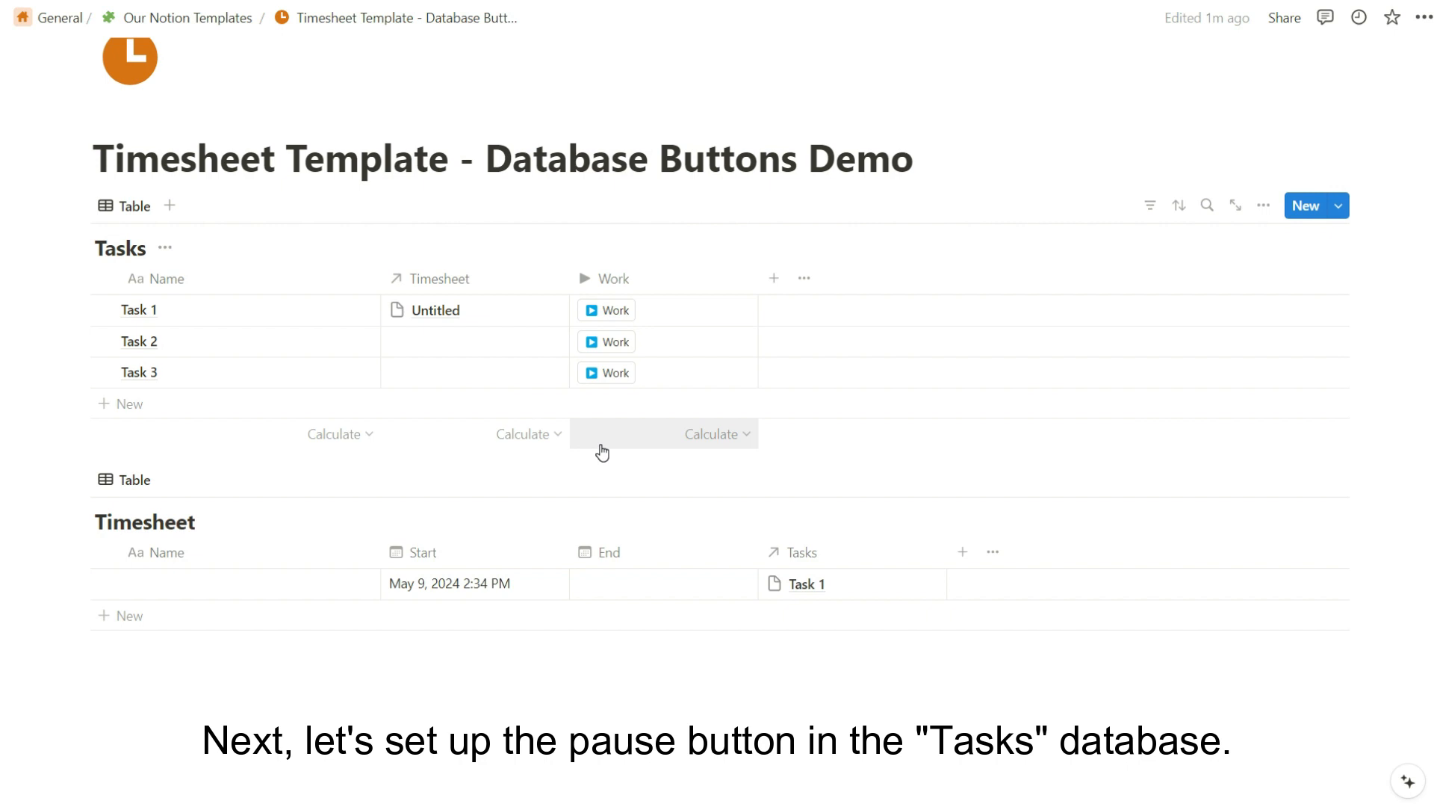
Add a new property of type Button to the Tasks database and name it Pause
left_click(774, 278)
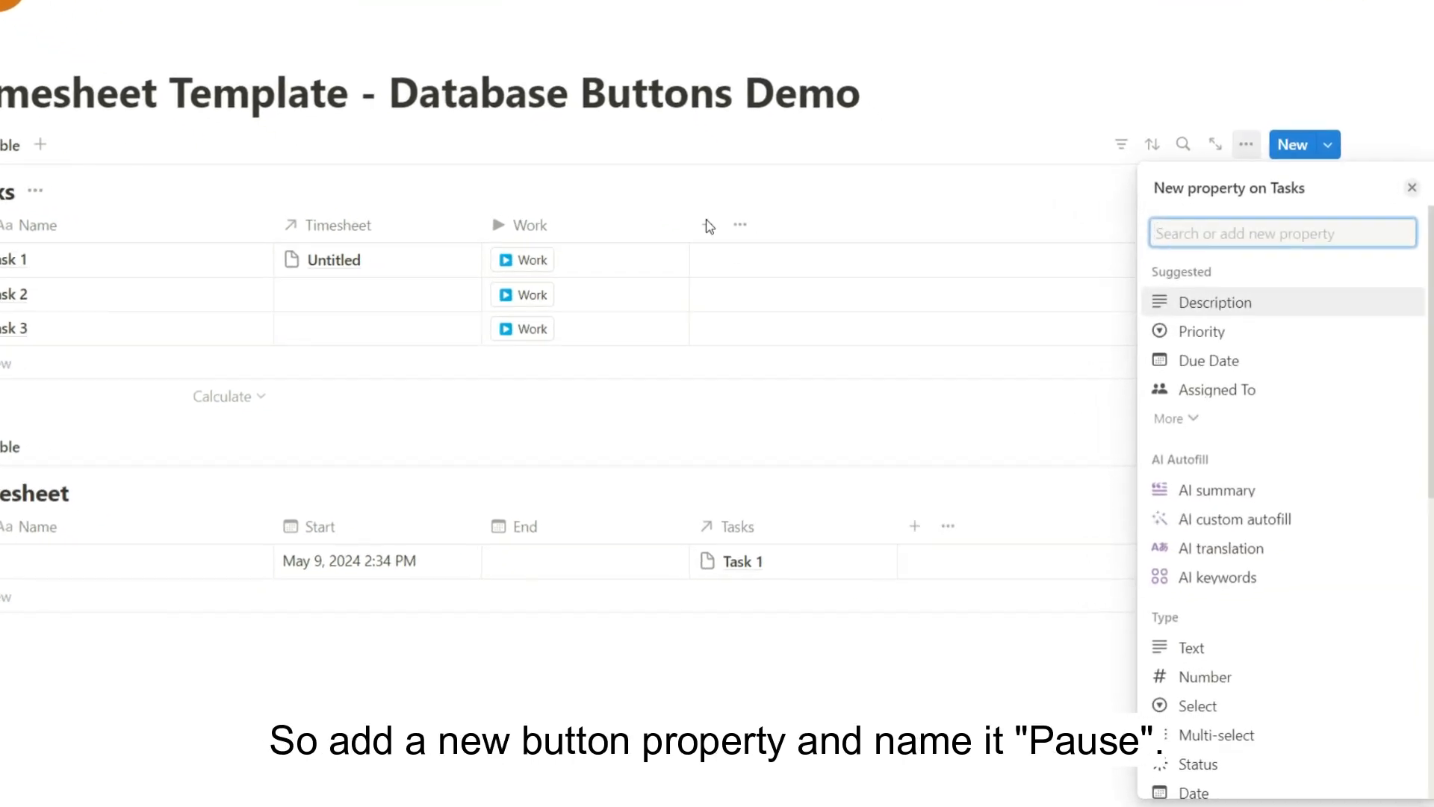
type("bu")
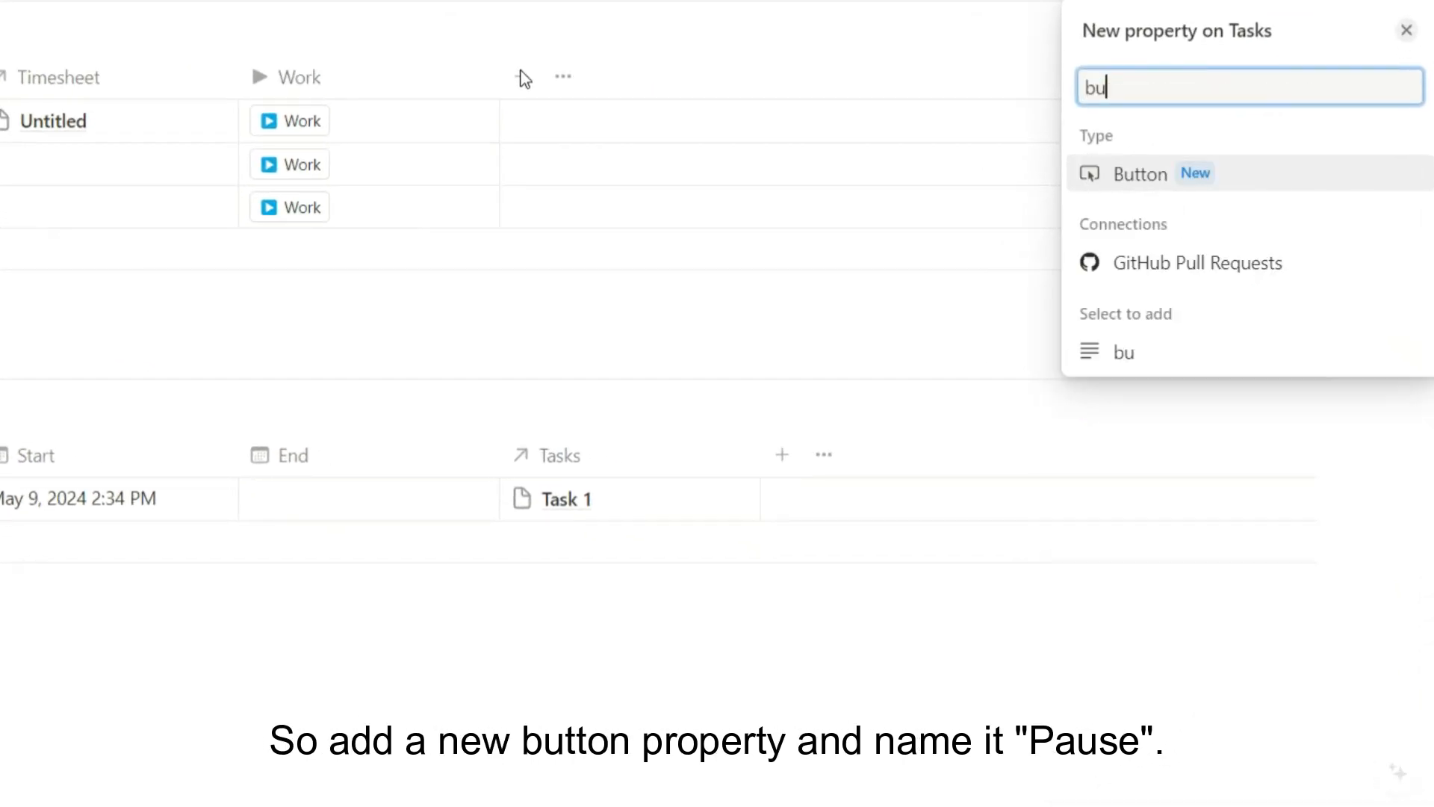
key("Return")
type("Pause")
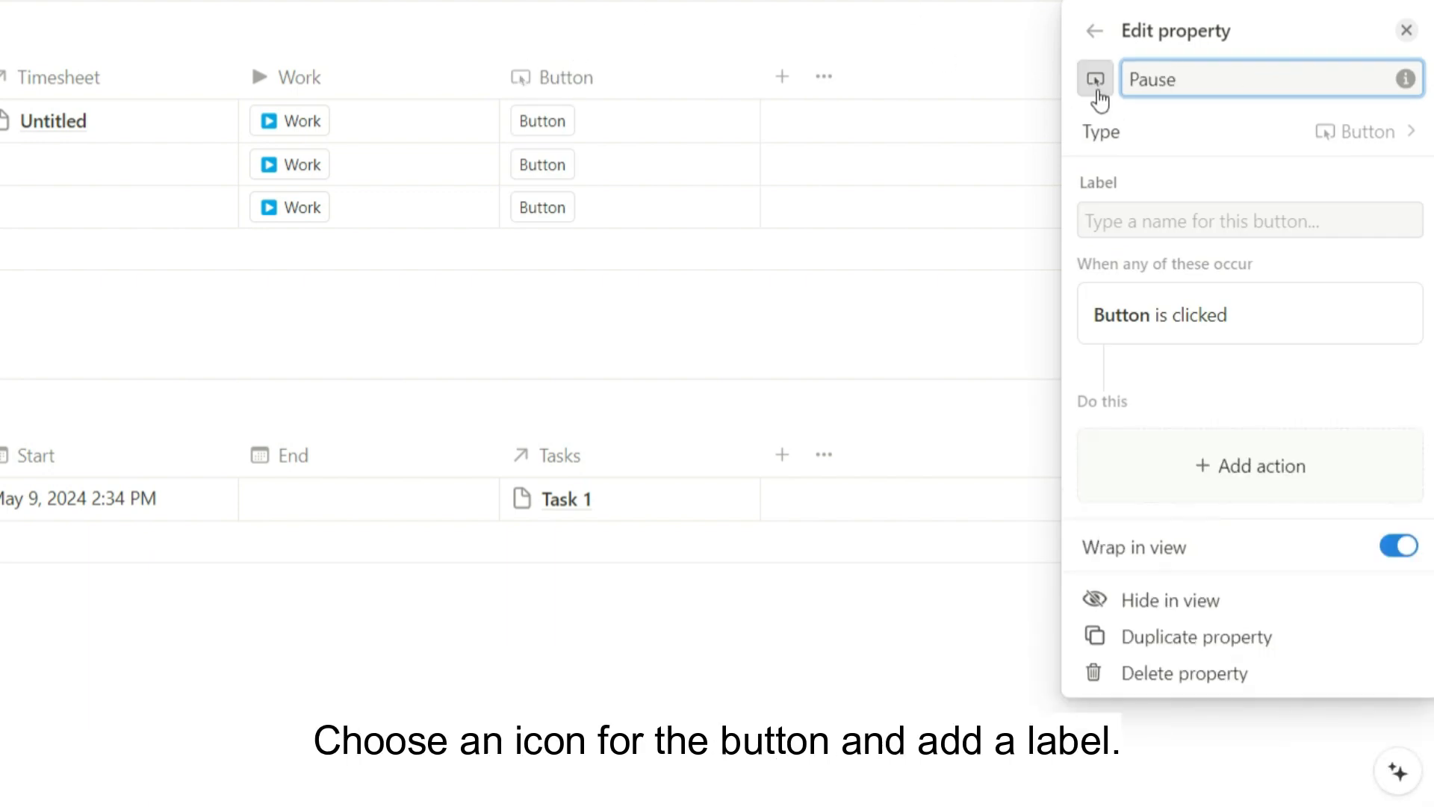
Give the Pause property a pause icon and label its button with the pause emoji followed by "Pause"
left_click(1095, 81)
left_click(990, 290)
left_click(1218, 220)
key("super+period")
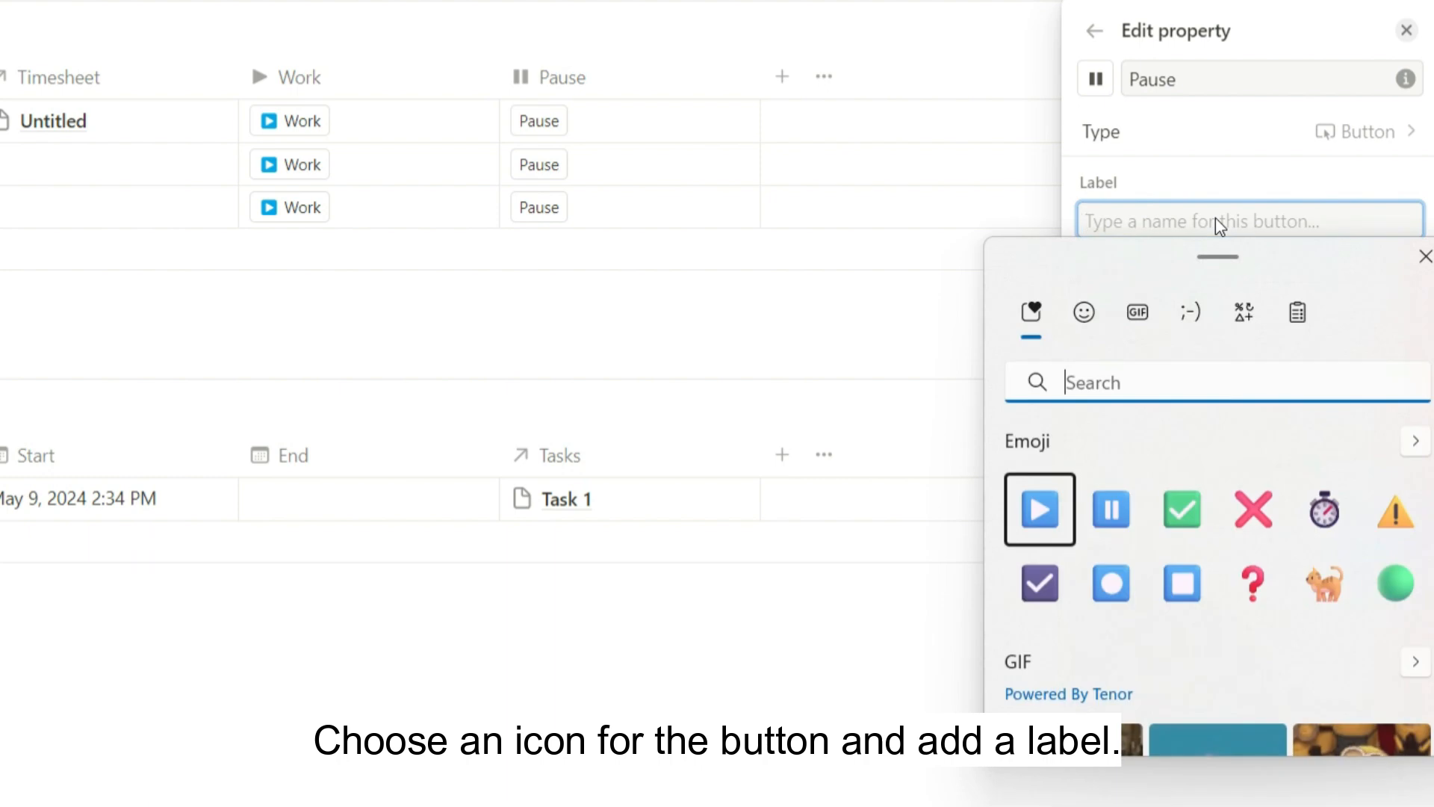
left_click(1112, 510)
type("Pause")
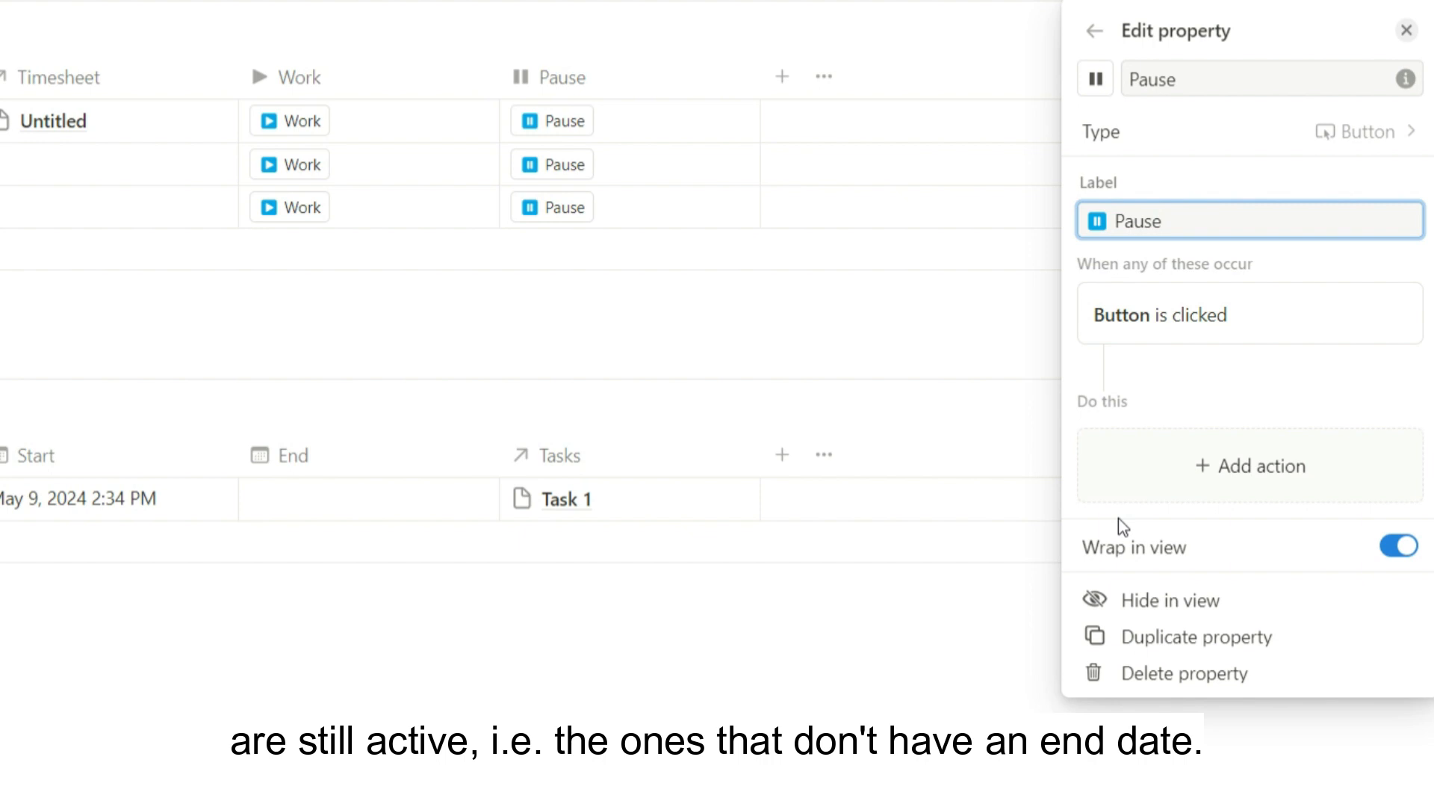
Give the Pause button an action that edits pages in the Timesheet database
left_click(1227, 479)
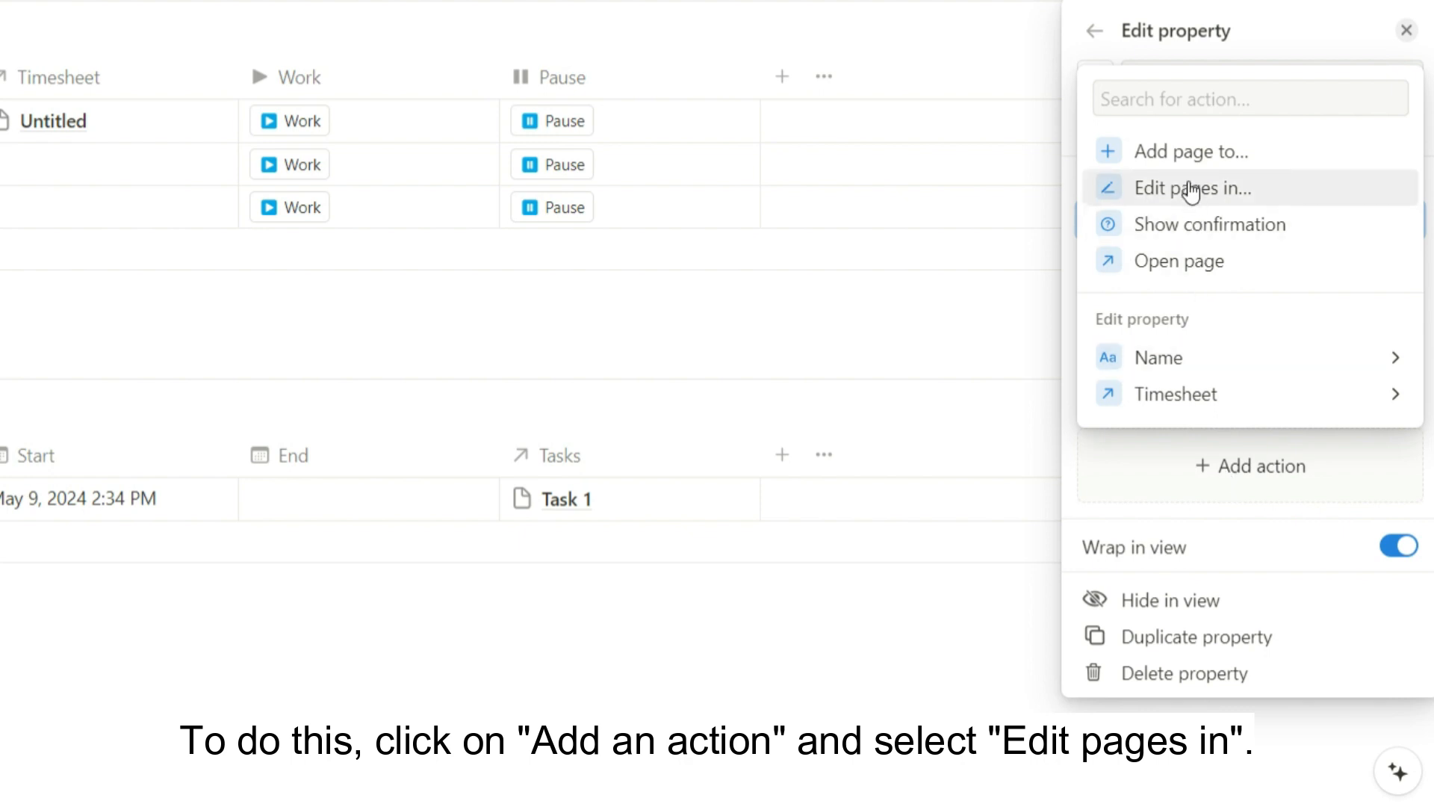
left_click(1191, 190)
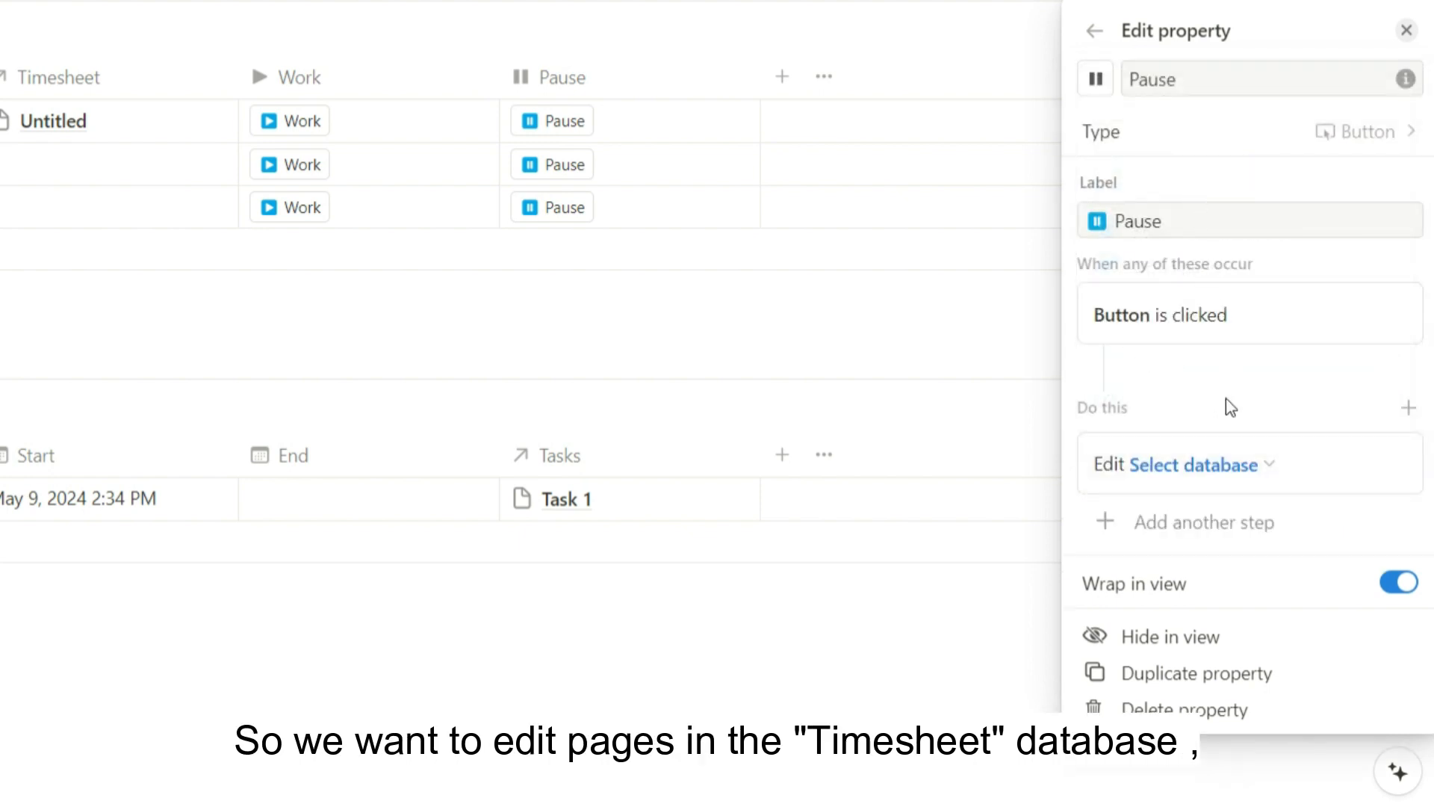
left_click(1234, 474)
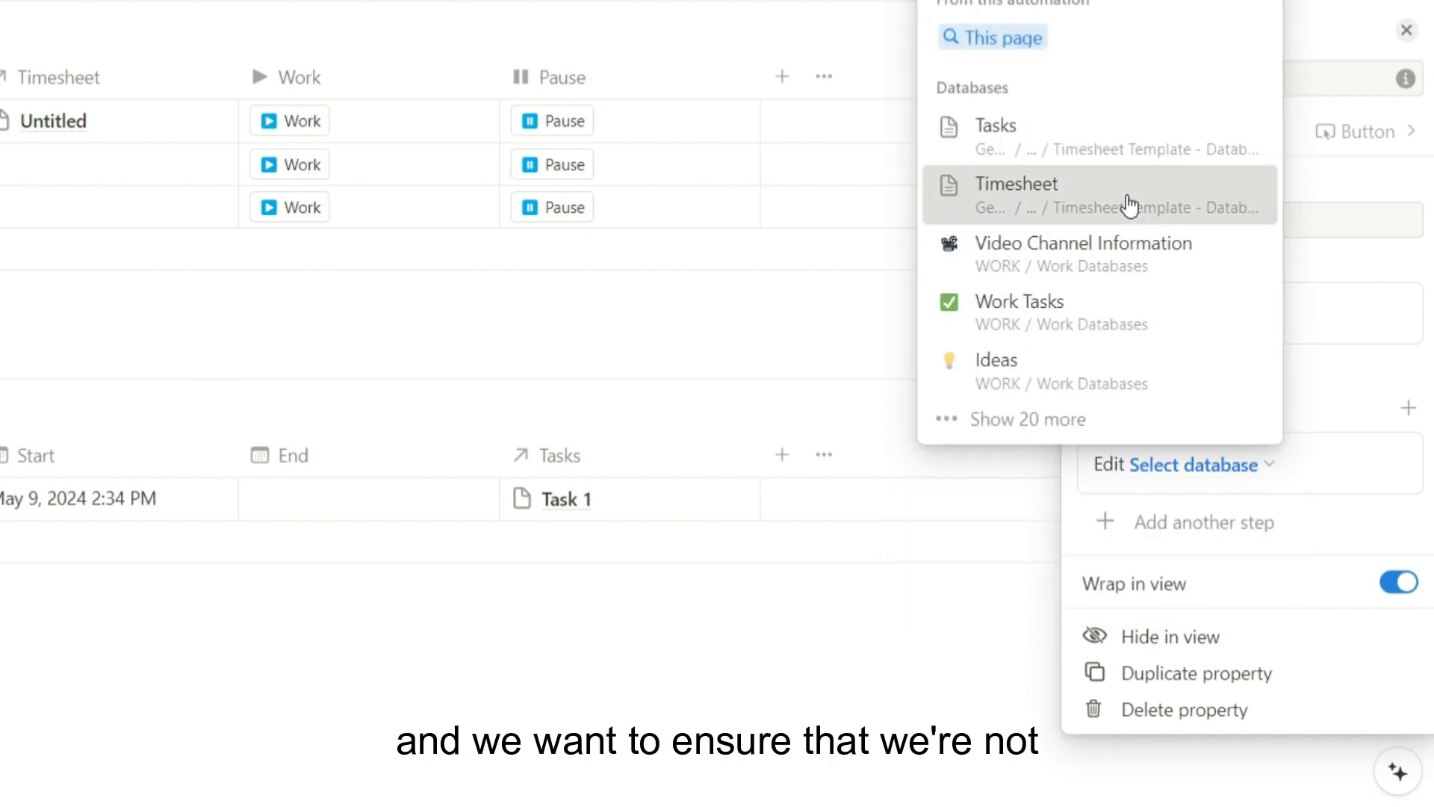
left_click(1130, 205)
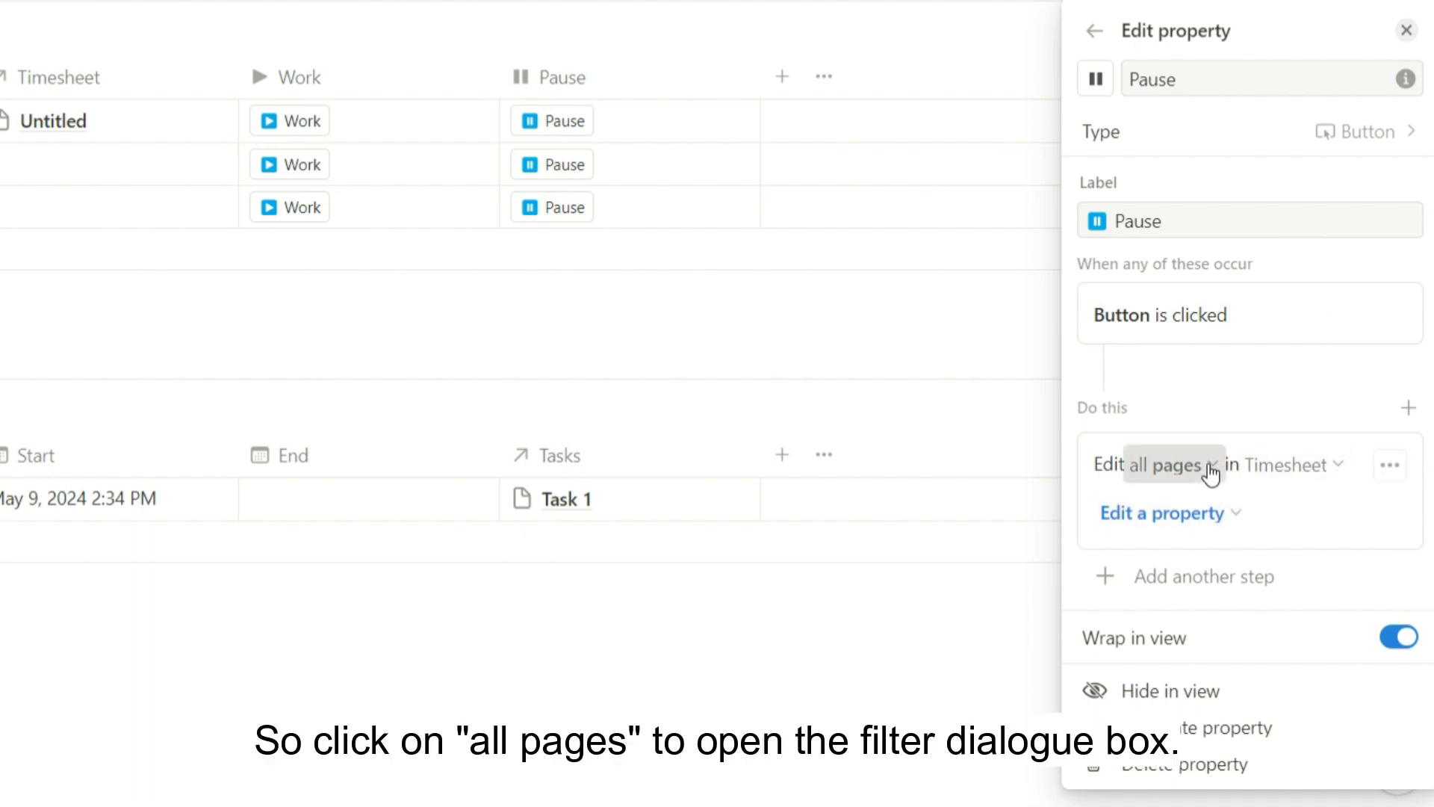
Filter the pages edited by the Pause action to those where End is empty
left_click(1209, 470)
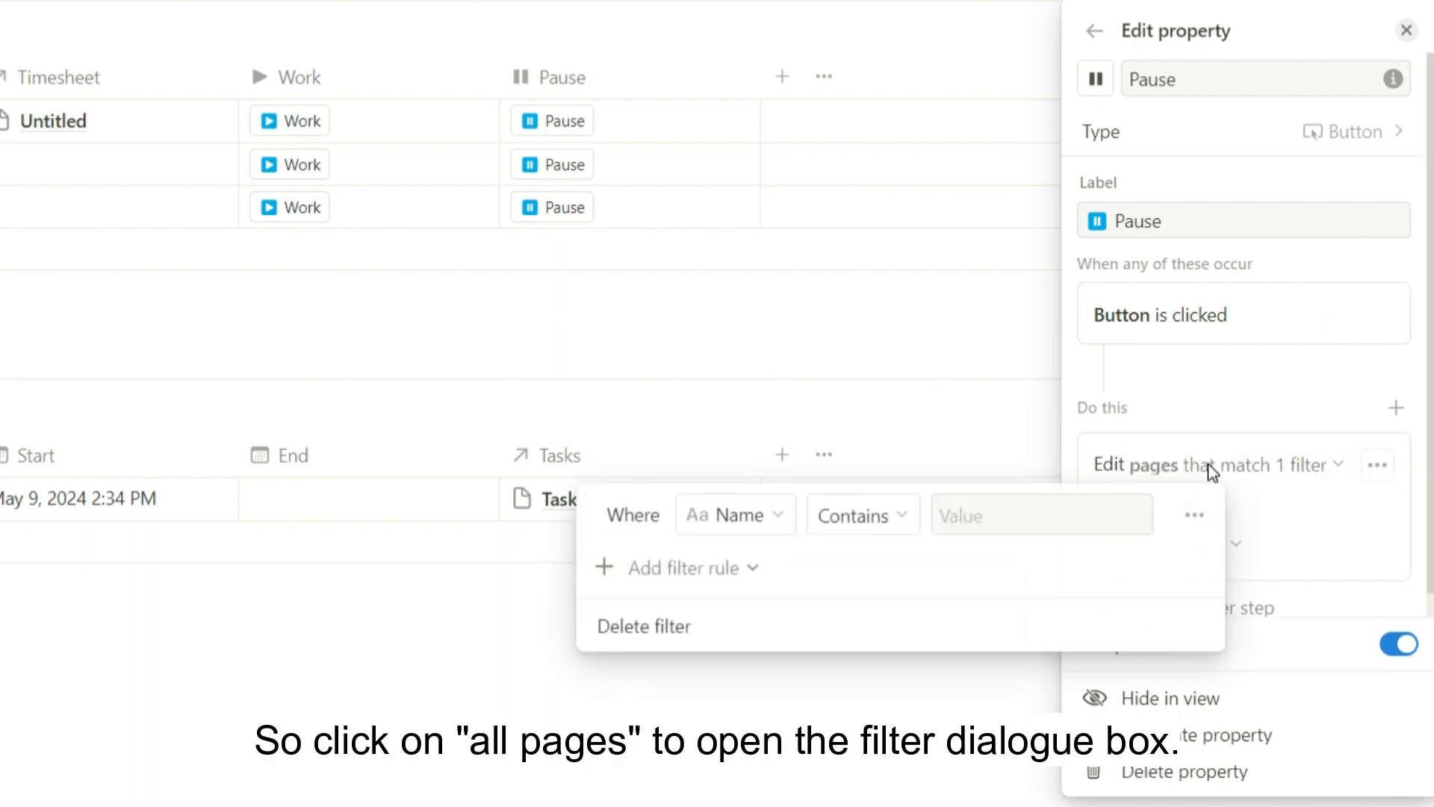
left_click(781, 520)
left_click(739, 615)
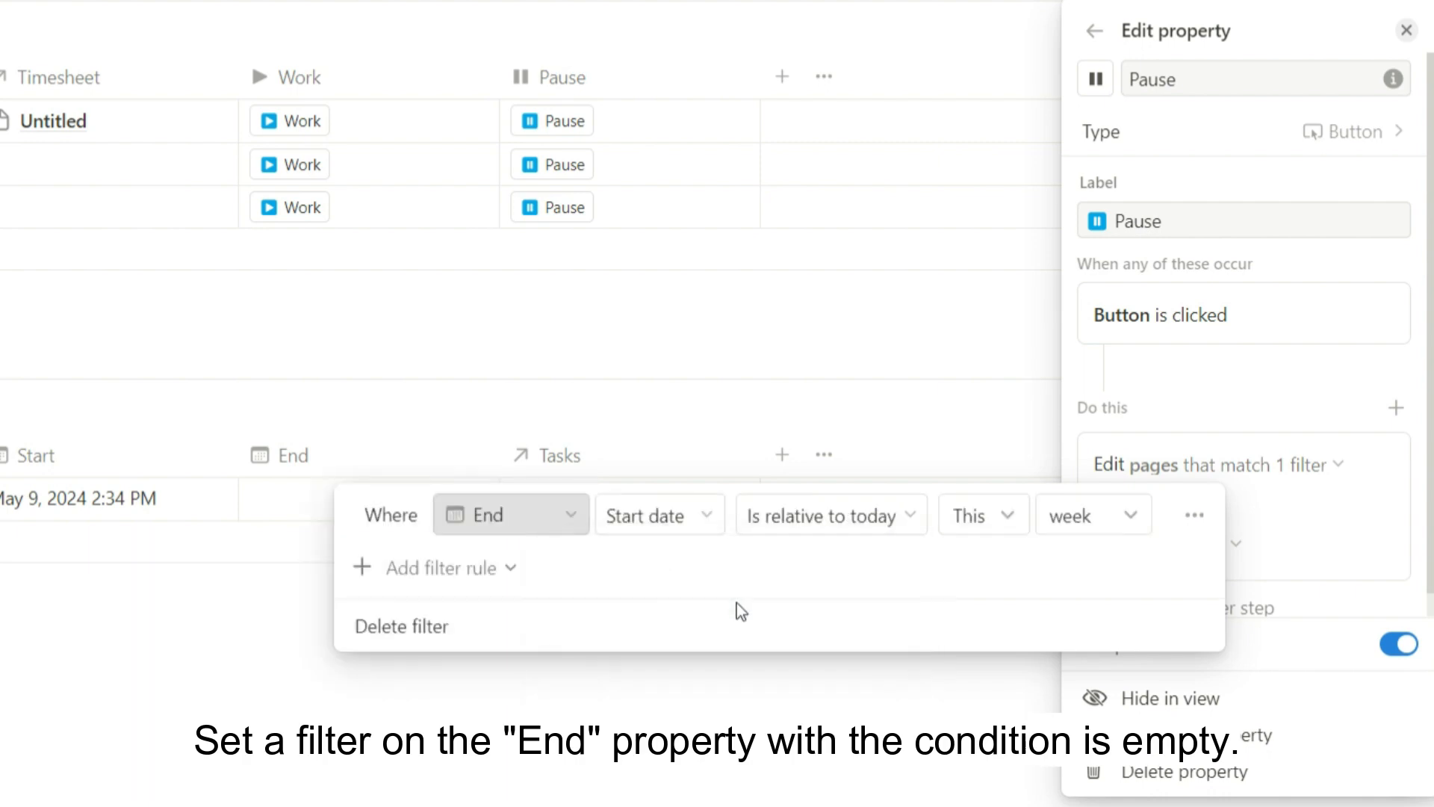
left_click(767, 536)
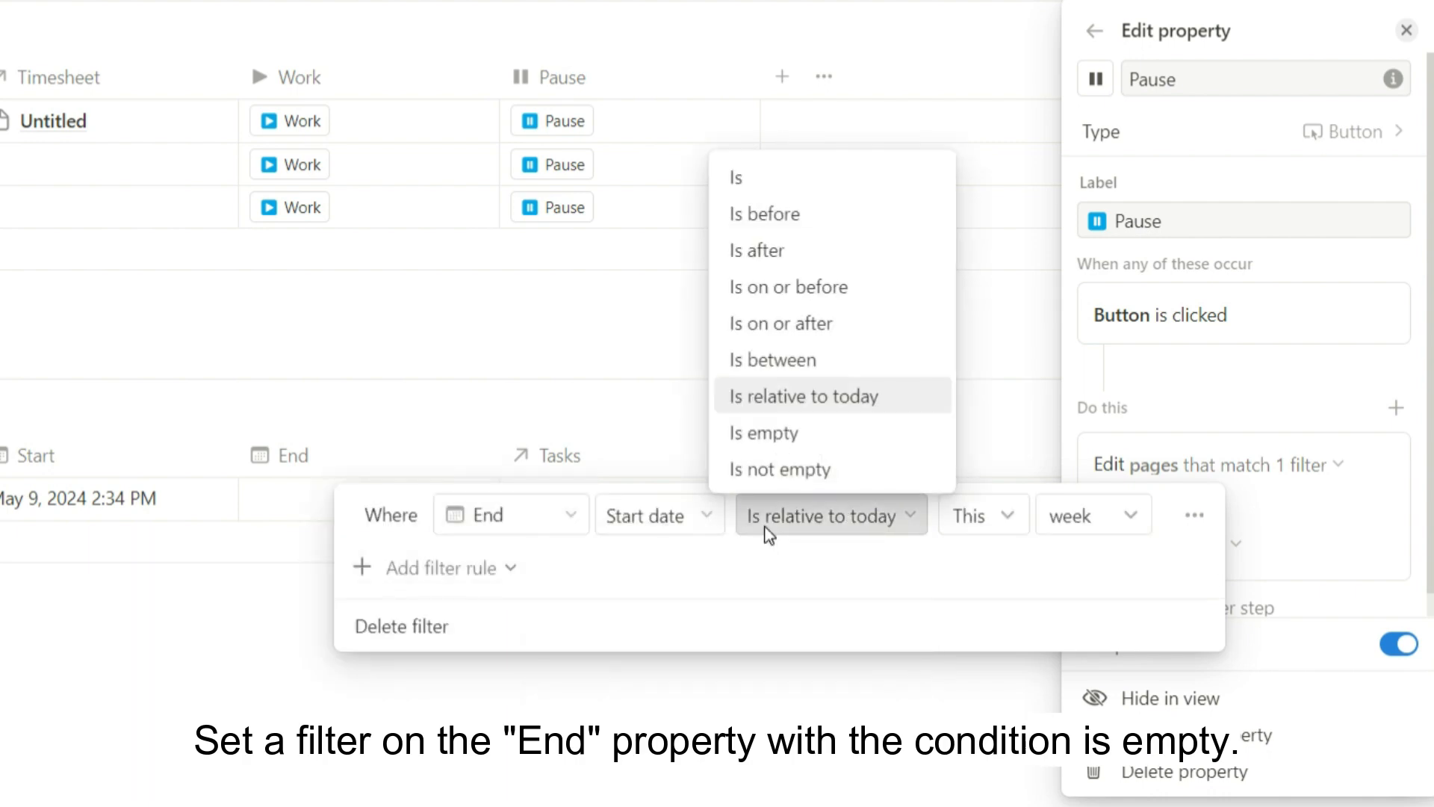
left_click(769, 435)
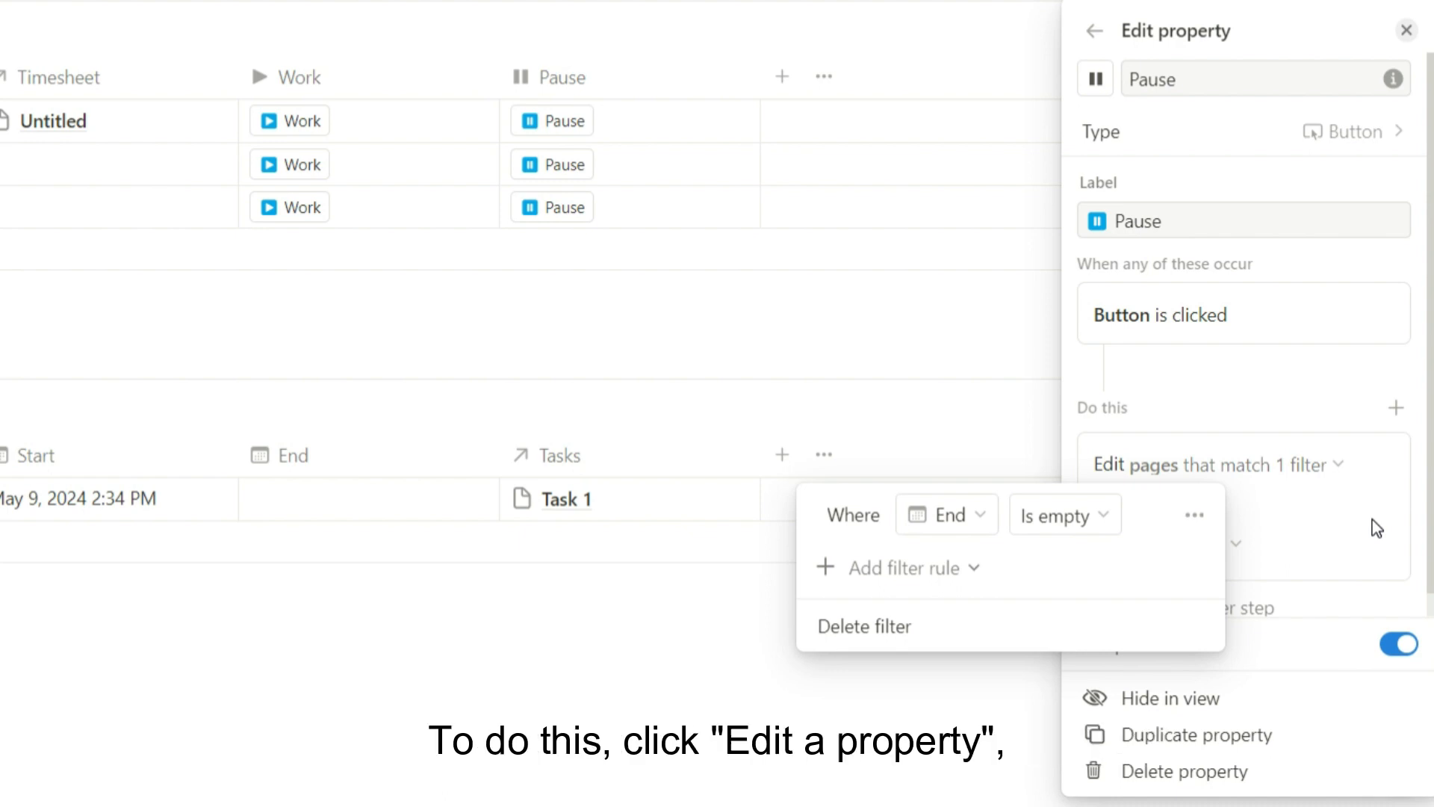
left_click(1376, 528)
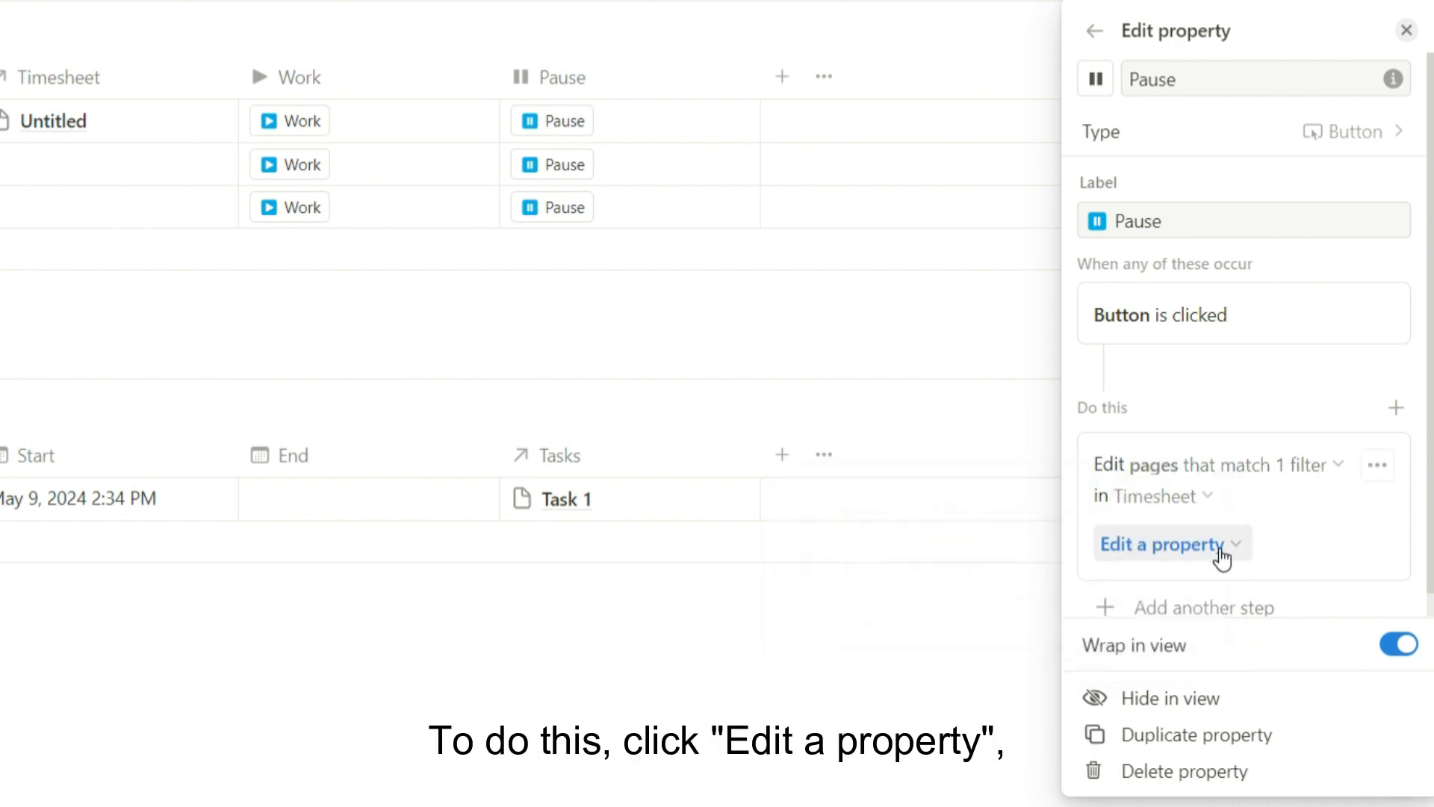
Make the Pause action set the End property of the matching Timesheet pages to Now
left_click(1221, 551)
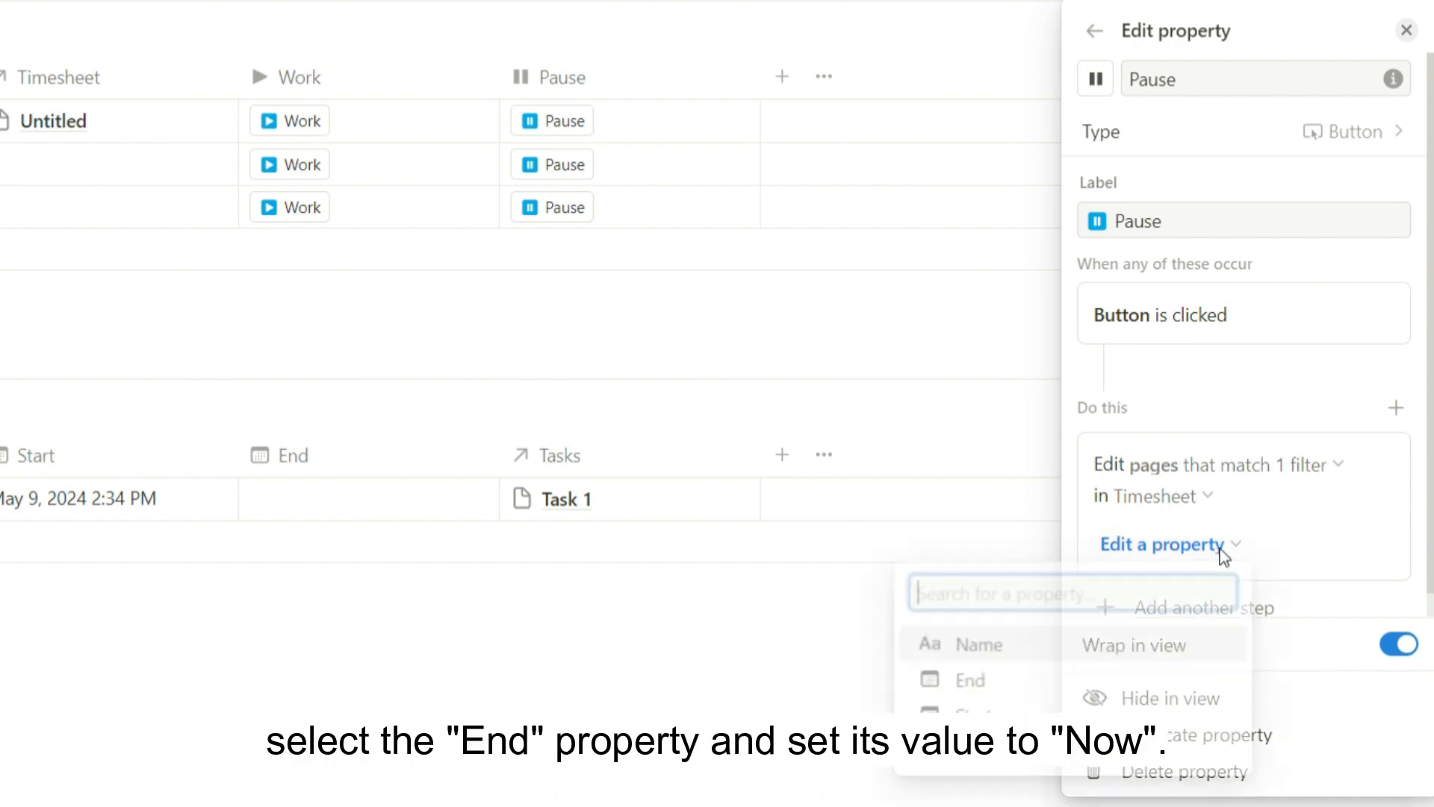
left_click(1085, 681)
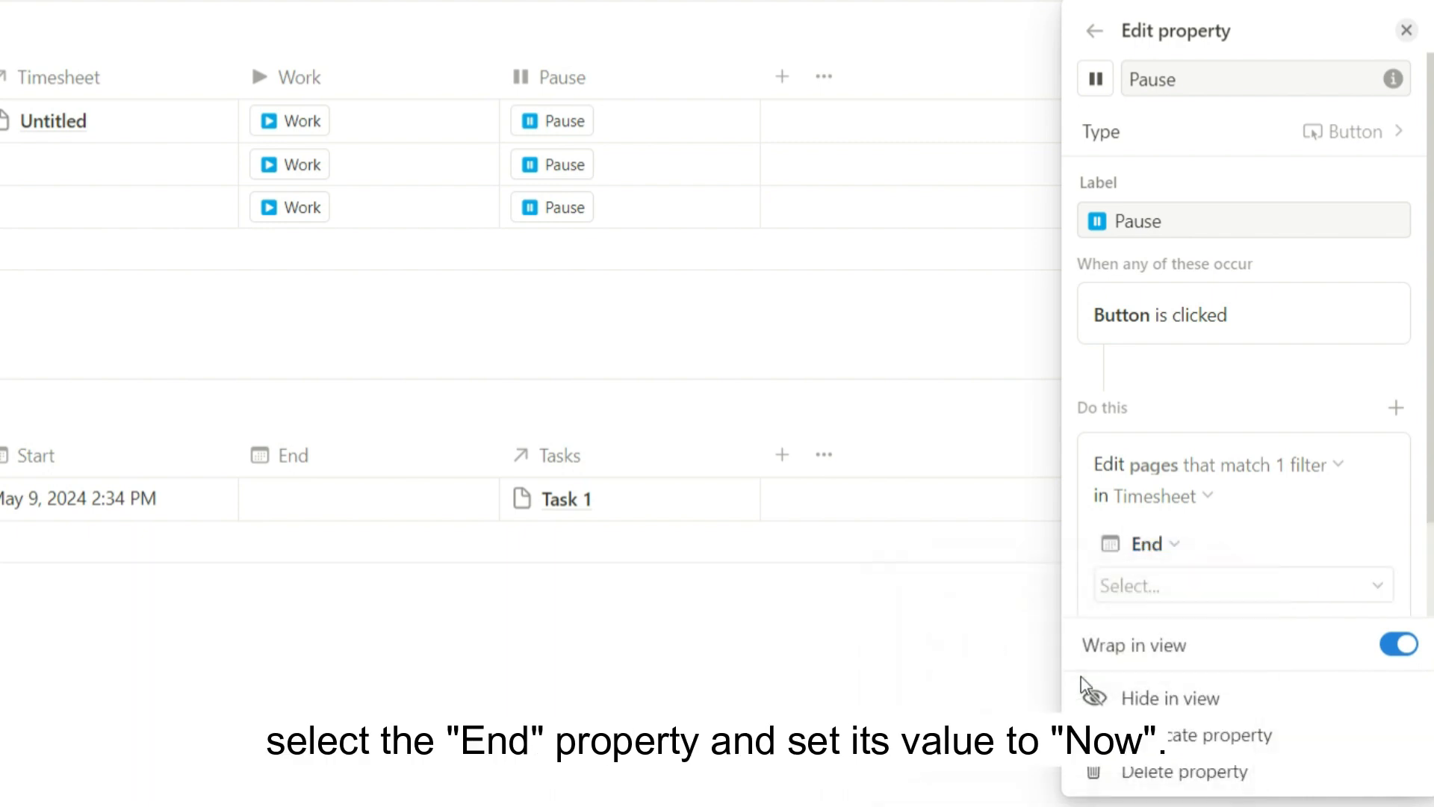
left_click(1149, 591)
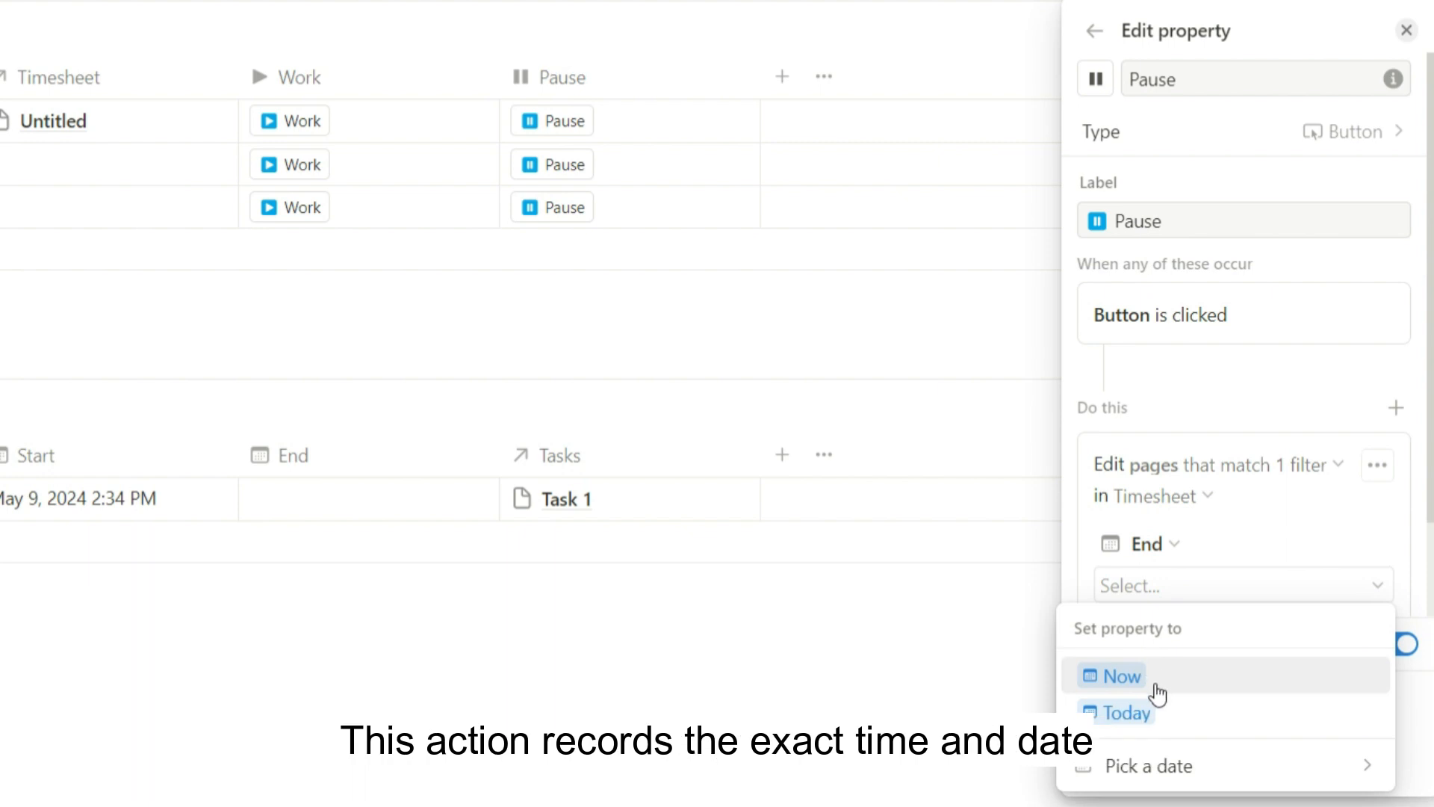
left_click(1154, 679)
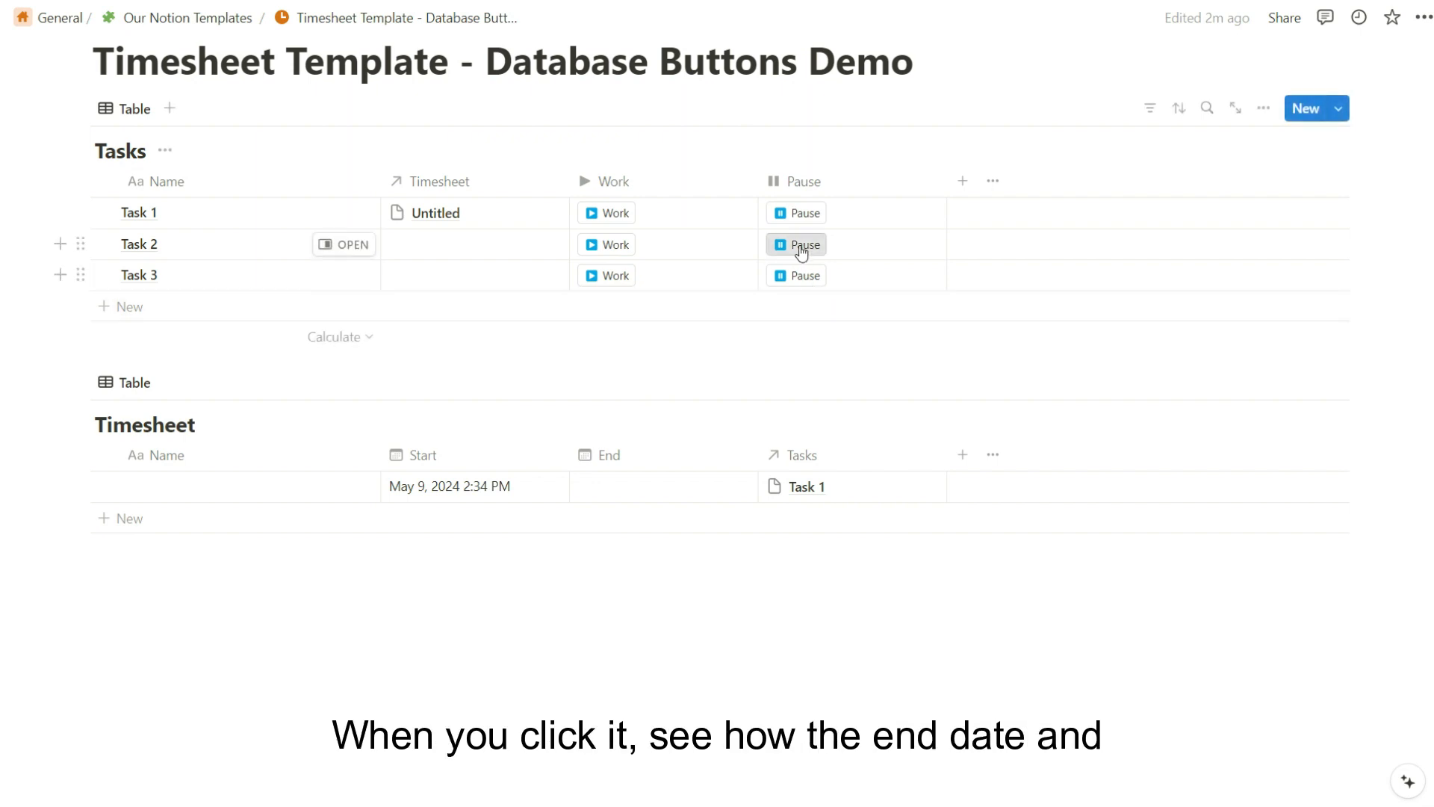
Test Task 1's buttons by triggering Pause to end the running entry and Work to start another
left_click(796, 216)
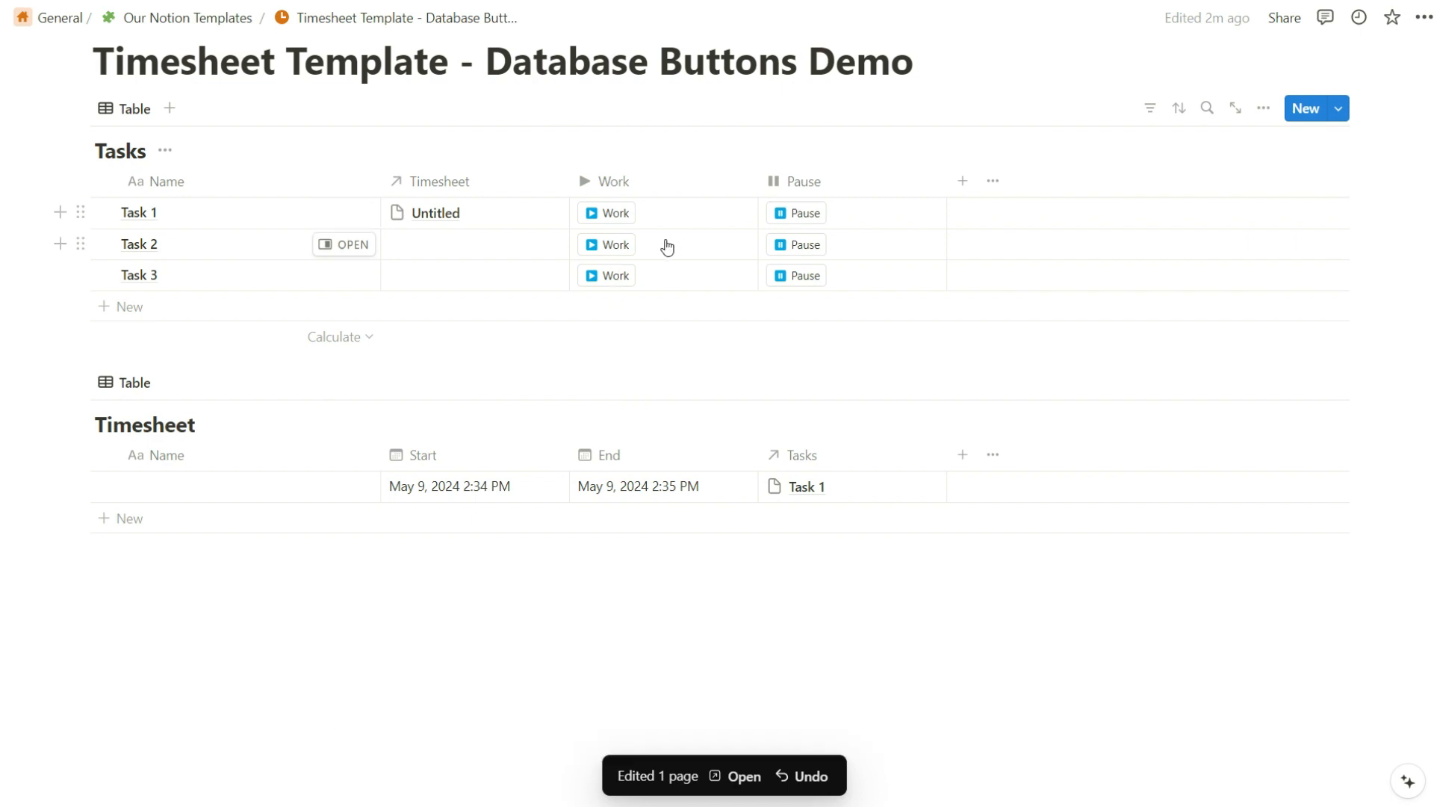
left_click(626, 219)
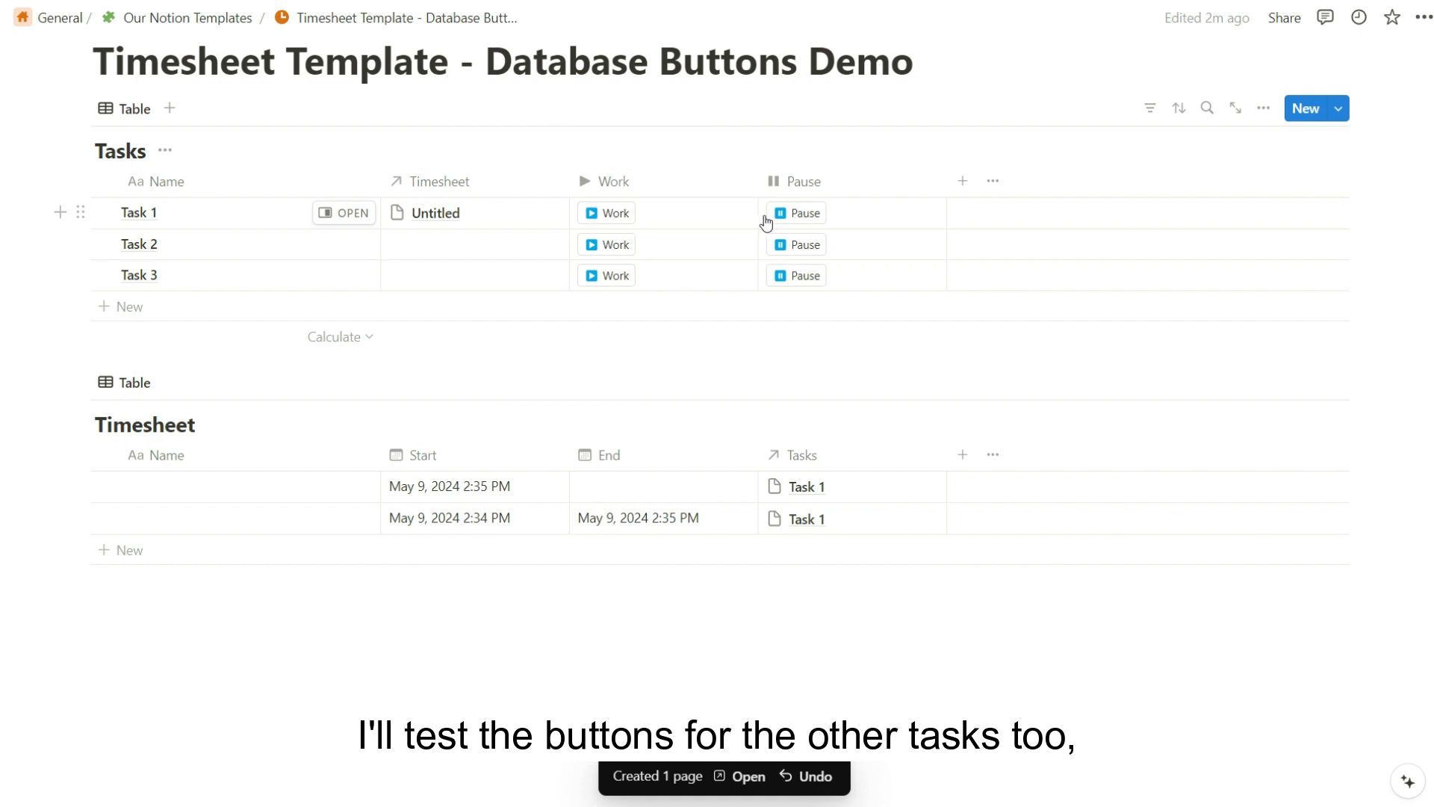
Test the buttons by pausing Task 1, starting Work on Task 2 and on Task 1 again, and pausing Task 2
left_click(806, 215)
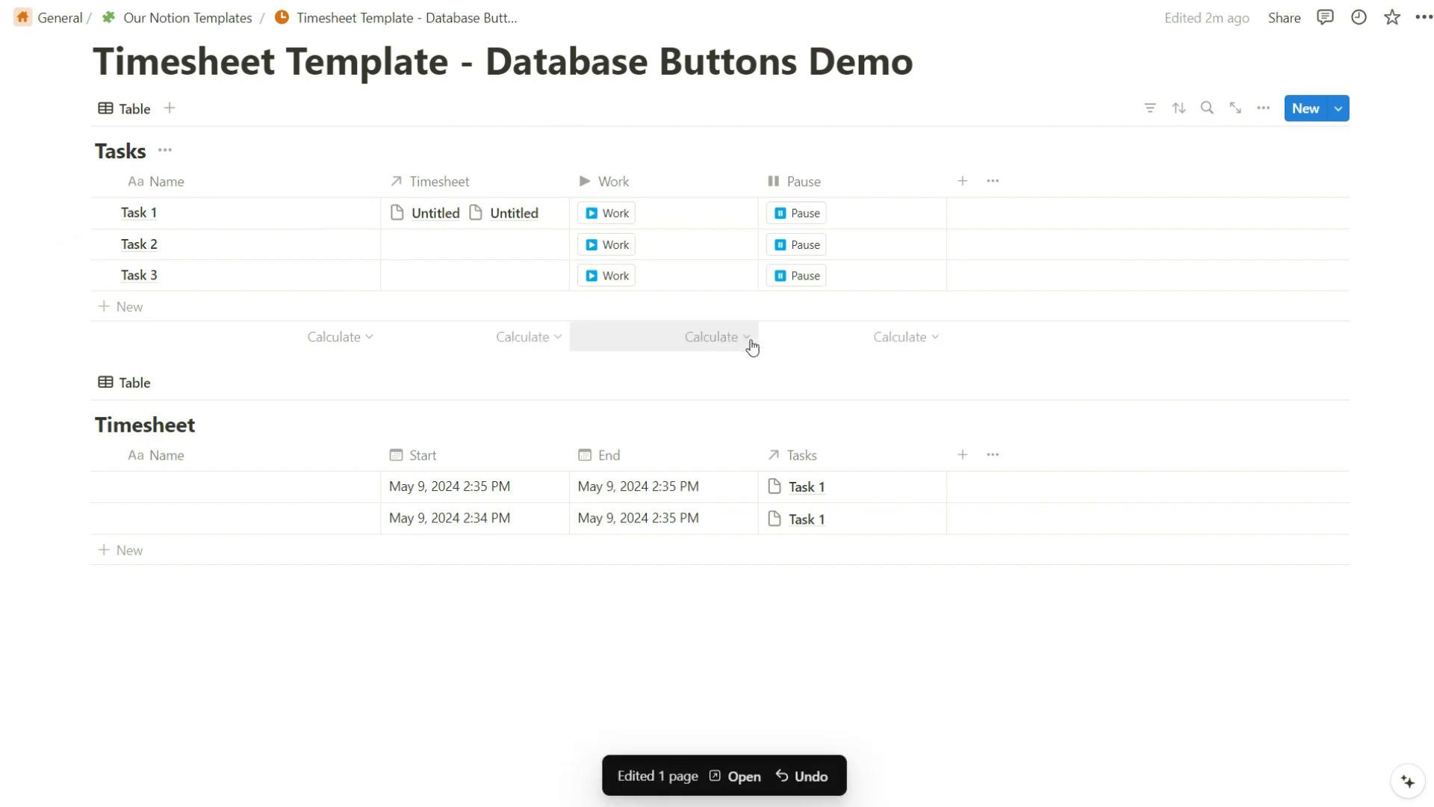
left_click(626, 250)
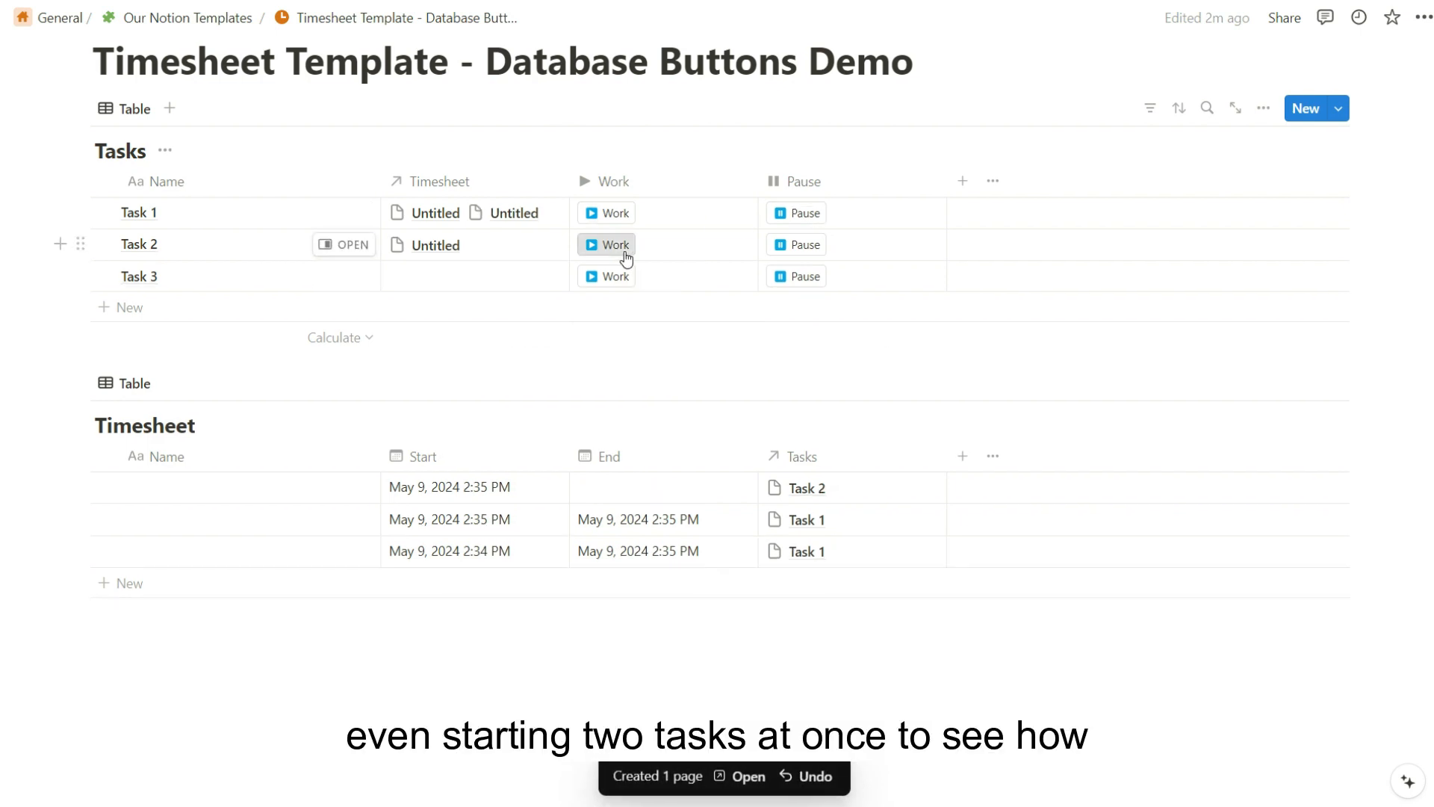
left_click(623, 214)
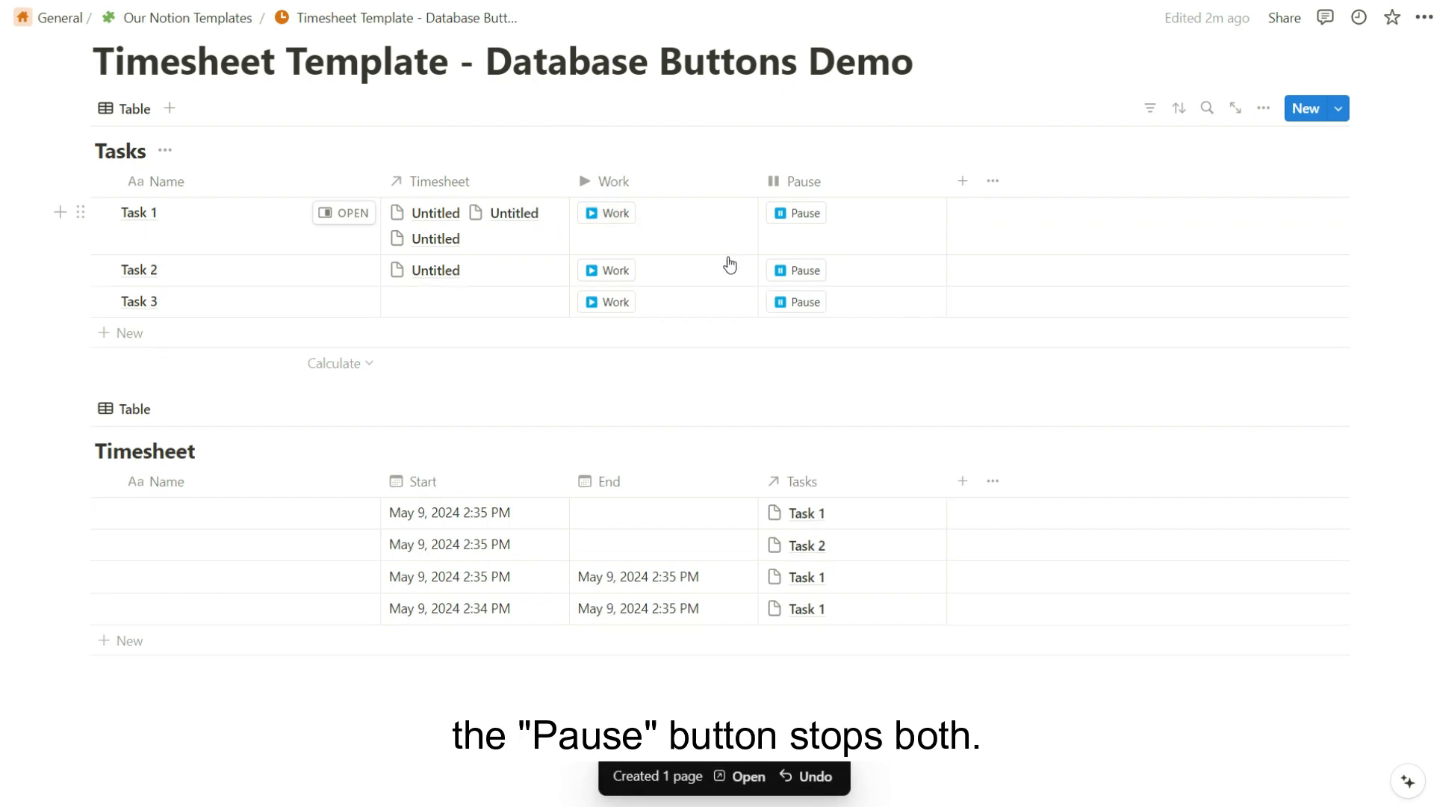
left_click(798, 272)
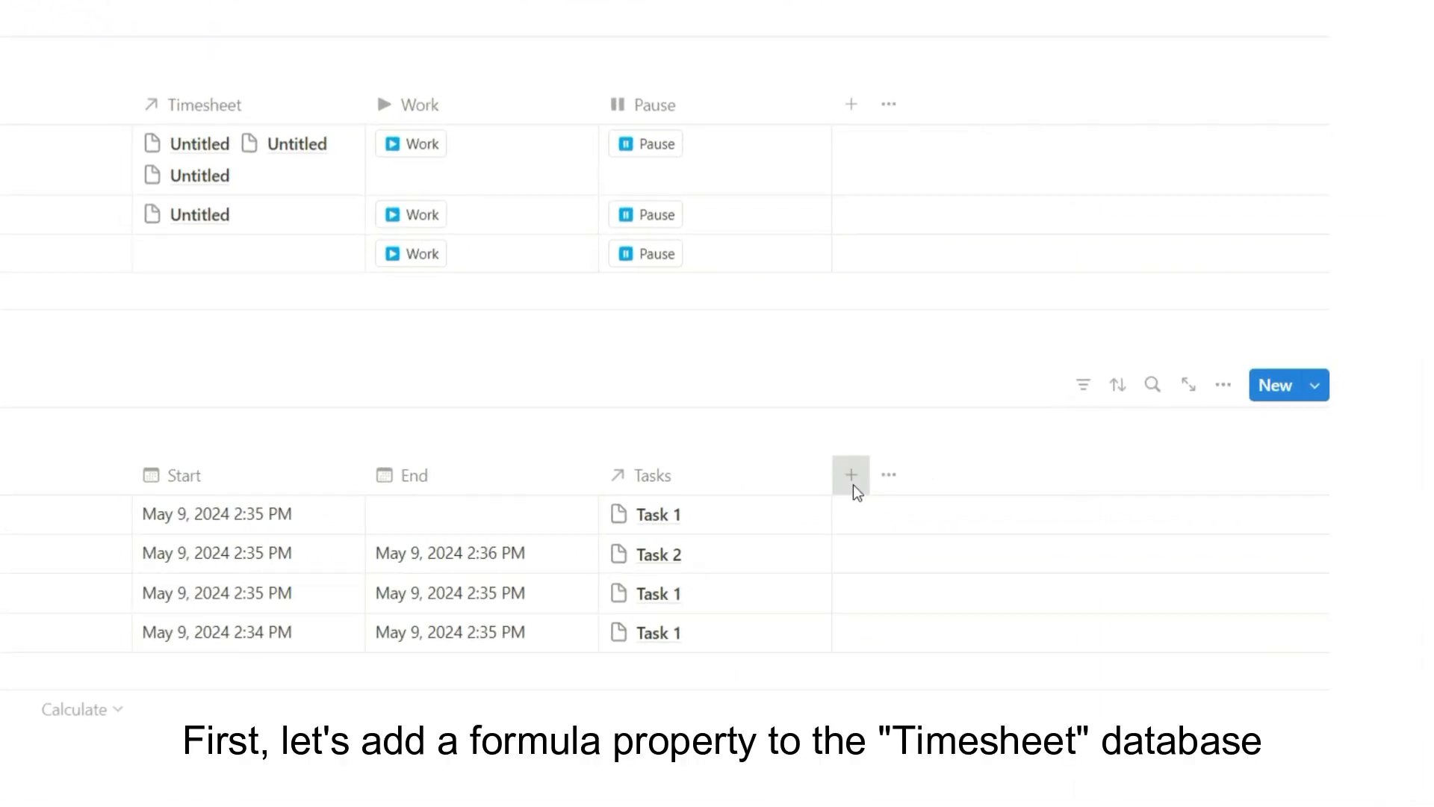
Add a formula property named Time (minutes) to the Timesheet database
left_click(884, 485)
type("formu")
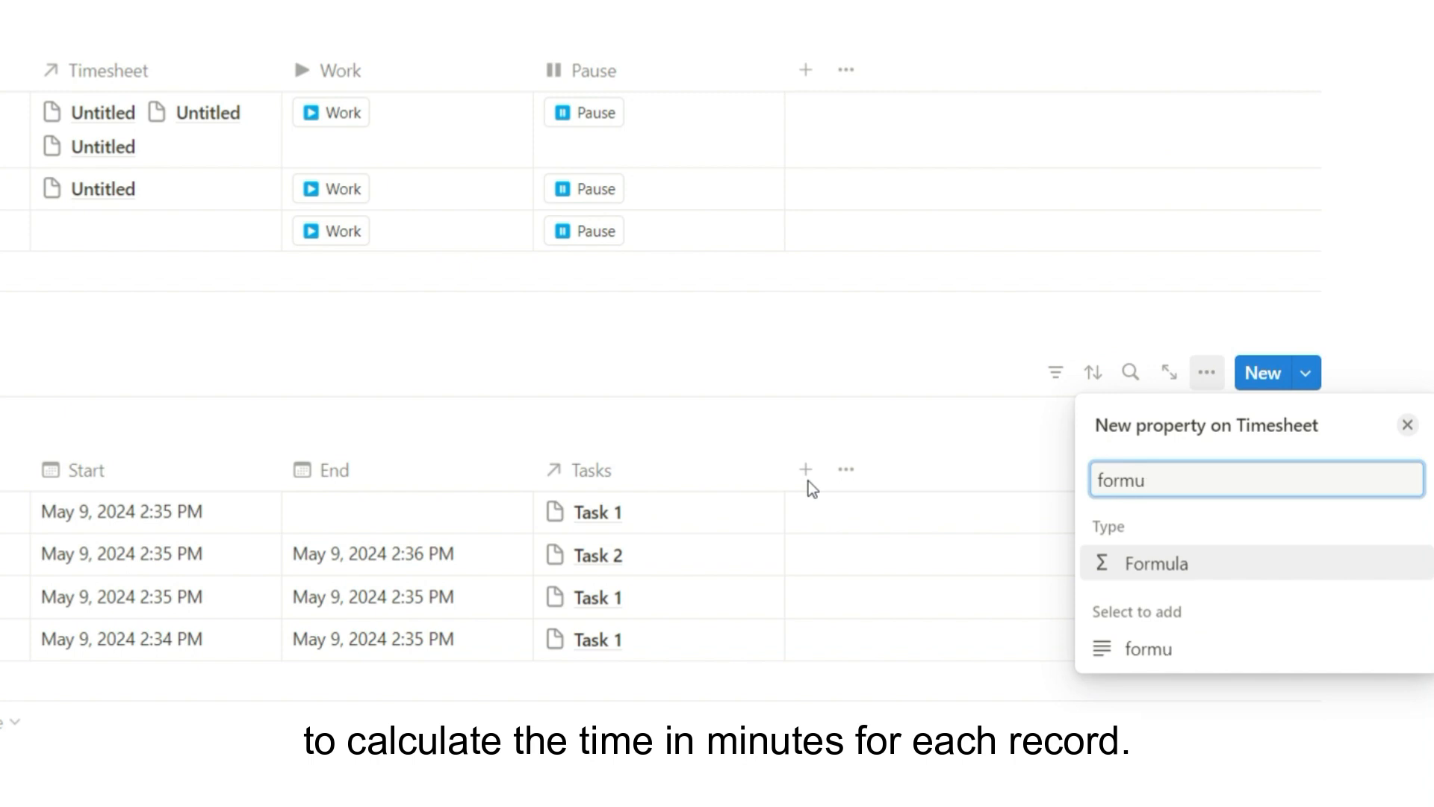
key("Return")
key("BackSpace")
key("BackSpace")
key("BackSpace")
key("BackSpace")
key("BackSpace")
key("BackSpace")
key("BackSpace")
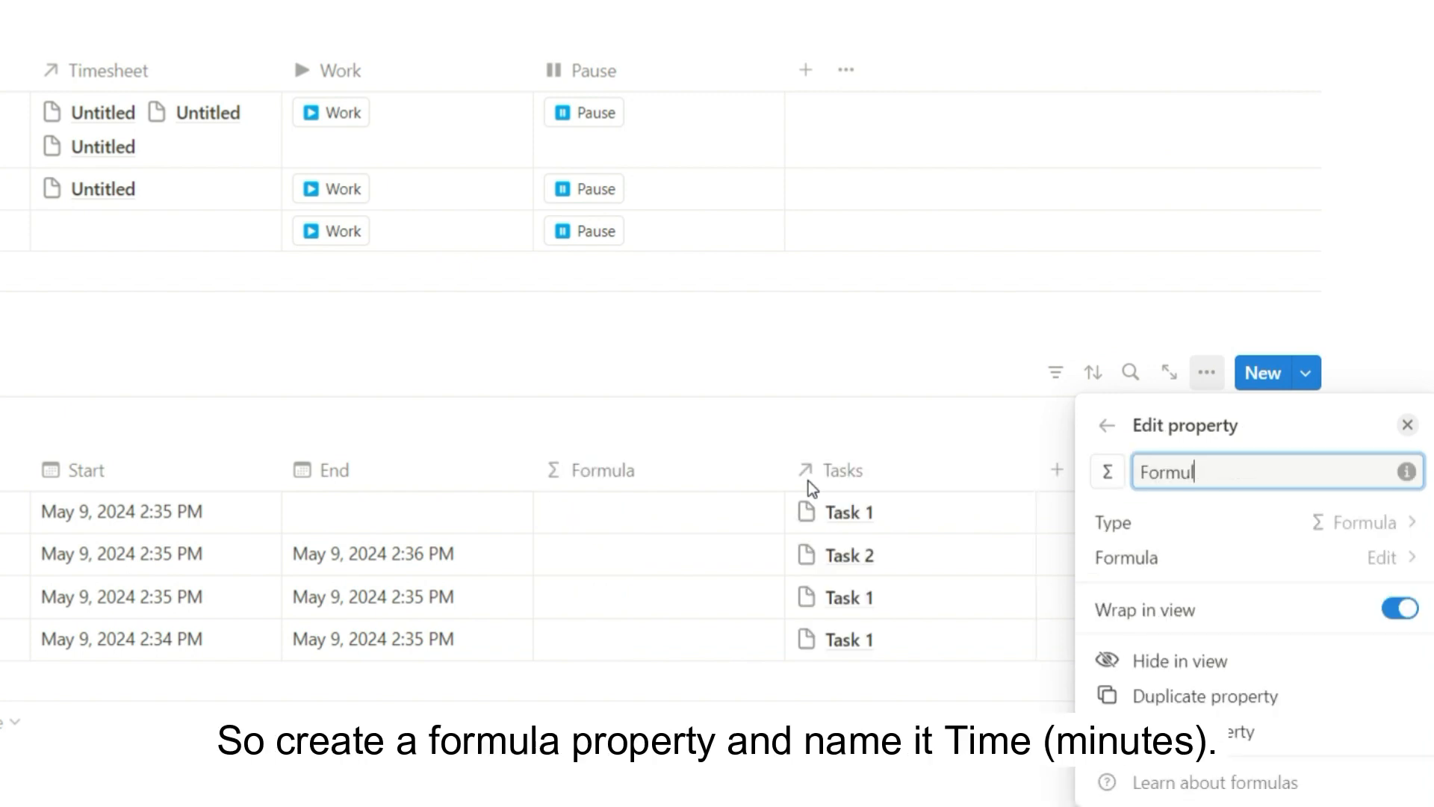
type("Time (minutes")
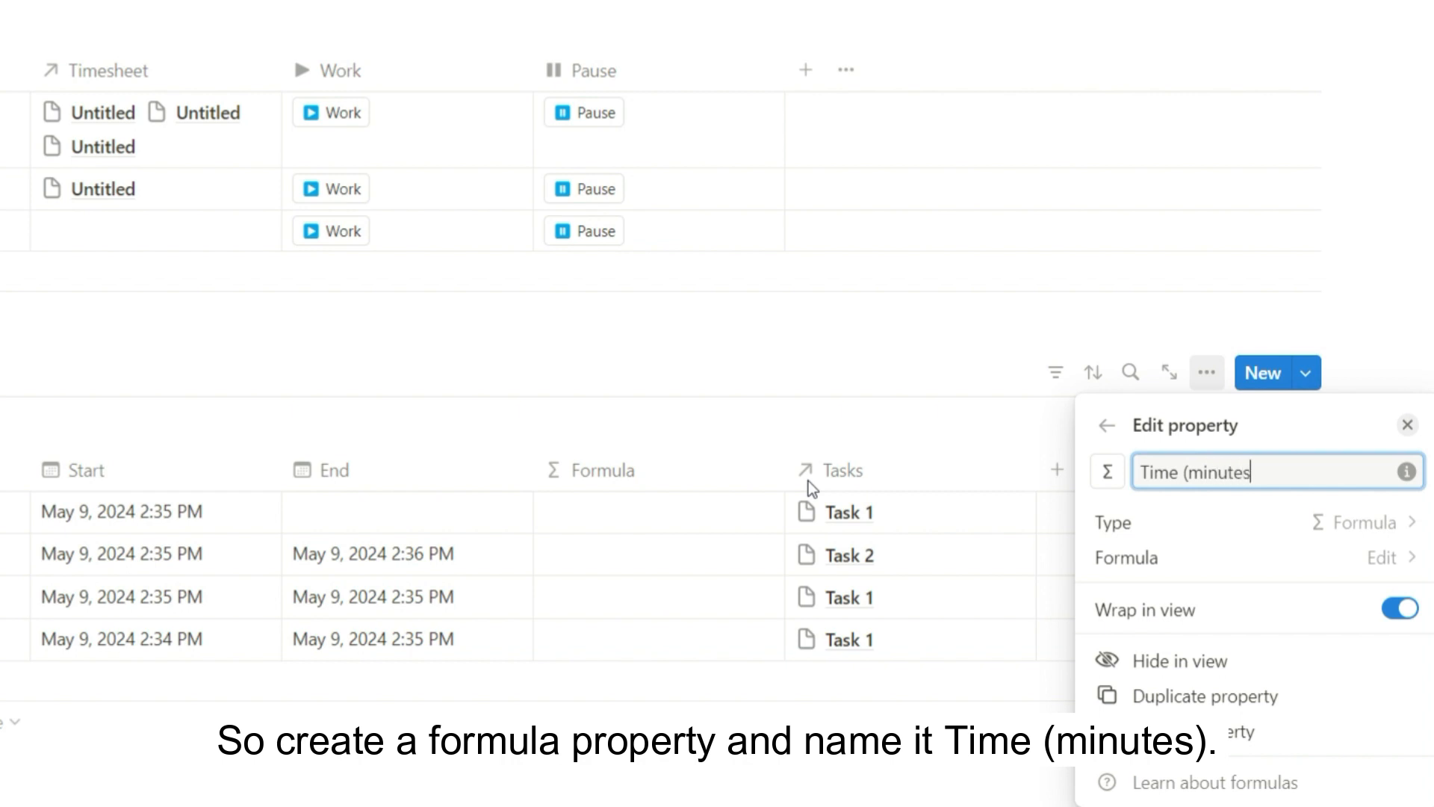
type(")")
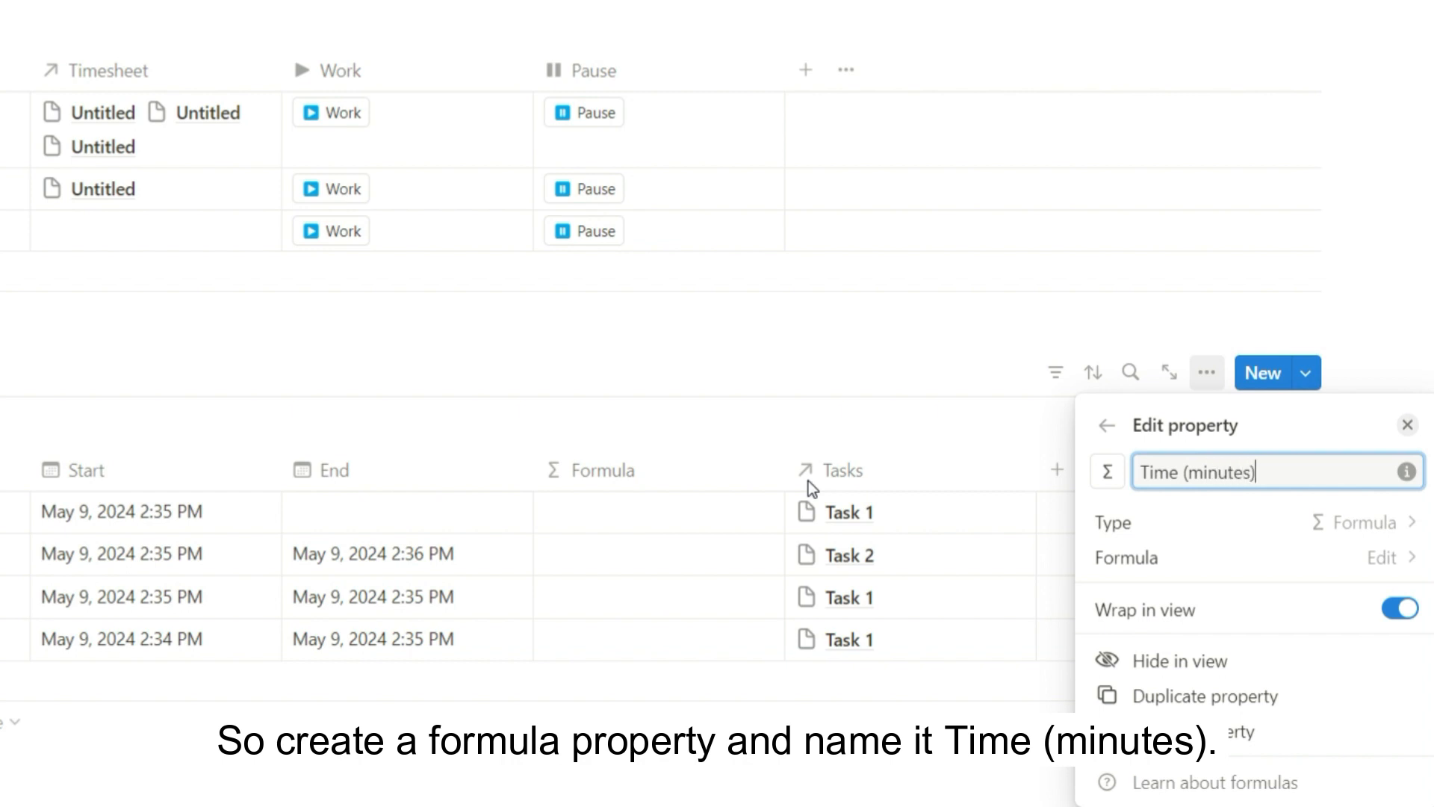
Set the Timesheet's Time (minutes) formula to if(empty(End),"empty","not empty") and save it
left_click(1205, 574)
type("if")
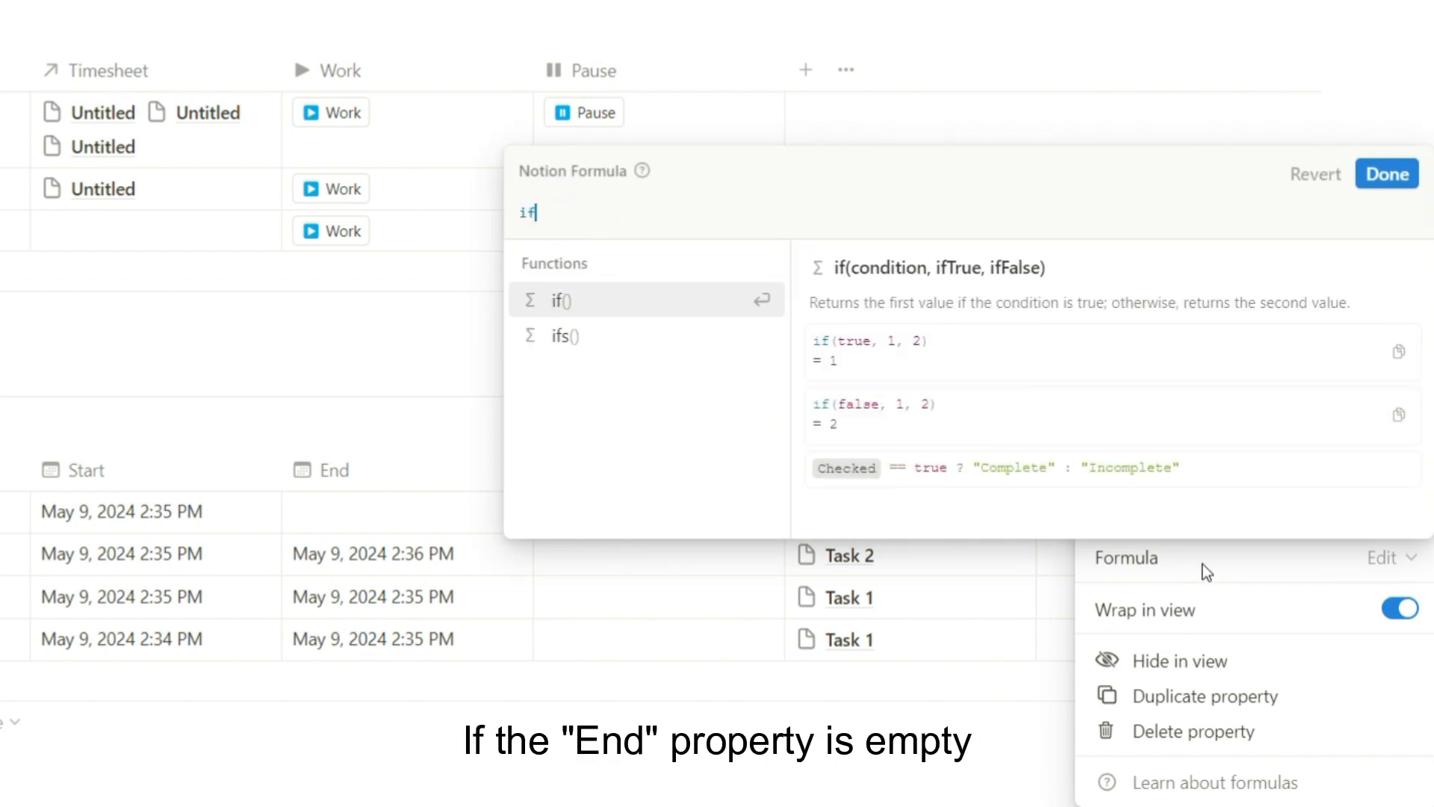
type("(empty")
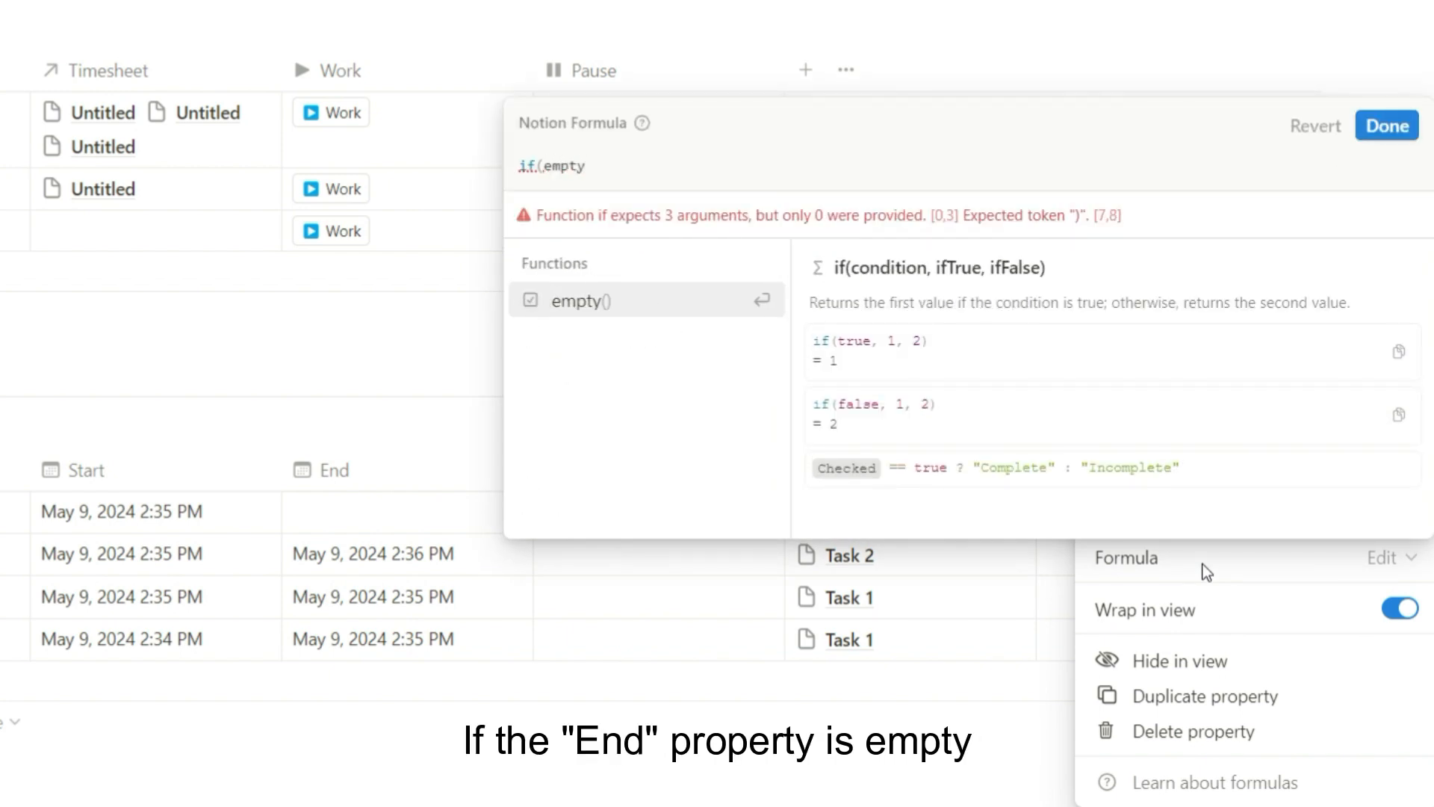
type("(end")
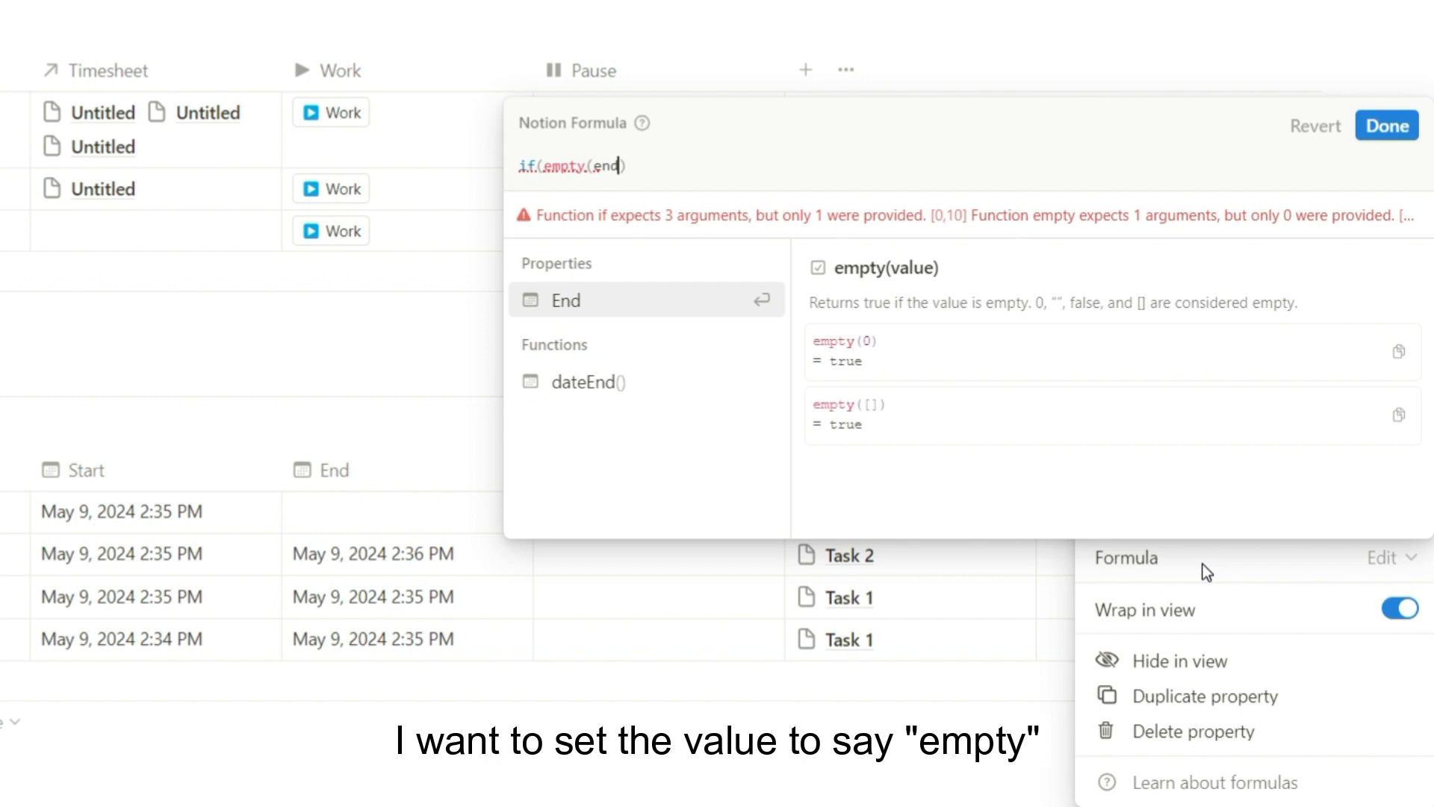
key("Return")
type("),")
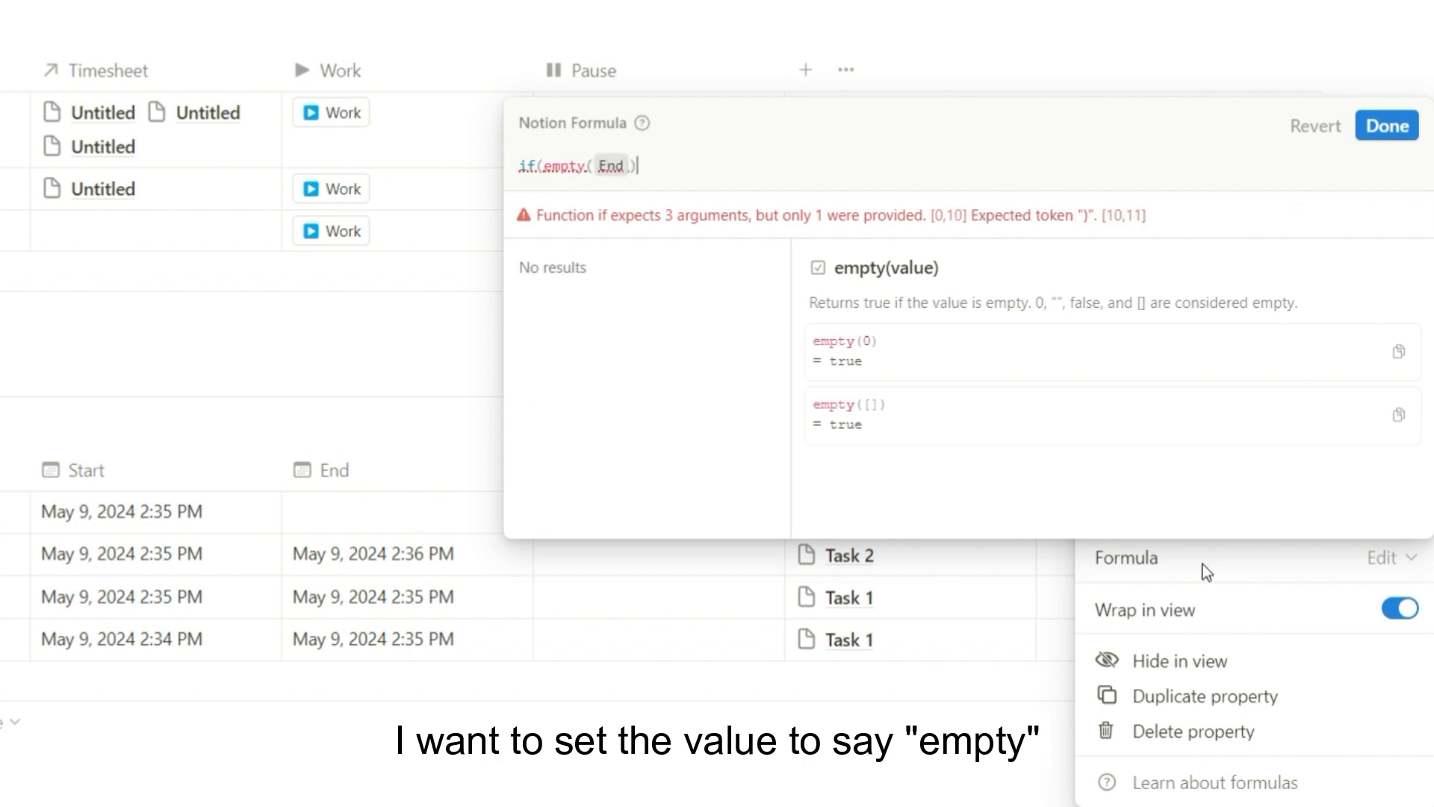
type("\"empty\",\"not empty\"")
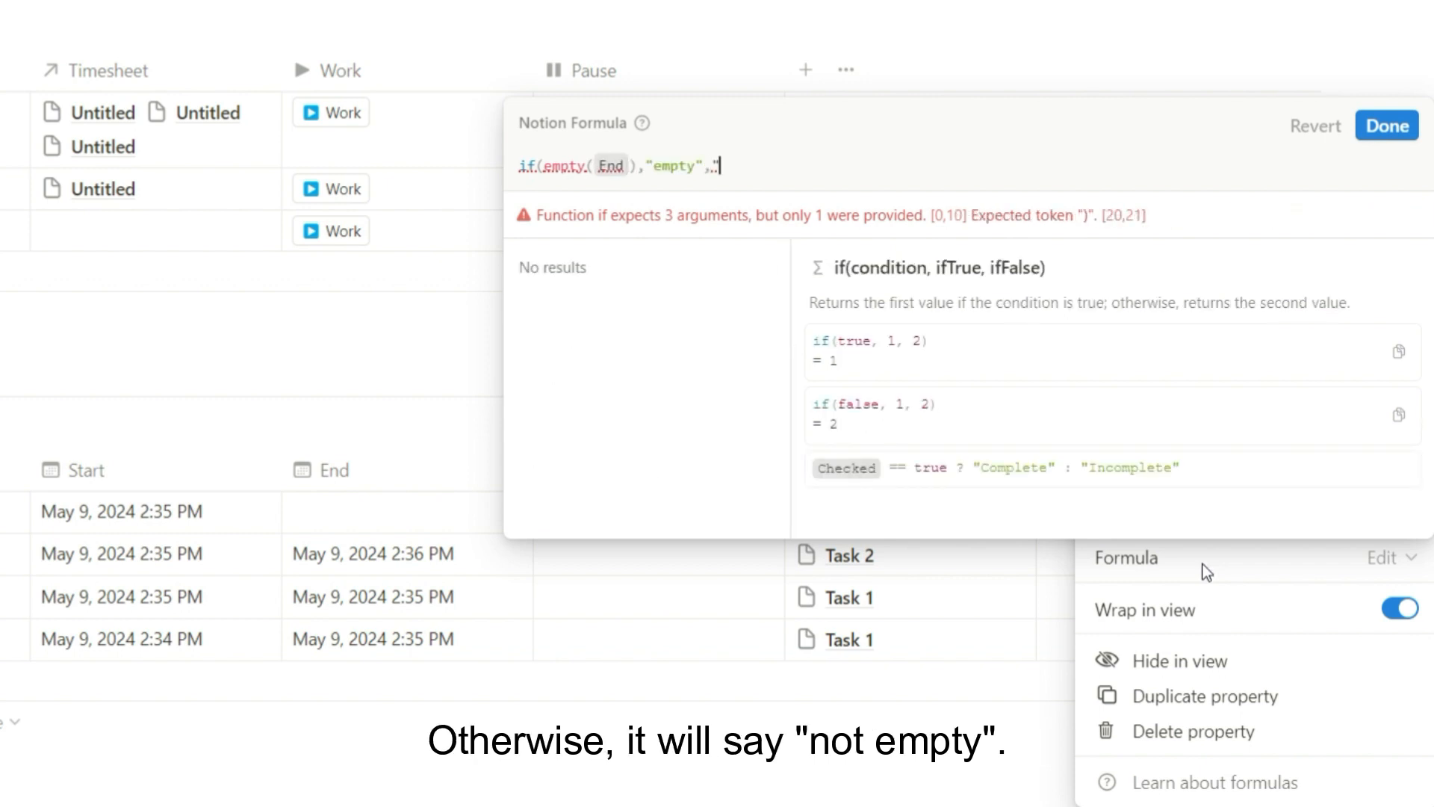
type(")")
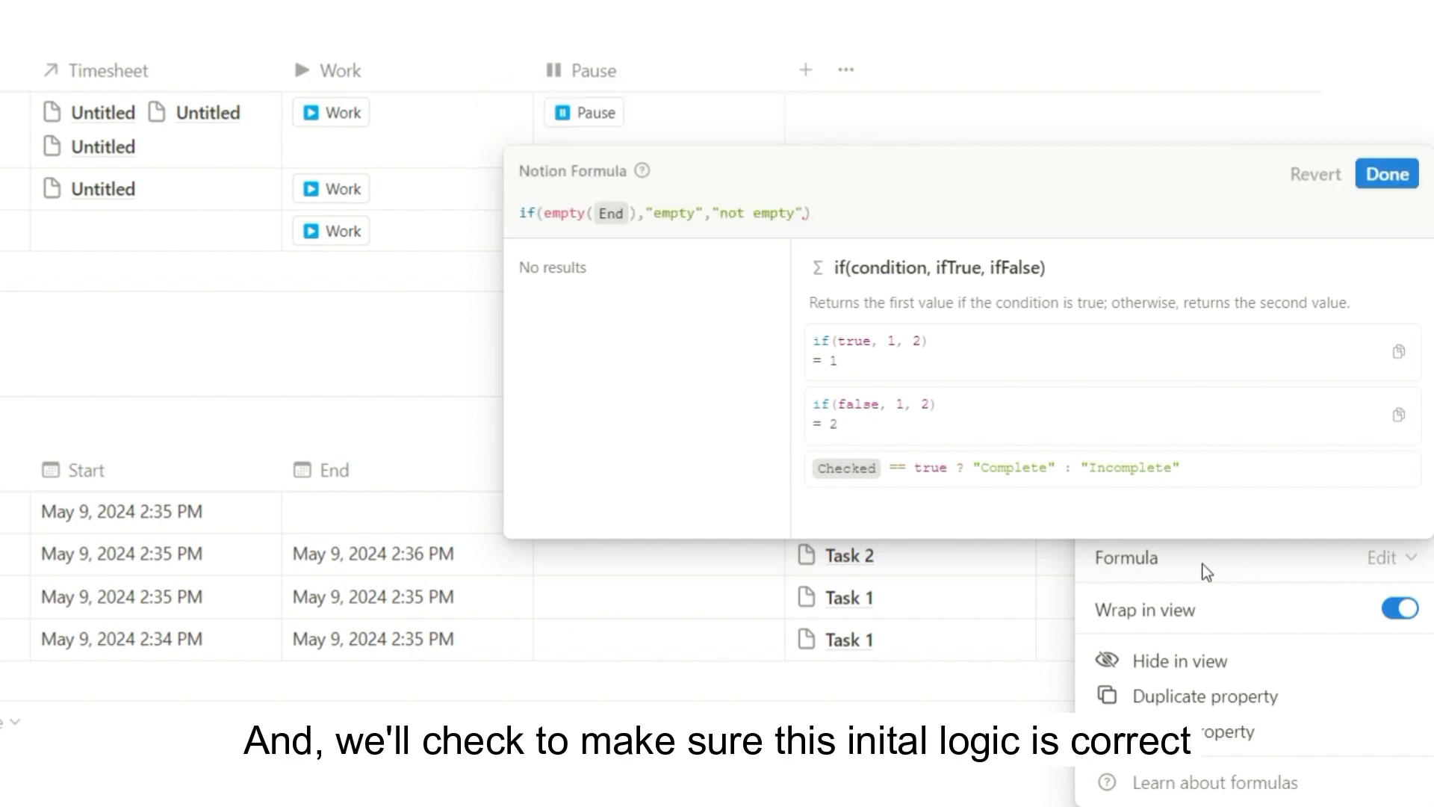
left_click(1383, 175)
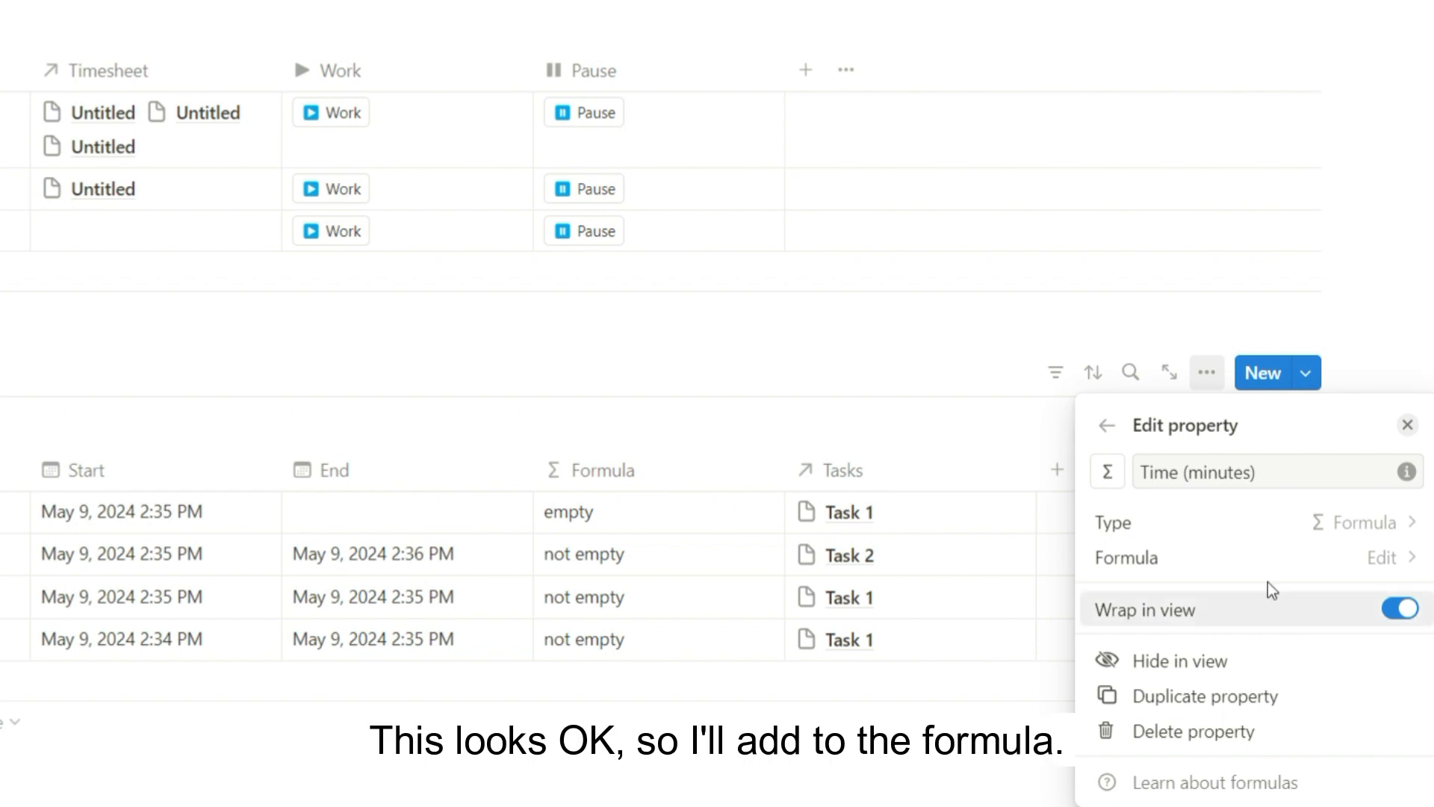
Replace the "empty" result in the Timesheet's Time (minutes) formula with dateBetween(now(),Start,"minutes")
left_click(1373, 568)
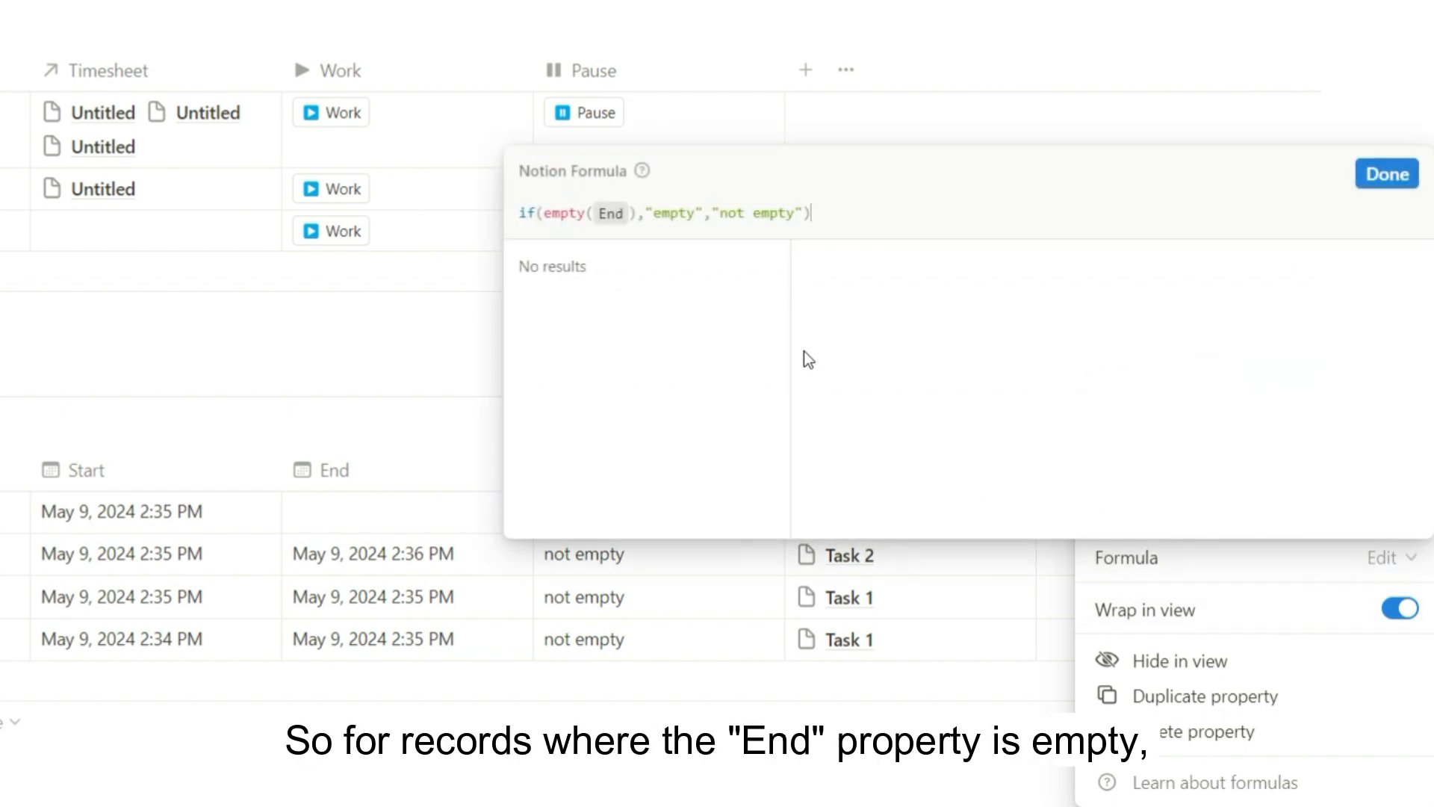
left_click_drag(703, 212, 648, 212)
type("date")
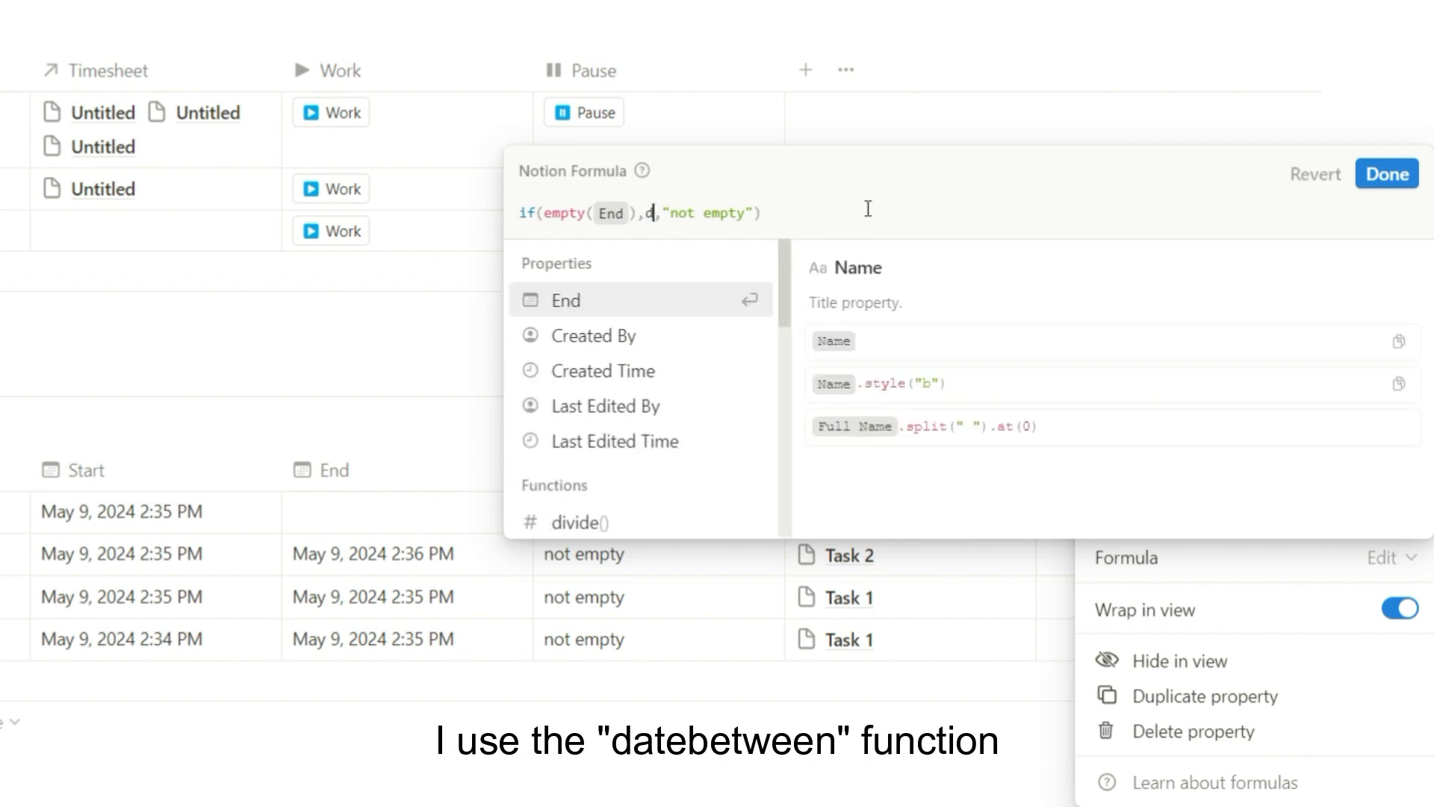
type("Between(")
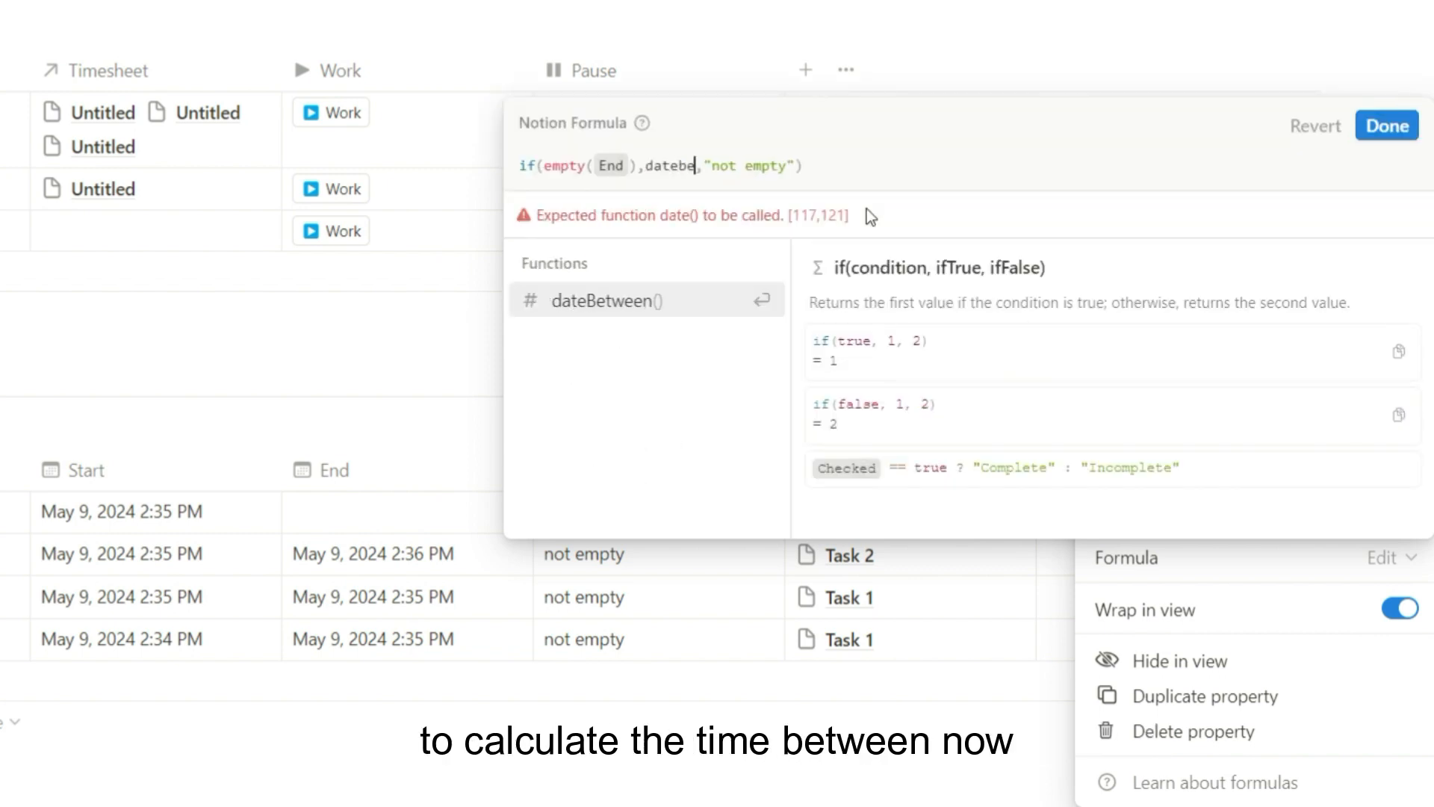
type("now(),sta")
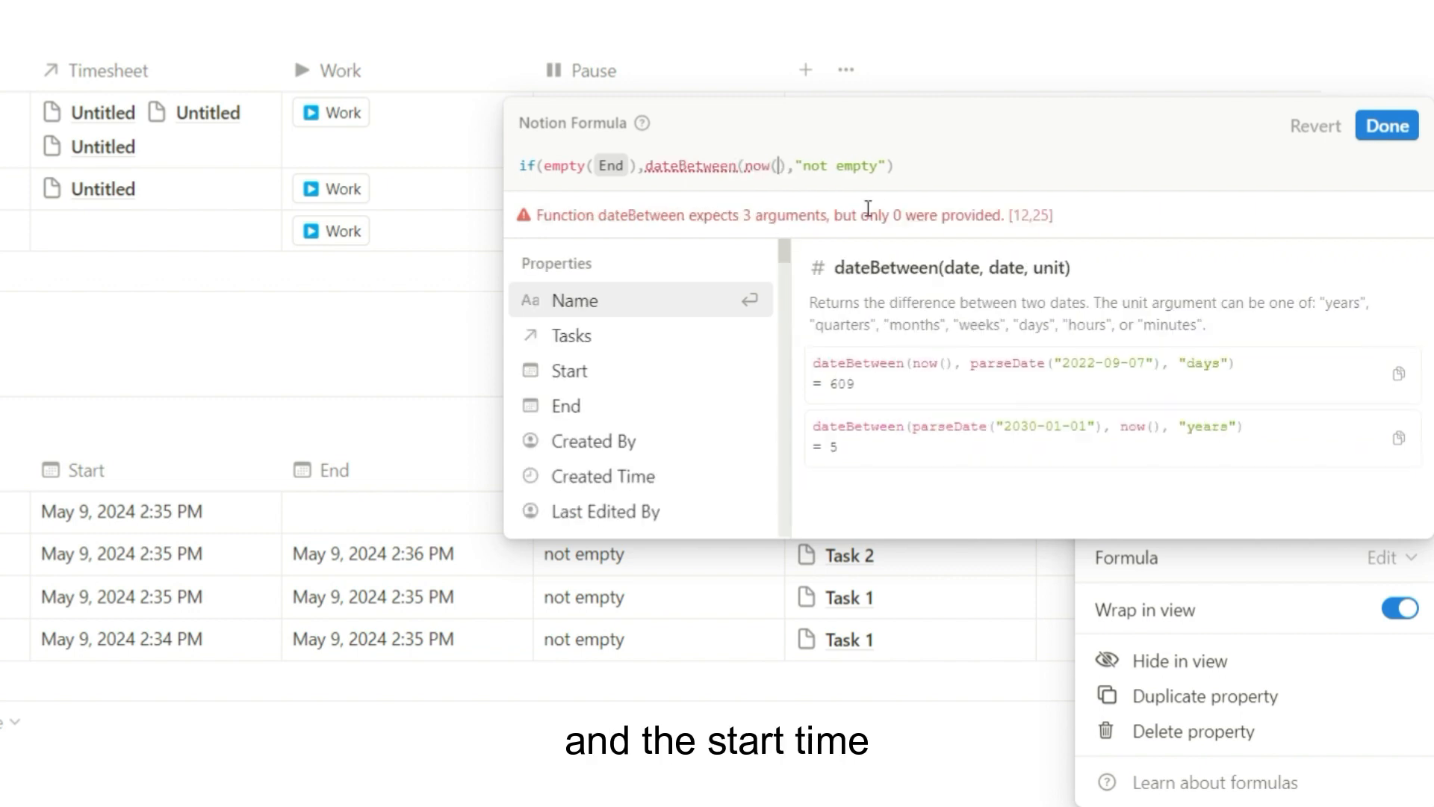
type("rt,")
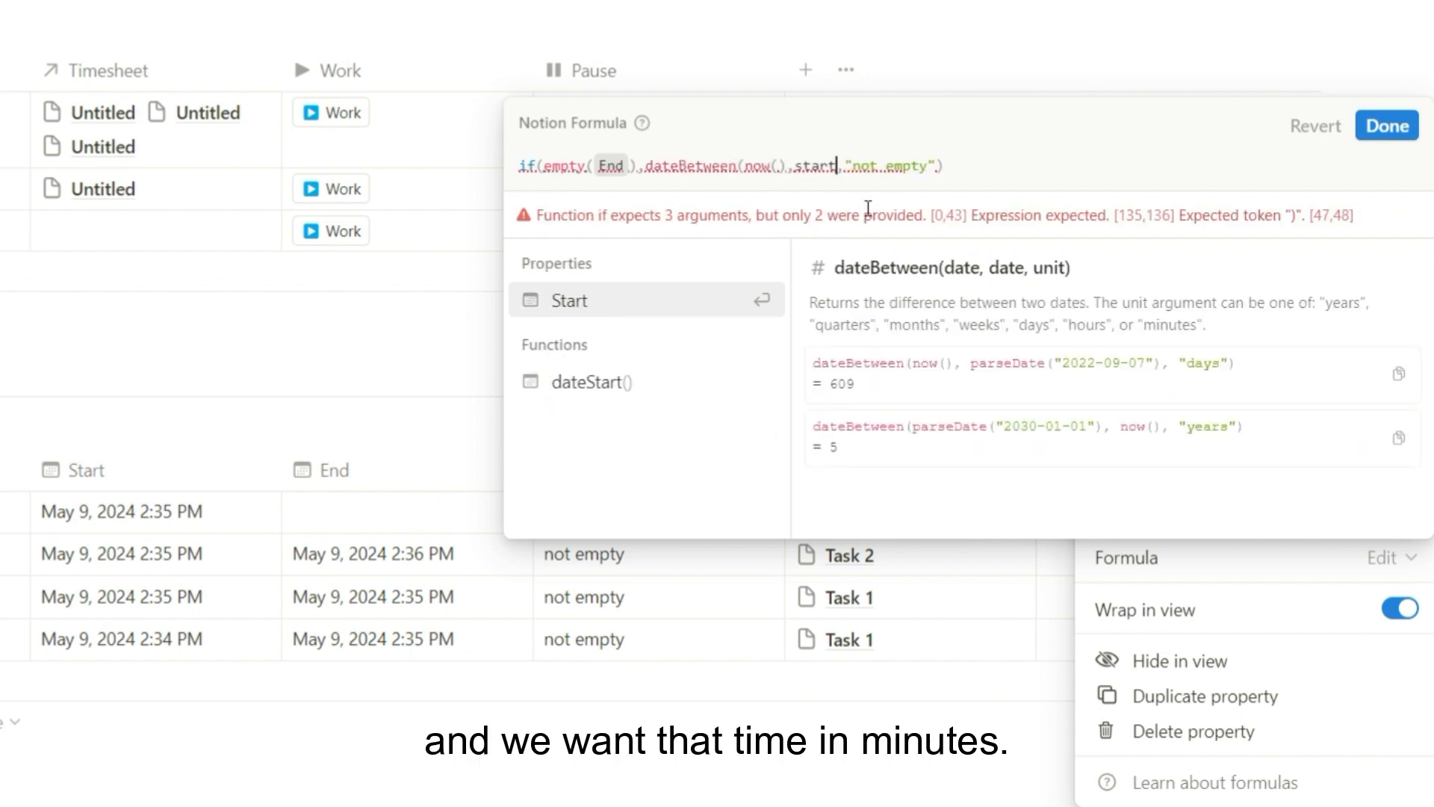
key("Return")
type(",\"minutes\")")
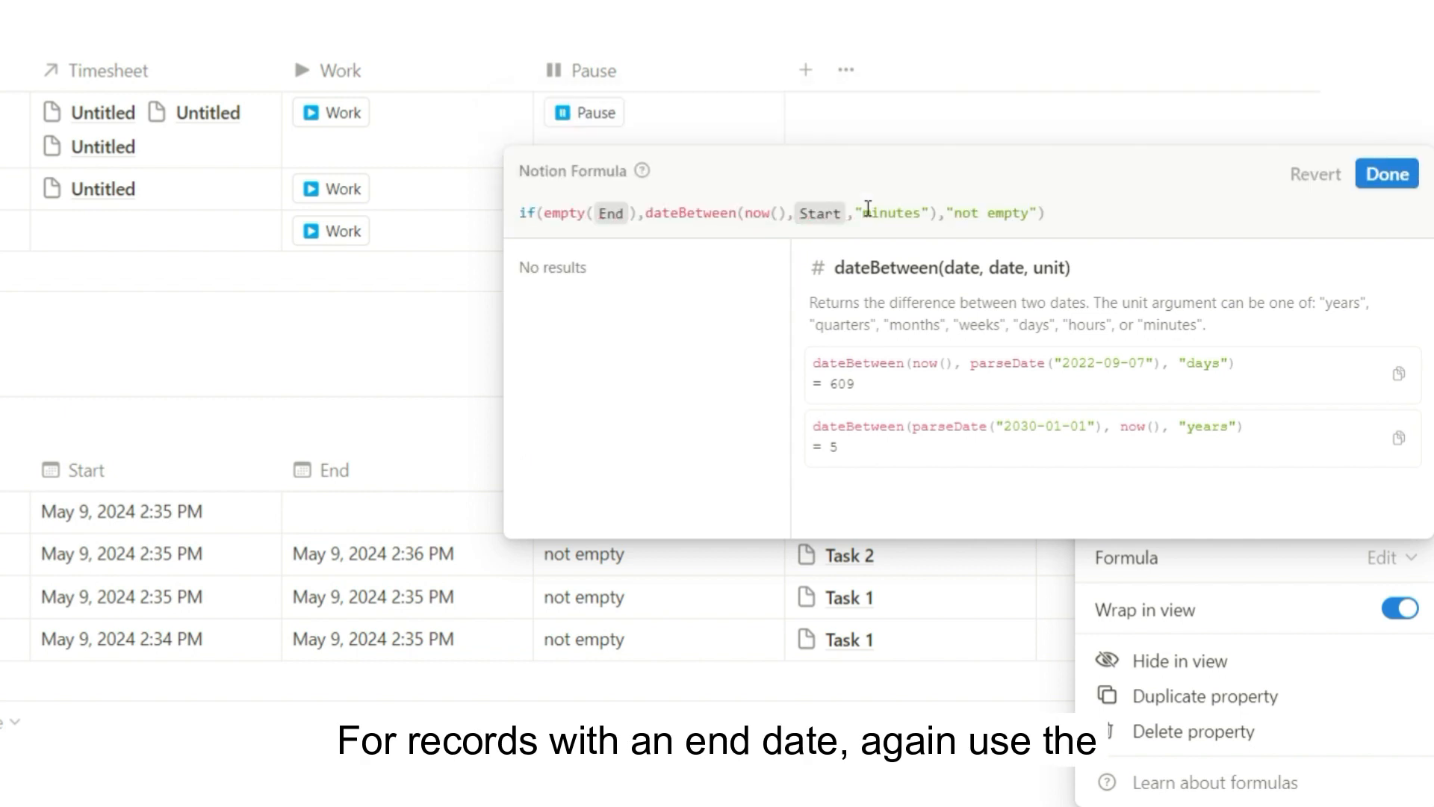
Replace the "not empty" result with dateBetween(End,Start,"minutes"), then save the formula and close the property settings
key("BackSpace")
key("BackSpace")
key("BackSpace")
key("BackSpace")
key("BackSpace")
key("BackSpace")
key("BackSpace")
key("BackSpace")
key("BackSpace")
key("BackSpace")
key("BackSpace")
key("BackSpace")
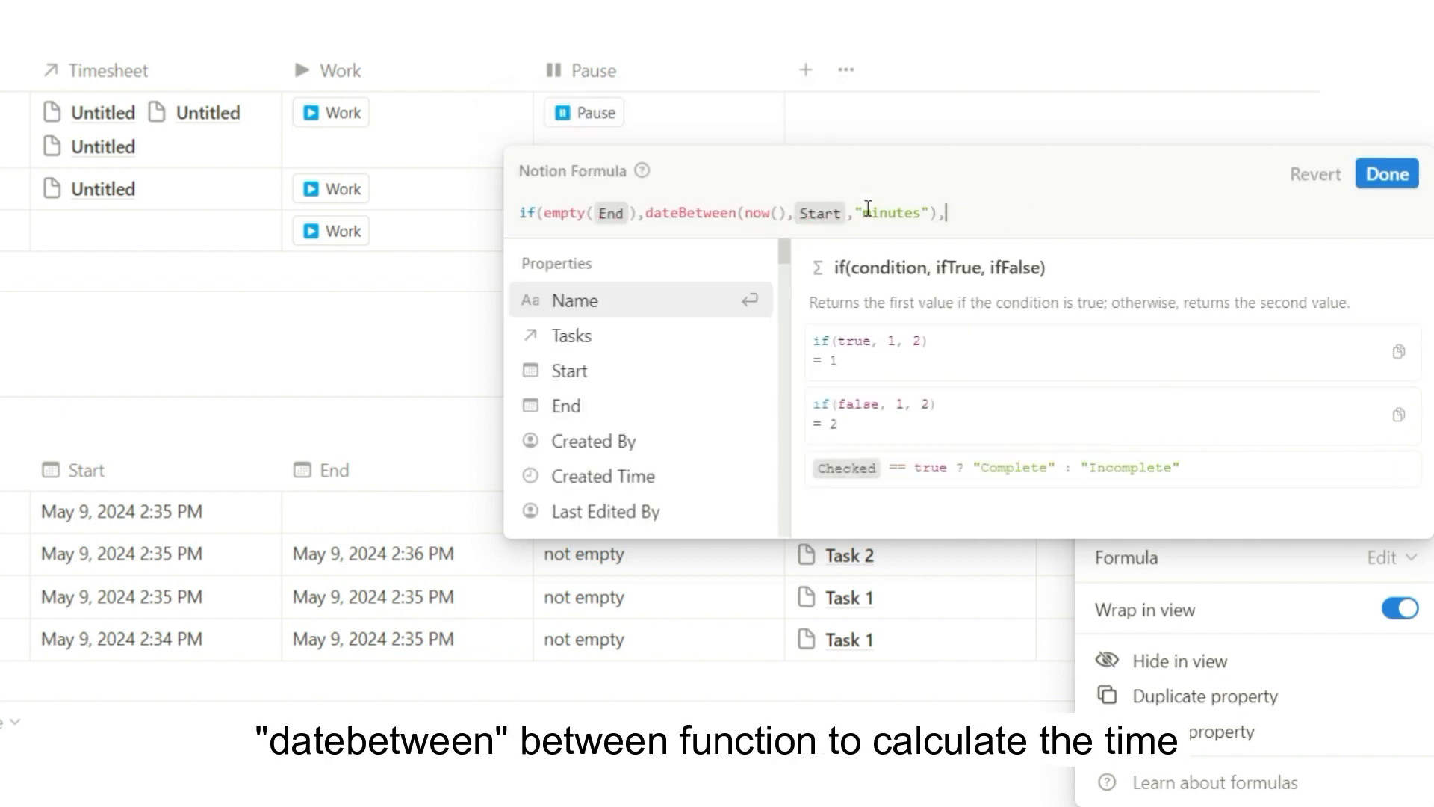
type("dateBe")
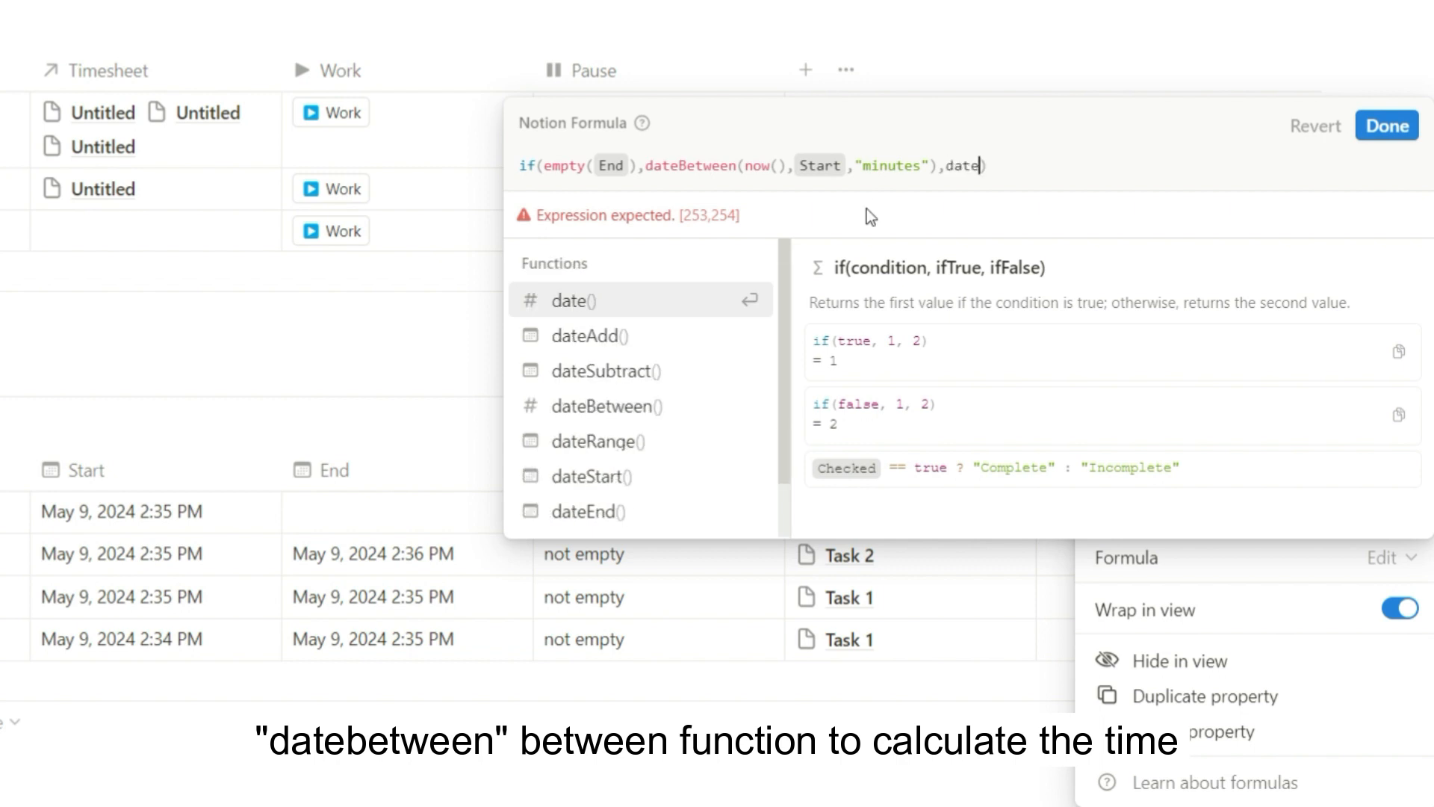
key("Return")
type("End")
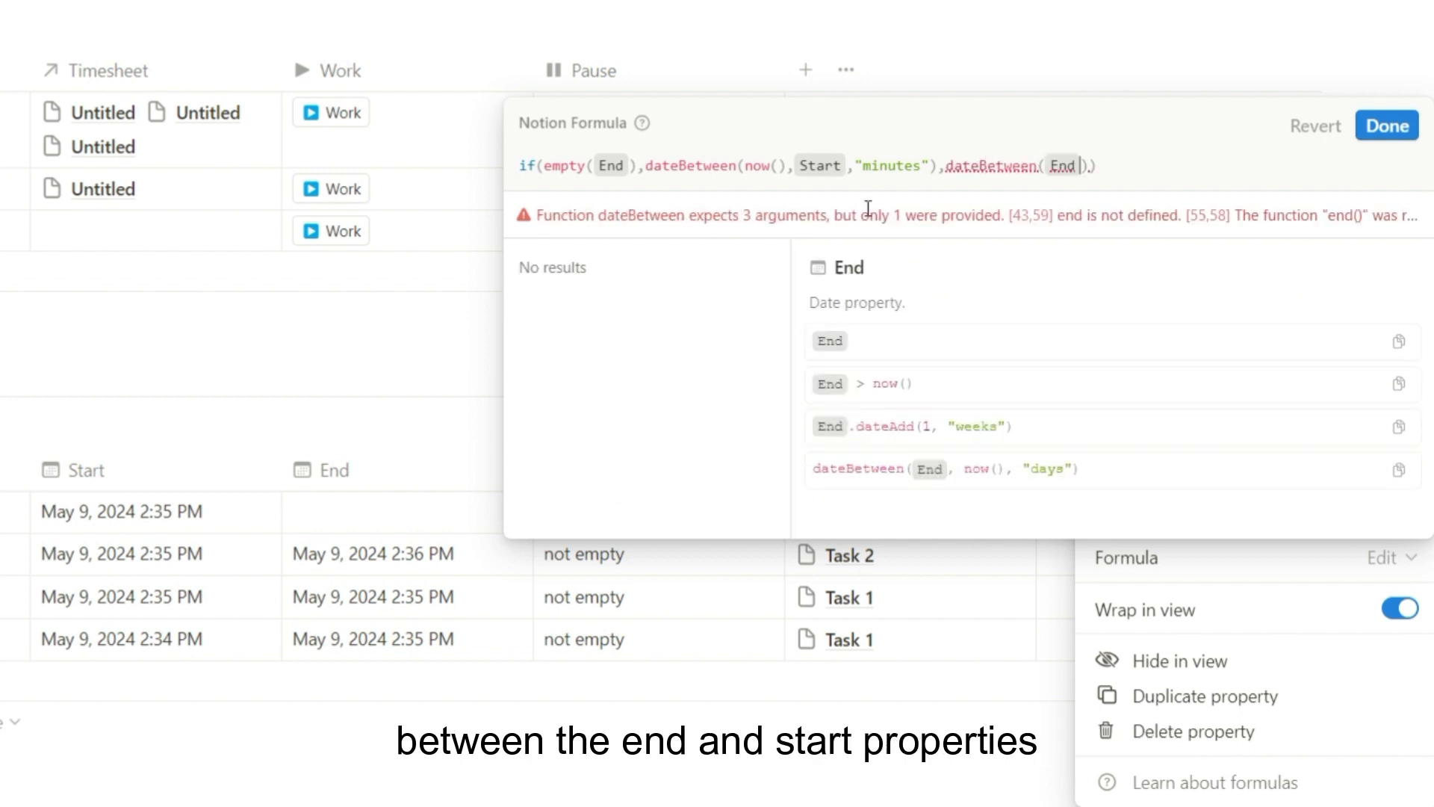
type(",")
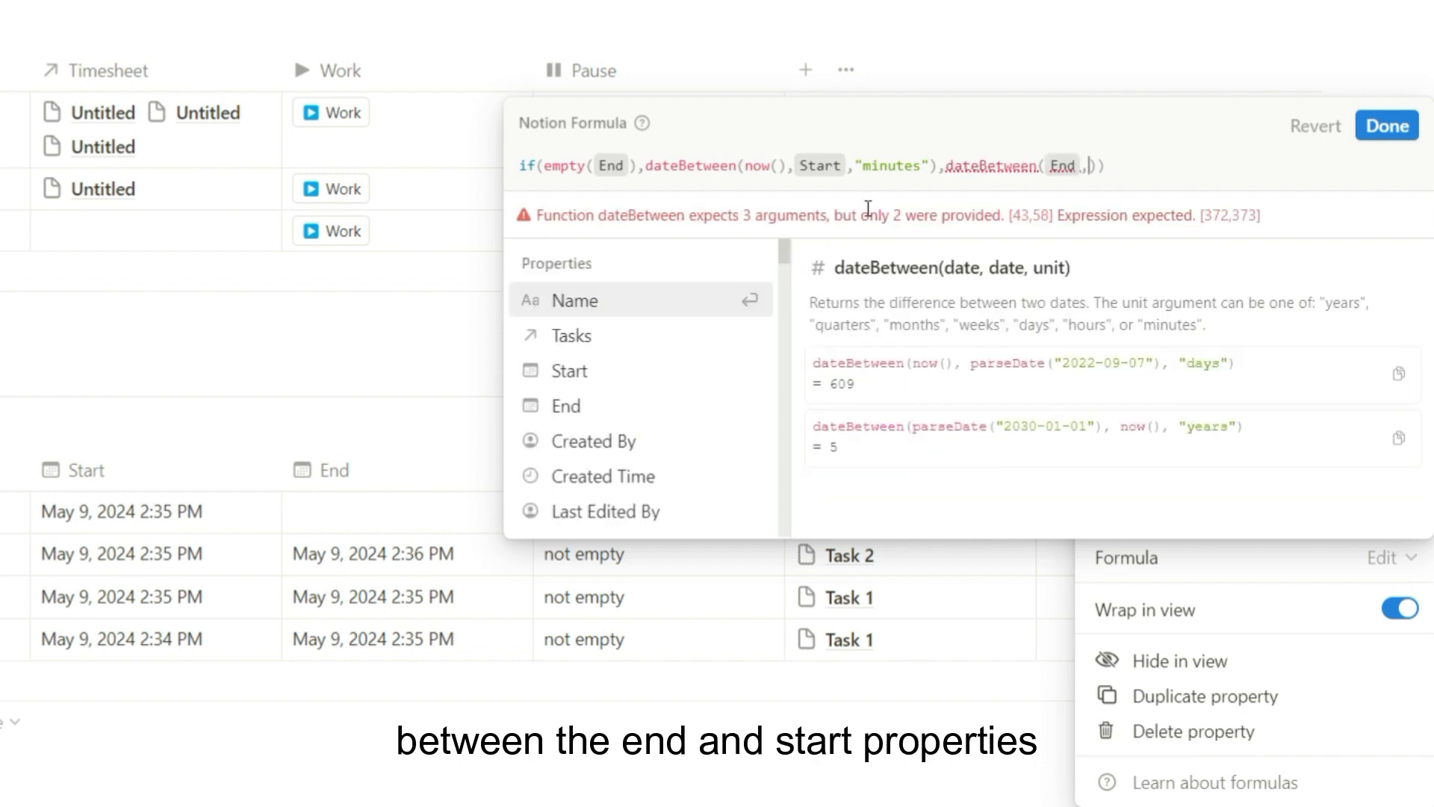
type("Start,\"minutes\"")
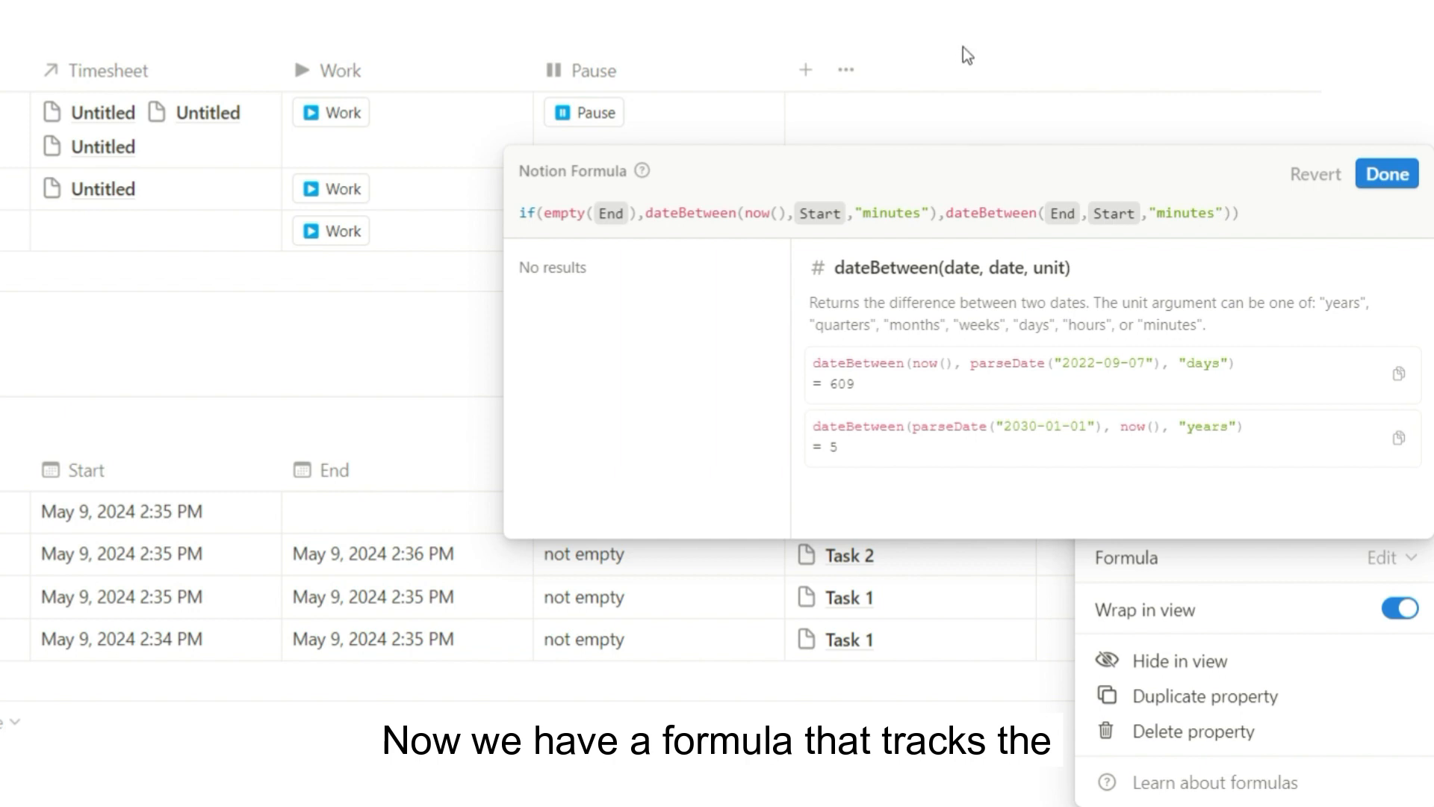
left_click(1390, 187)
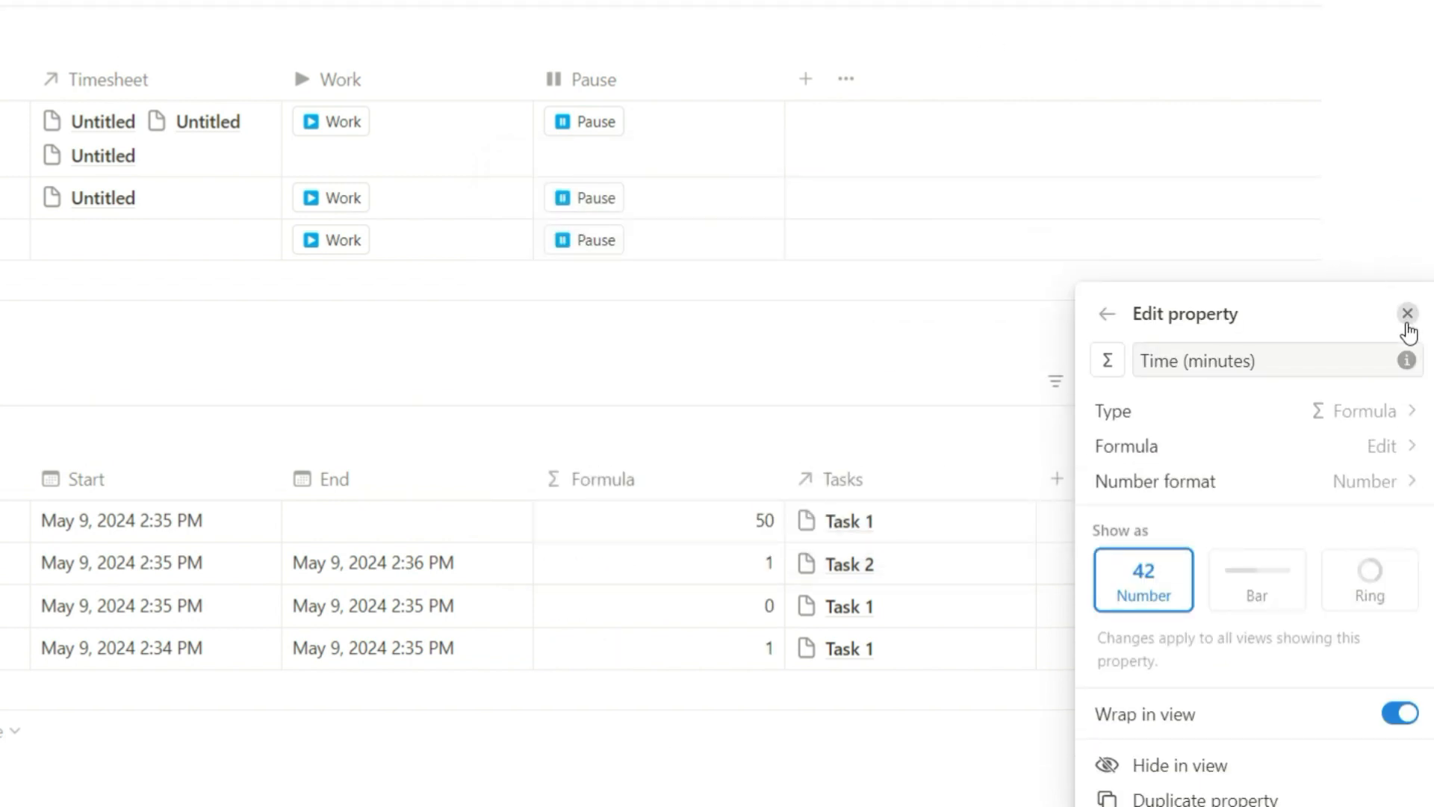
left_click(1407, 313)
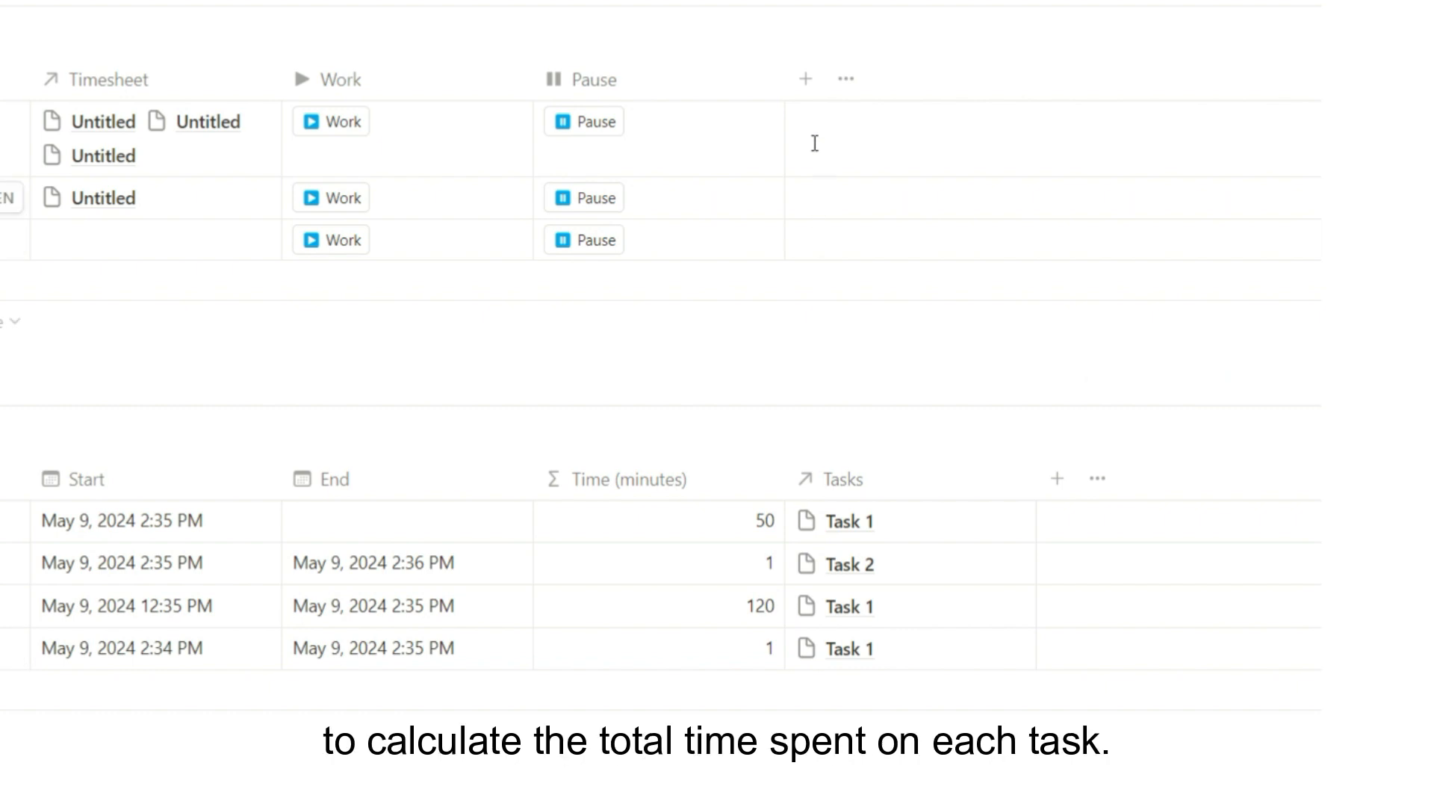
Add a formula property named Time (minutes) to the Tasks database
left_click(803, 86)
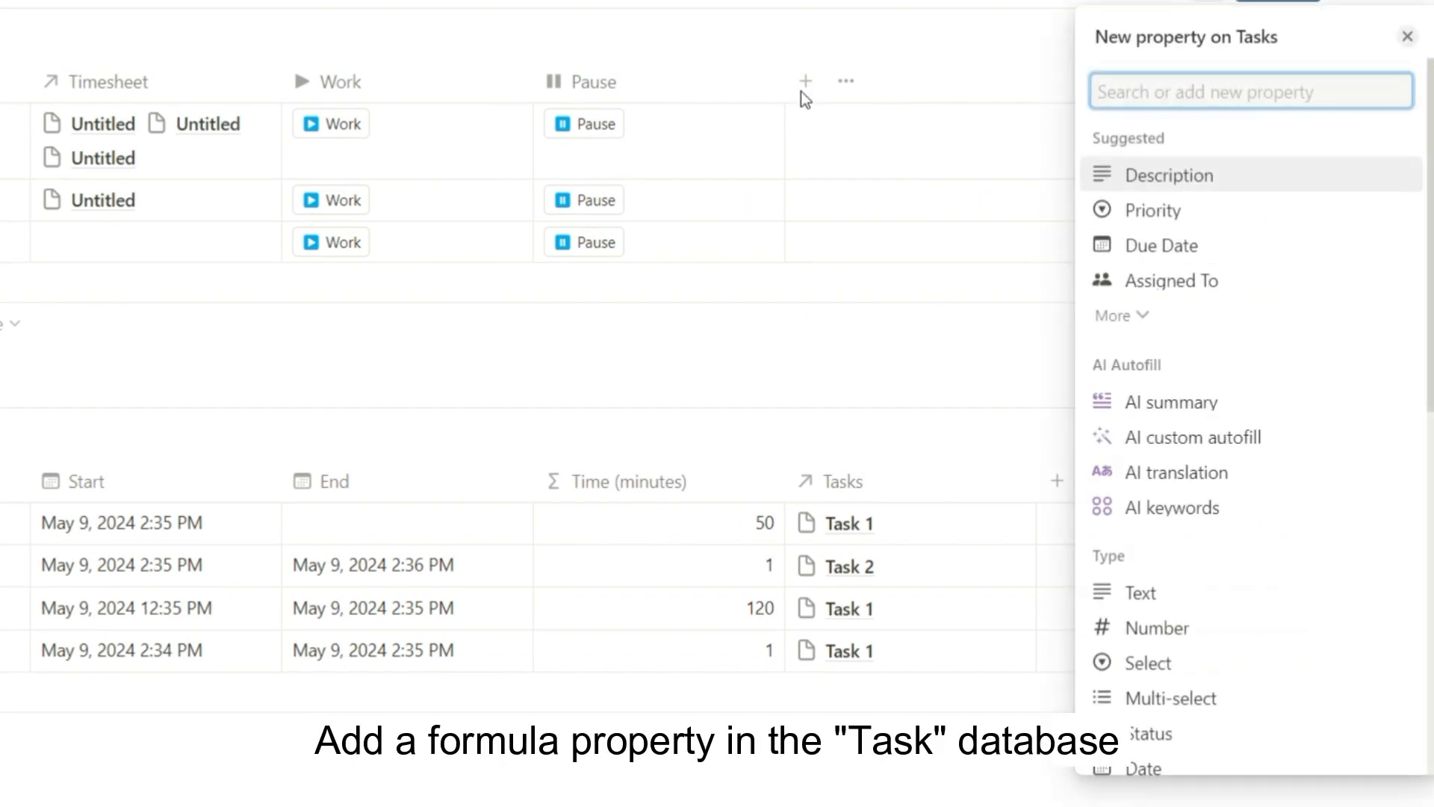
type("formu")
key("Return")
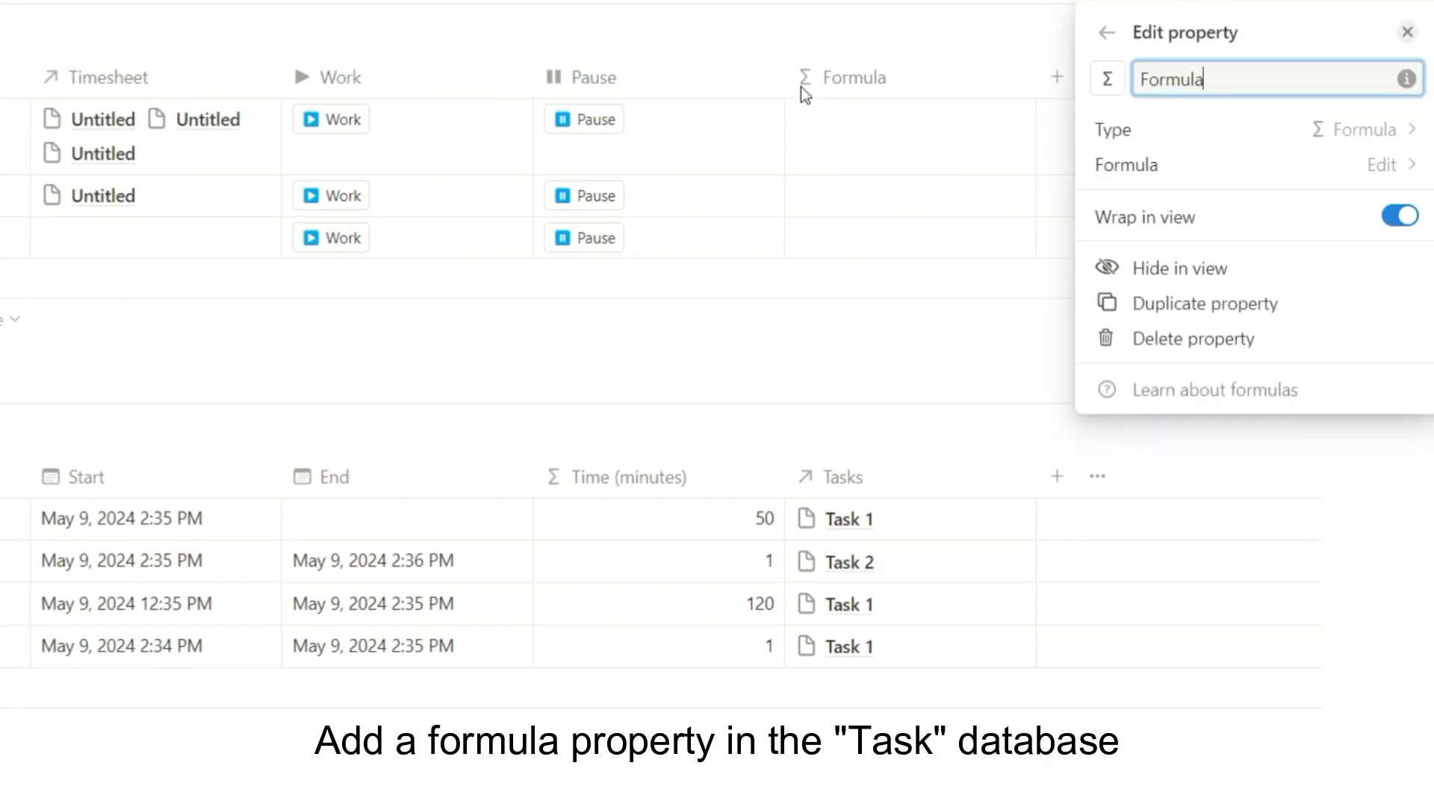
double_click(1164, 82)
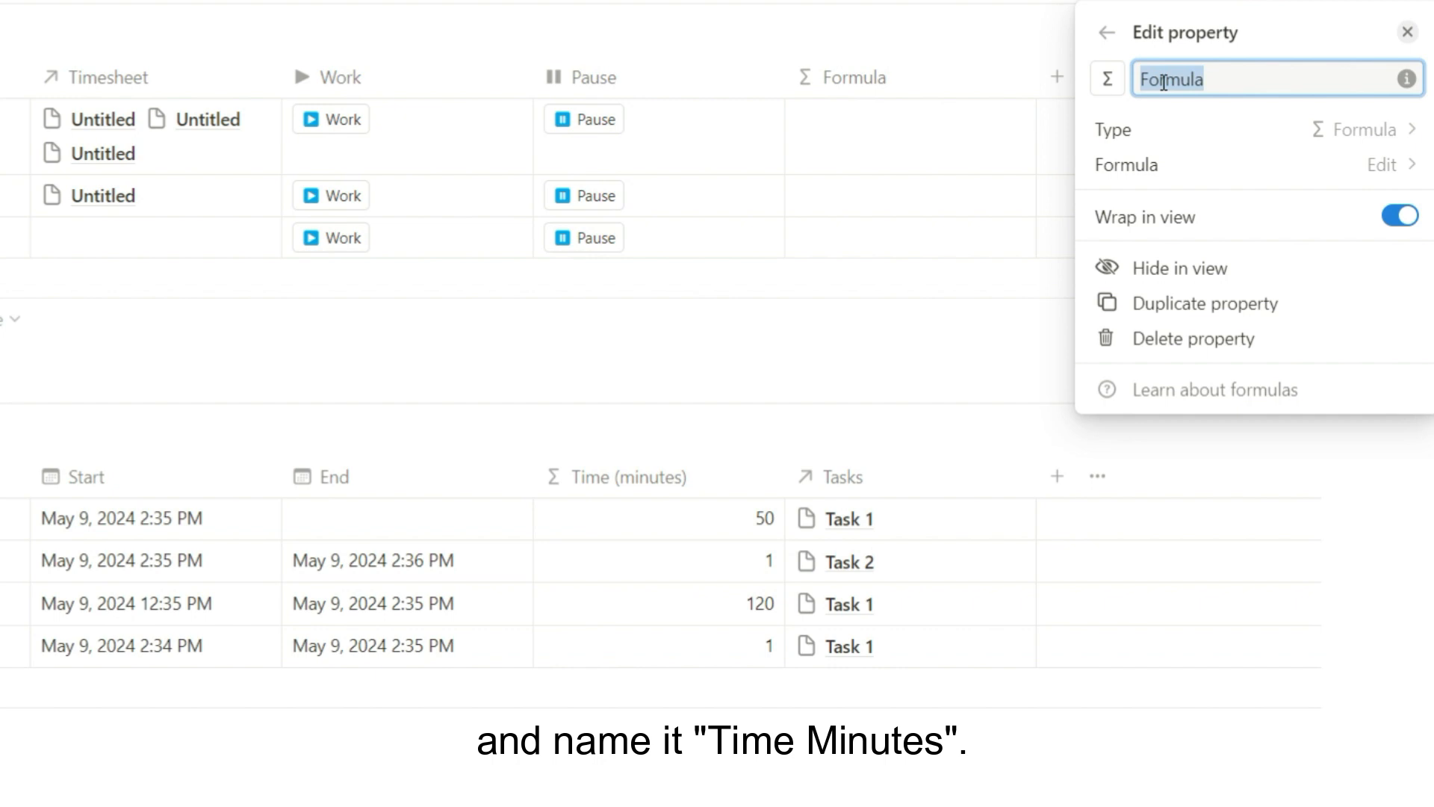
type("Time (minutes)")
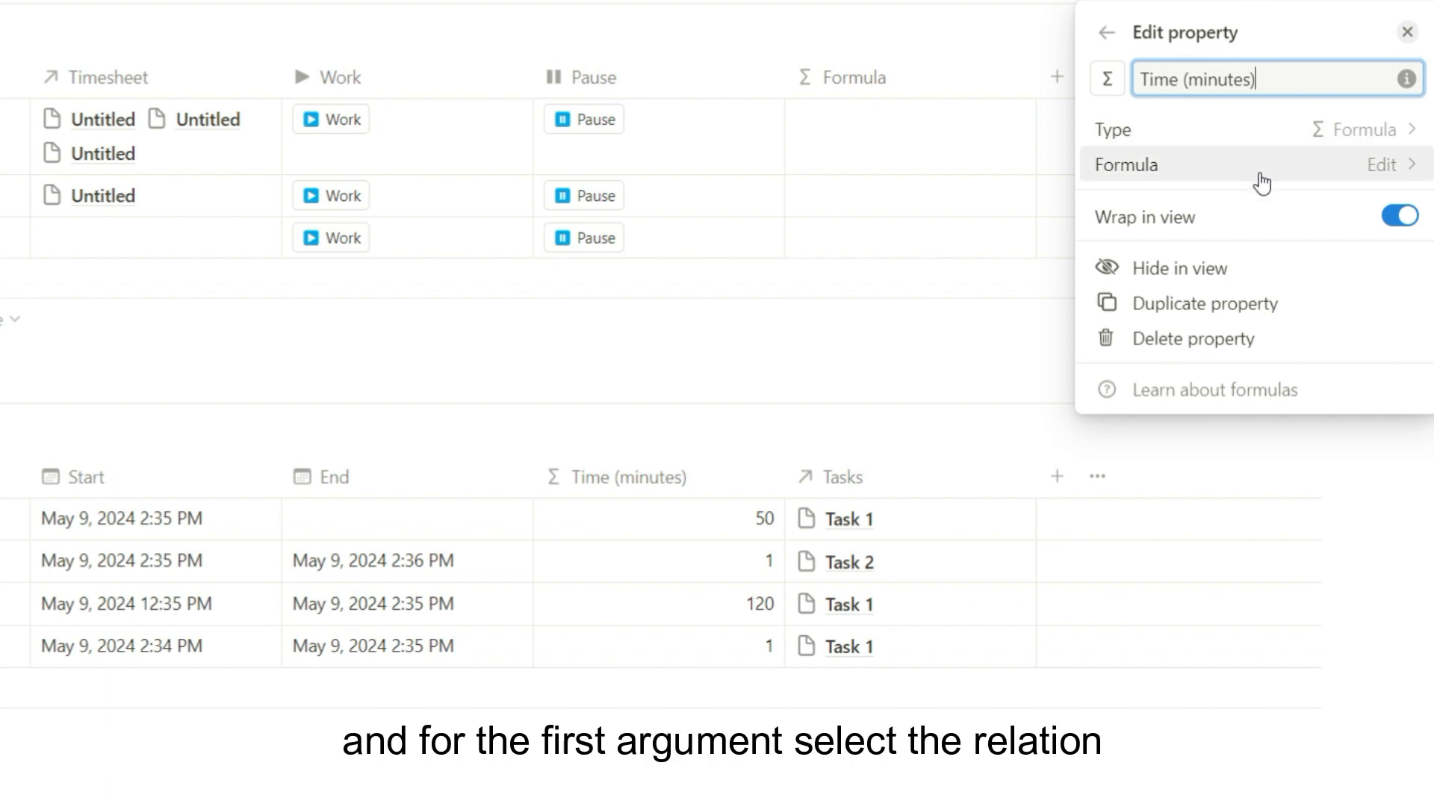
Set the Tasks database's Time (minutes) formula to map(Timesheet,current.Time (minutes)) and save it
left_click(1262, 179)
type("map(")
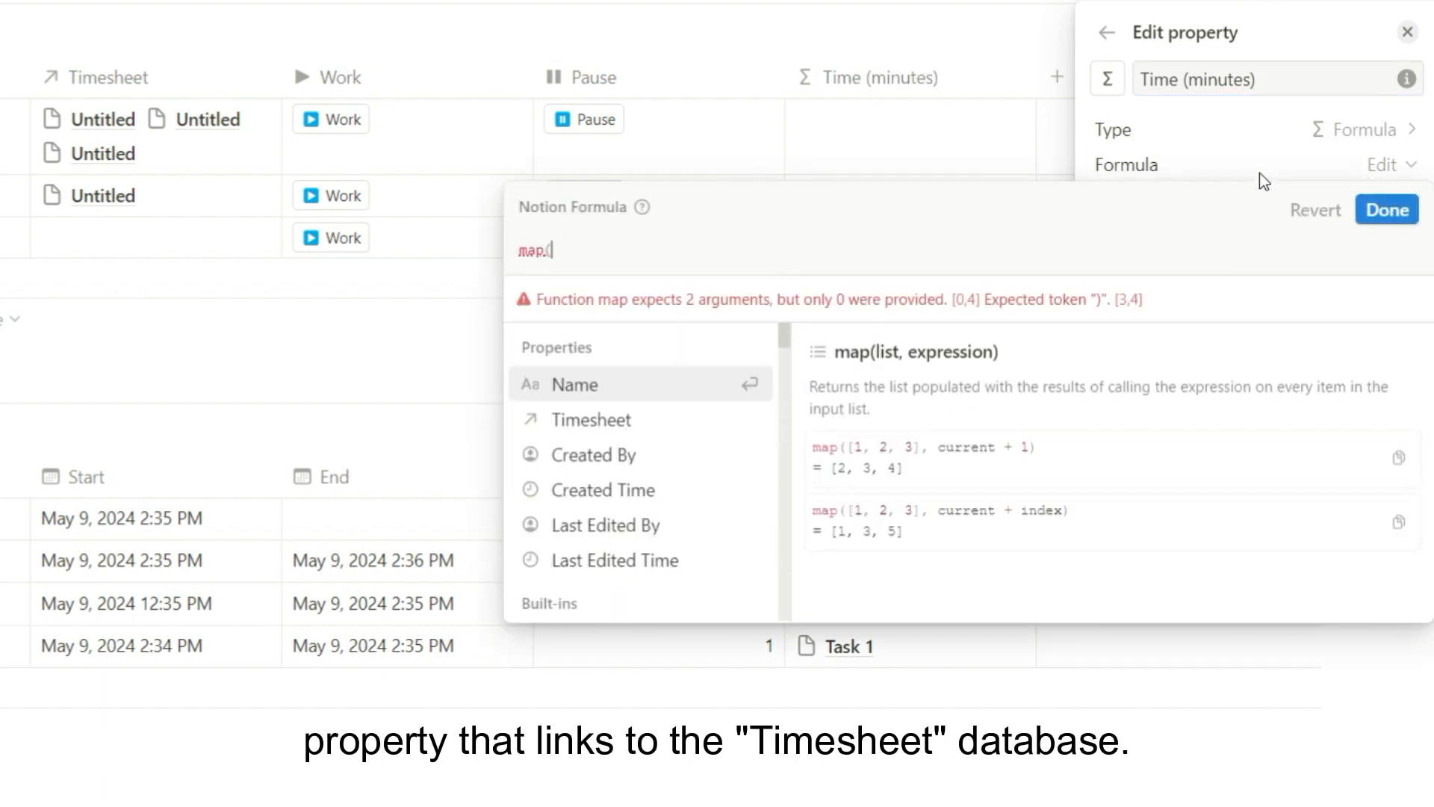
type("ti")
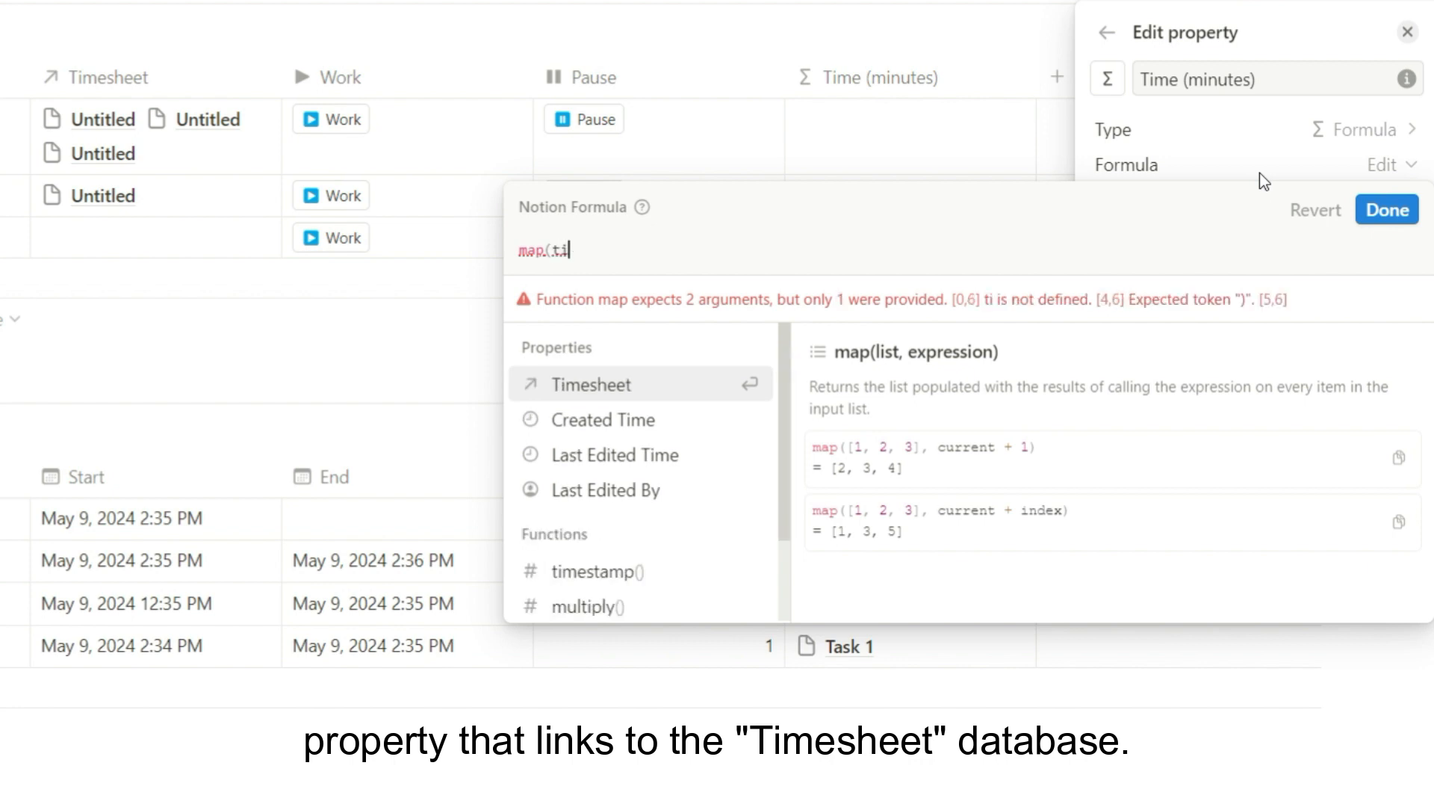
left_click(672, 393)
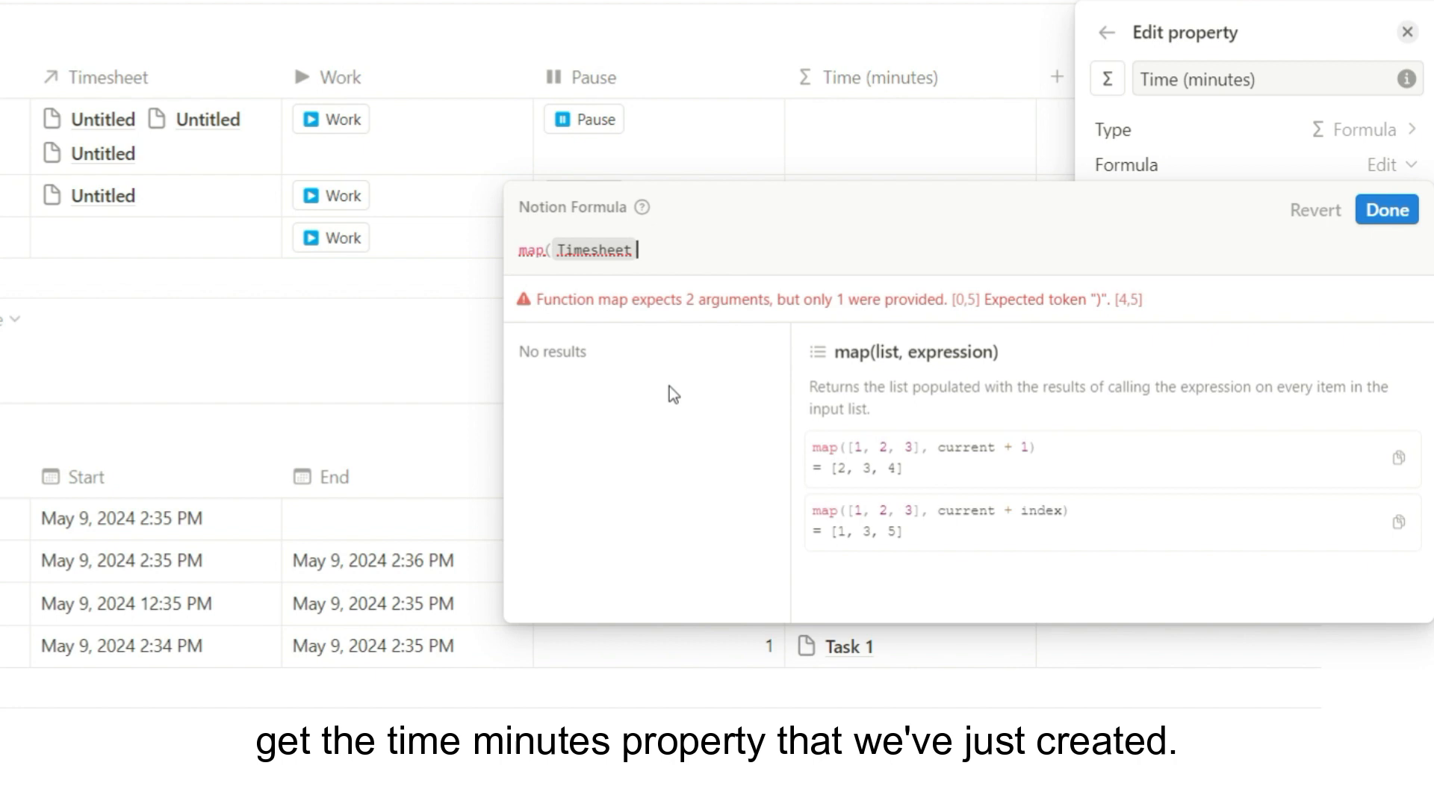
type(",")
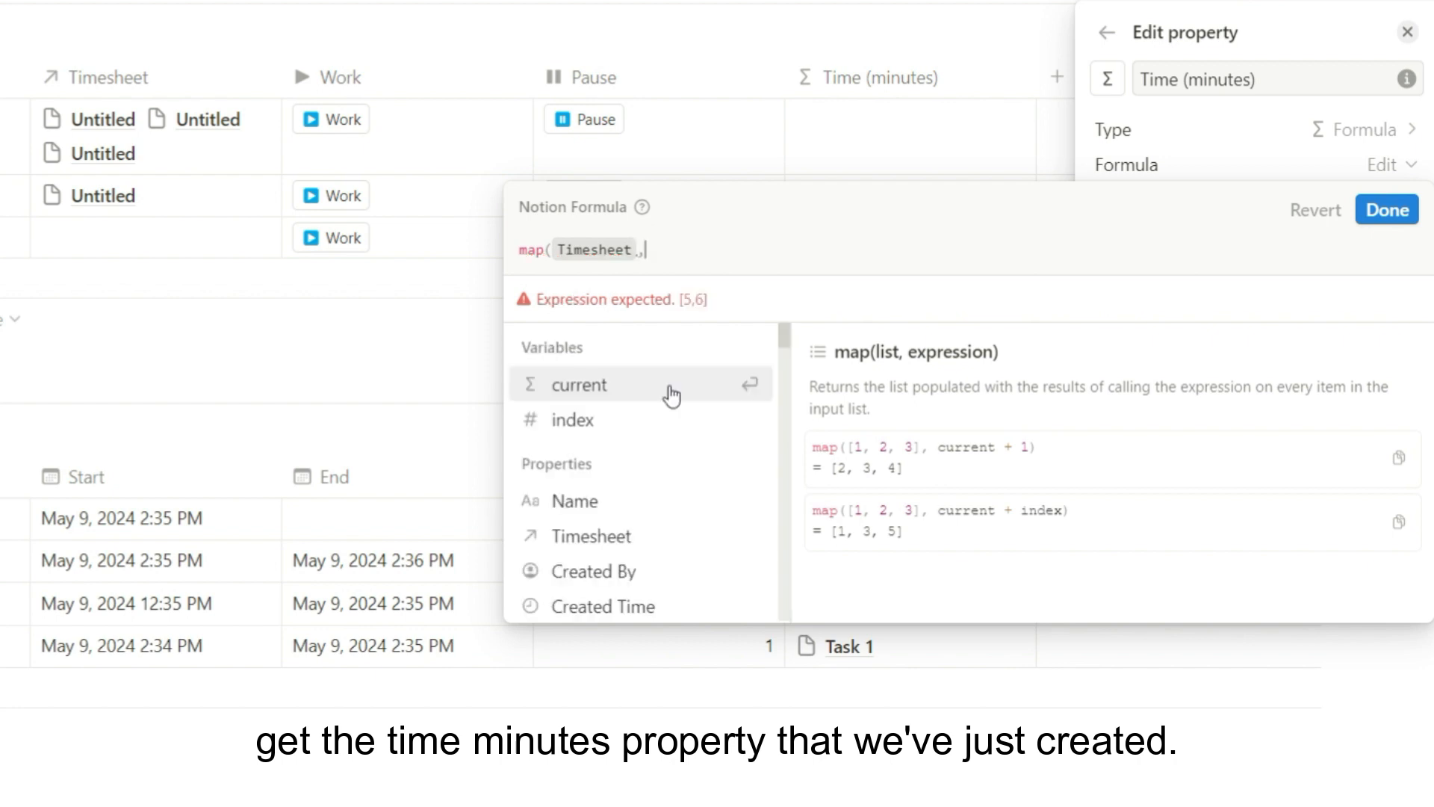
type("curr")
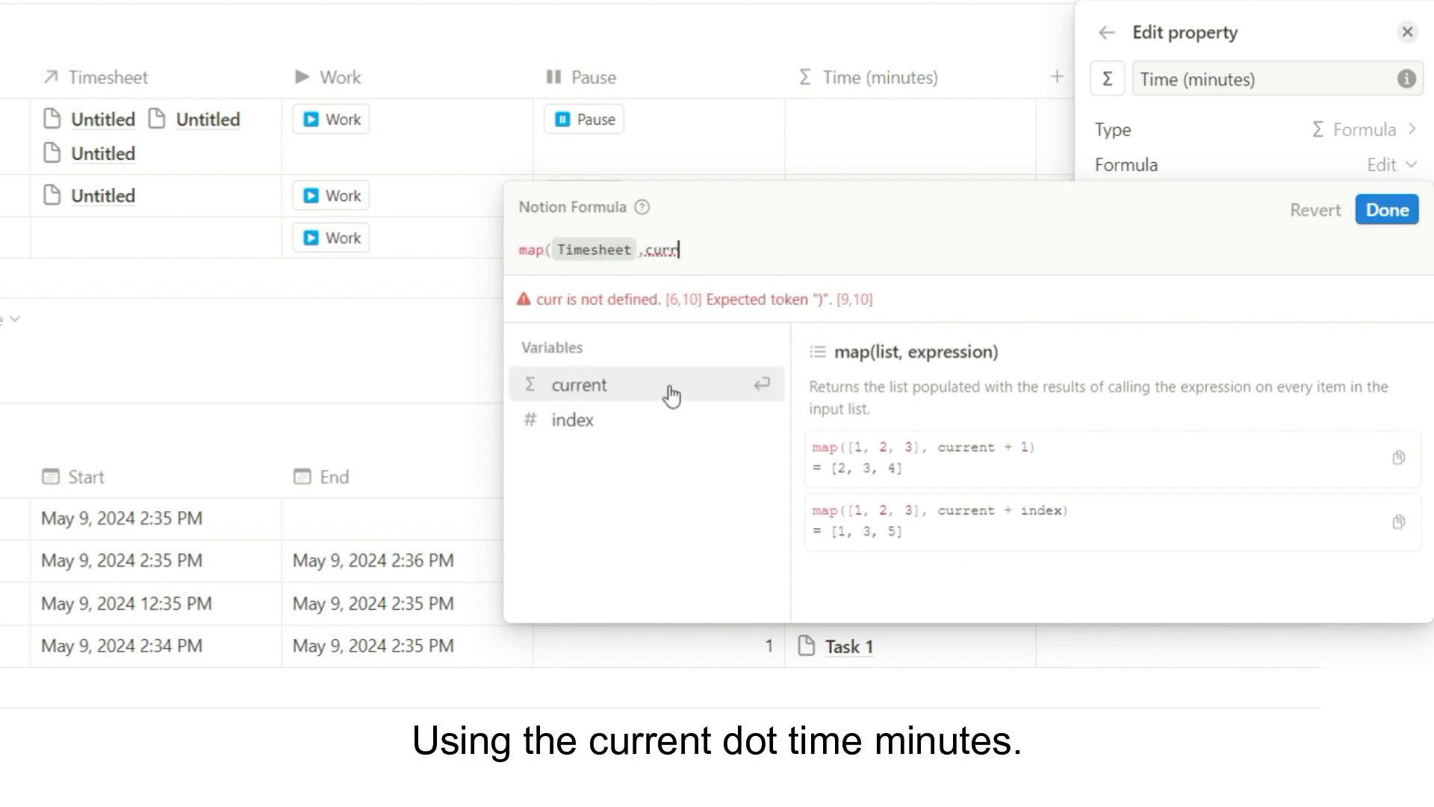
type("ent.")
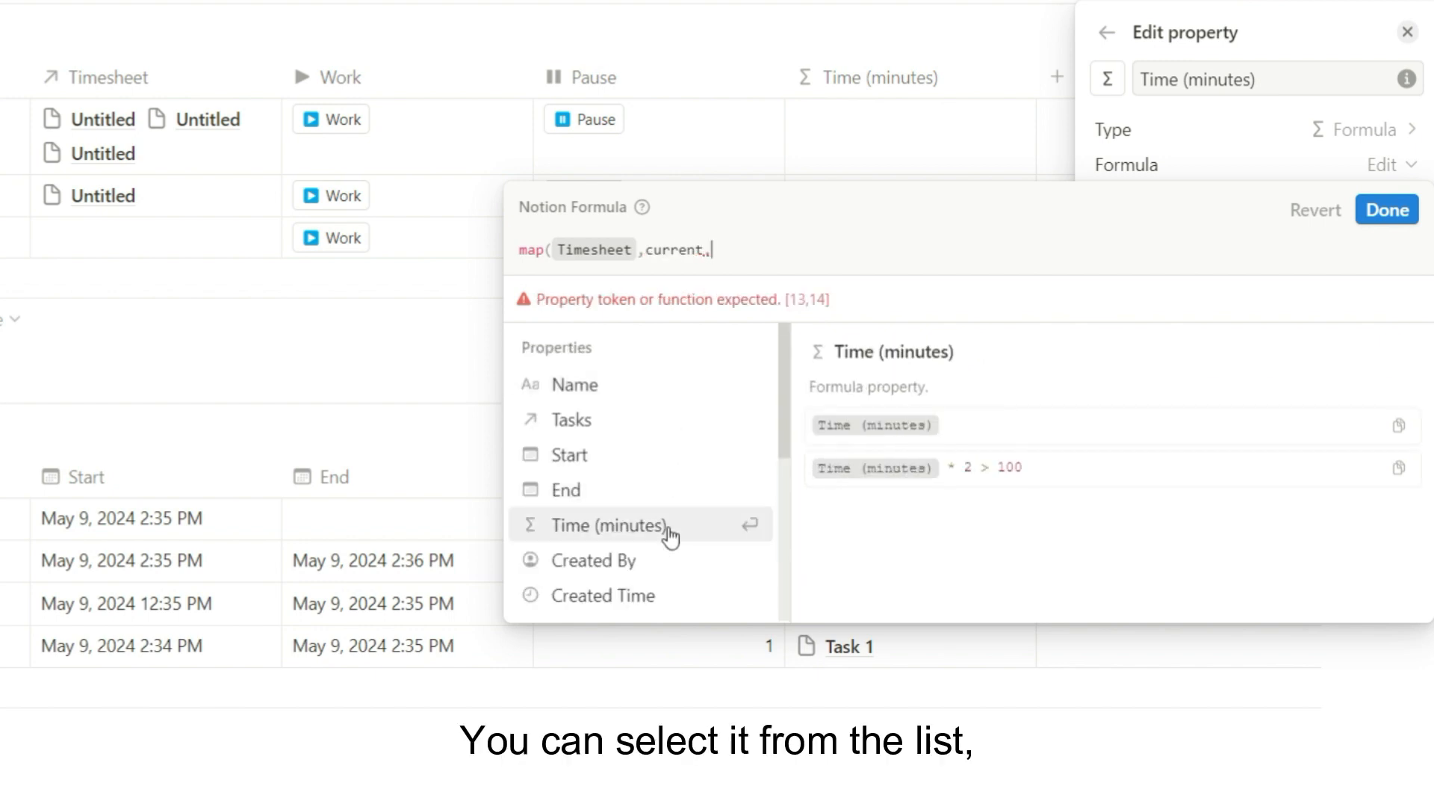
left_click(670, 527)
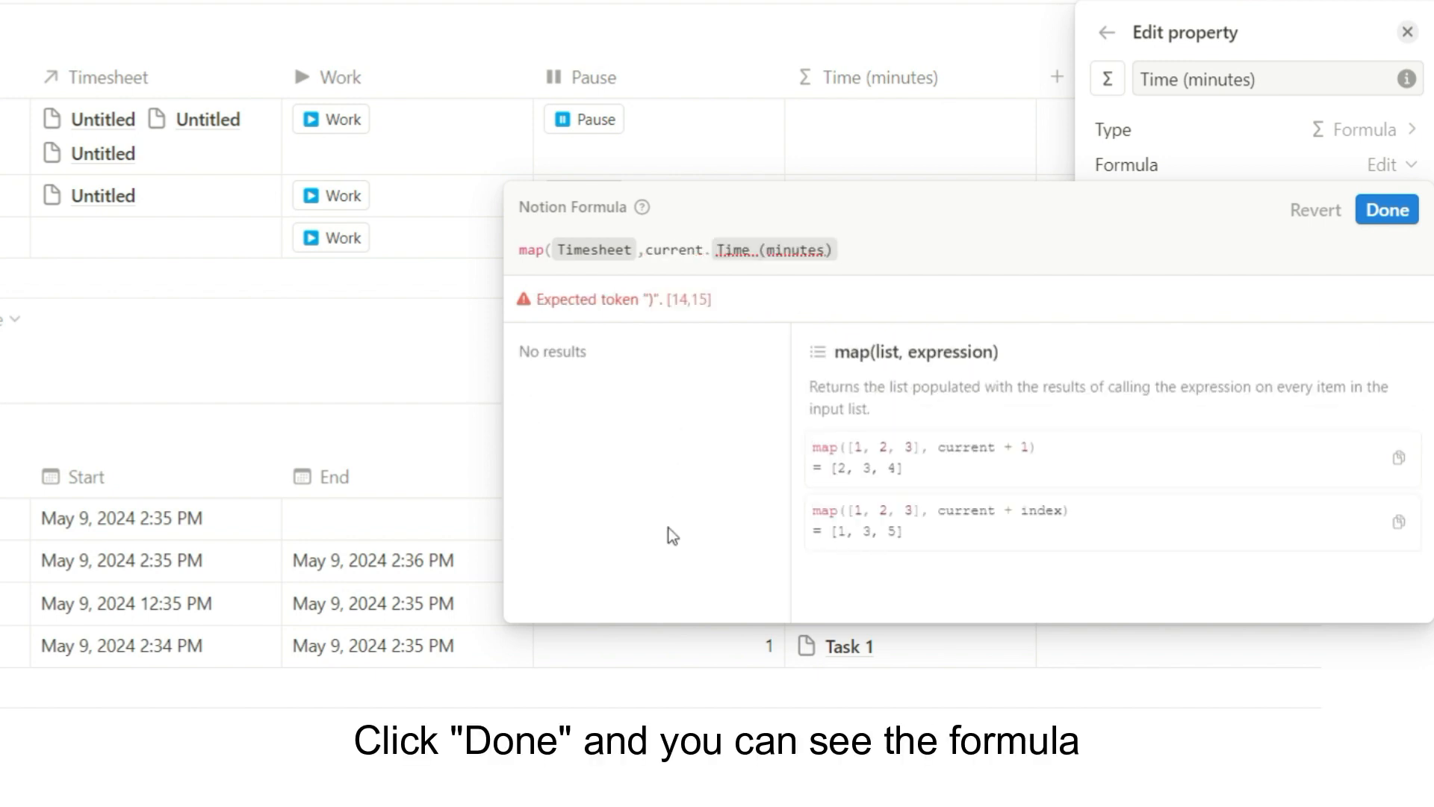
type(")")
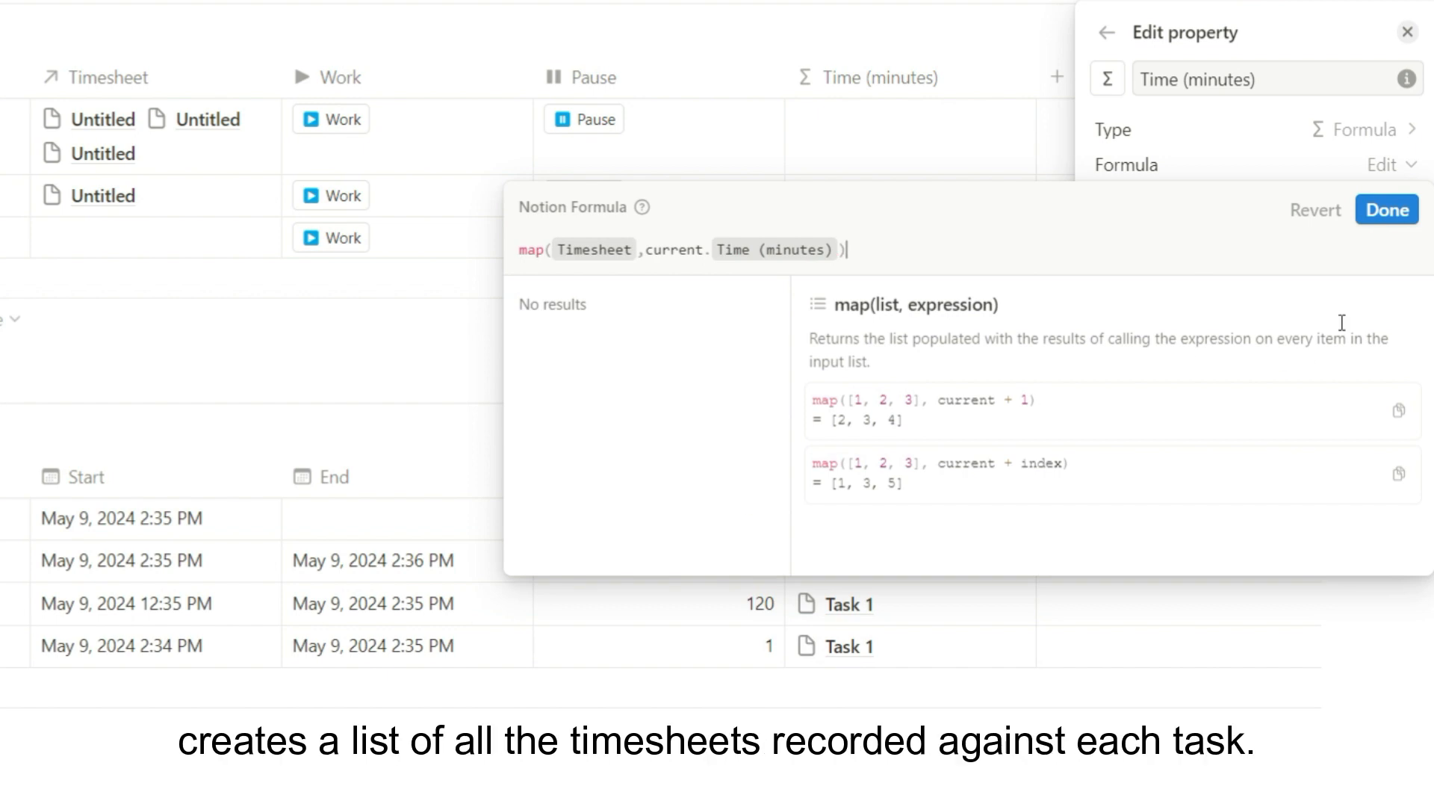
left_click(1388, 211)
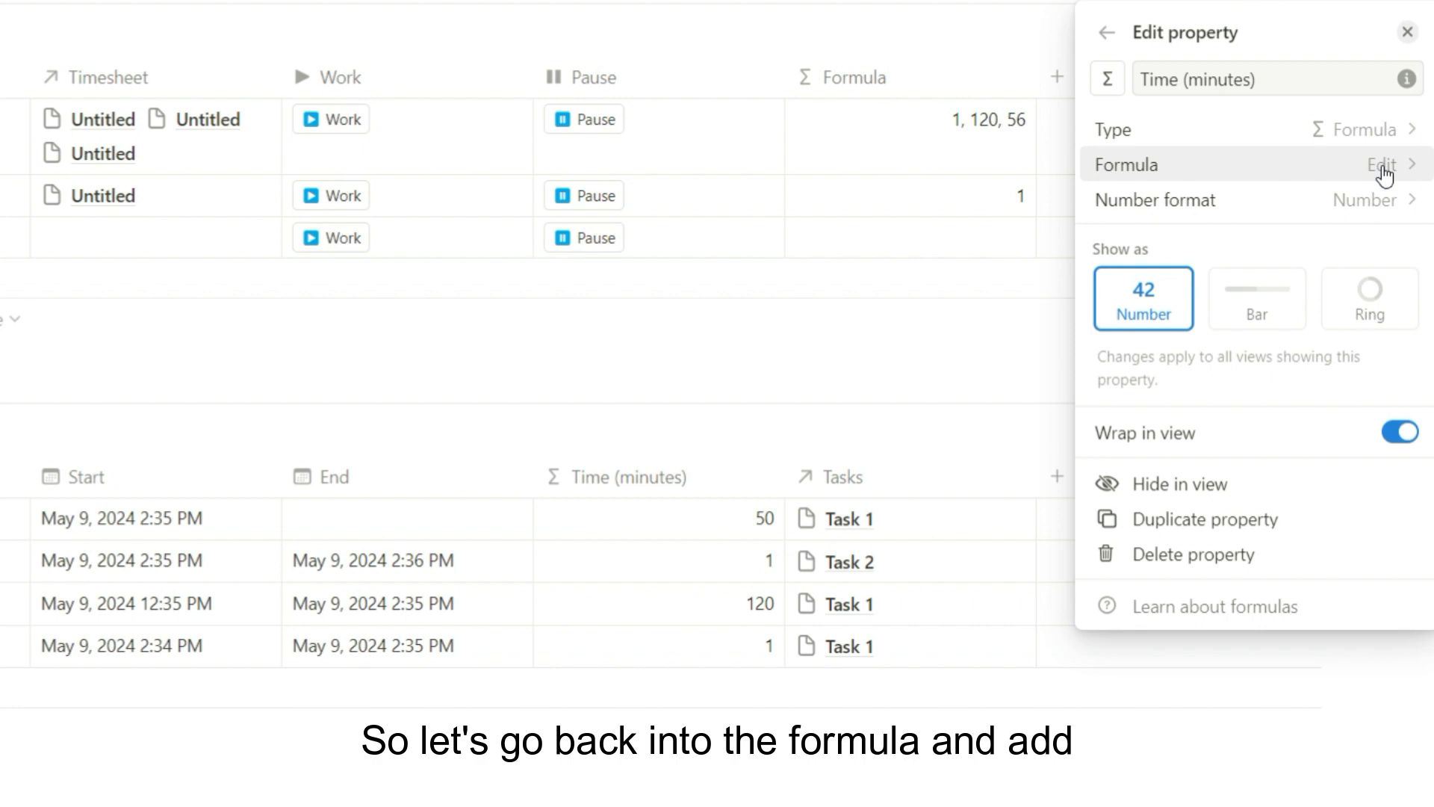
Append .sum() to the Tasks database's Time (minutes) formula, then save it and close the property settings
left_click(1384, 168)
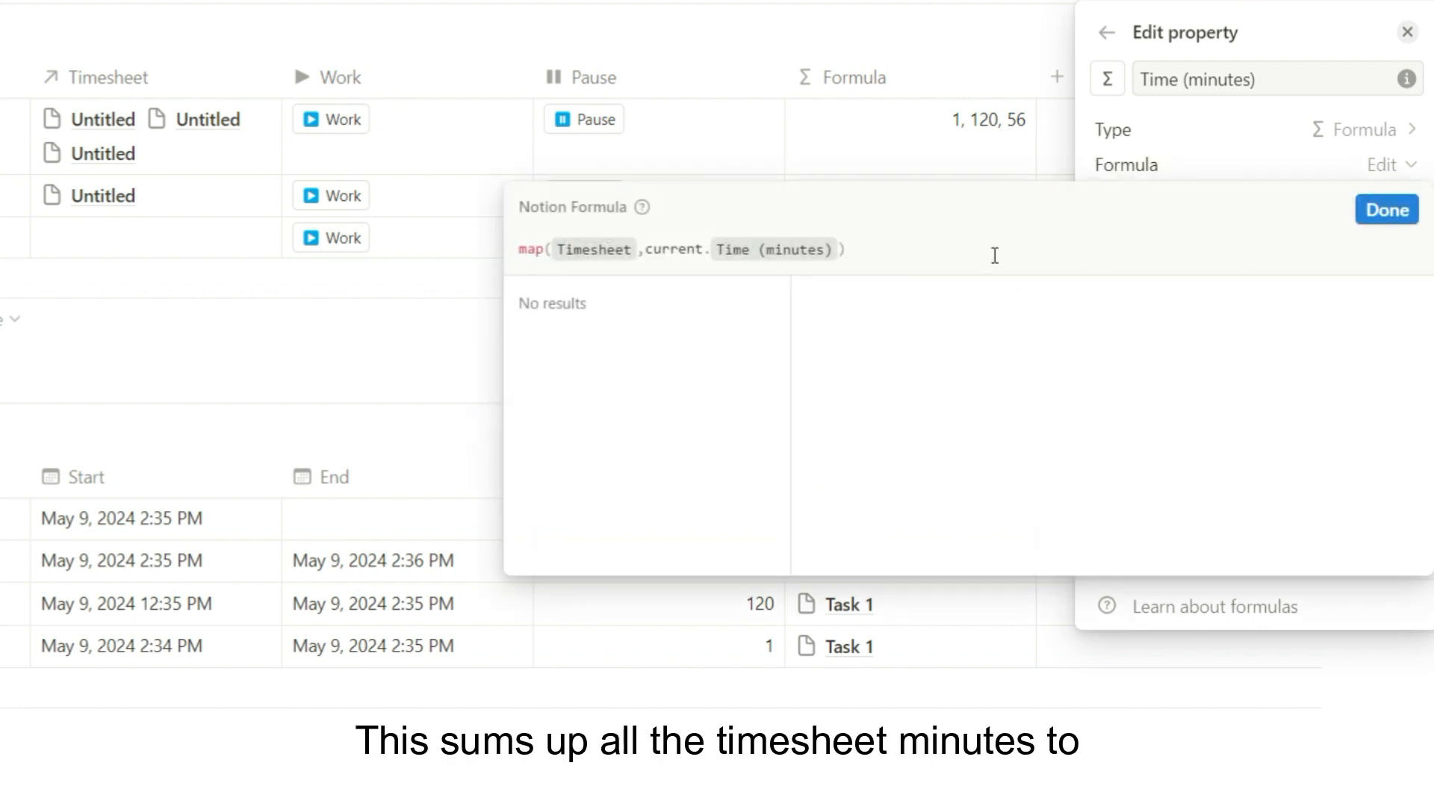
type(".sum()")
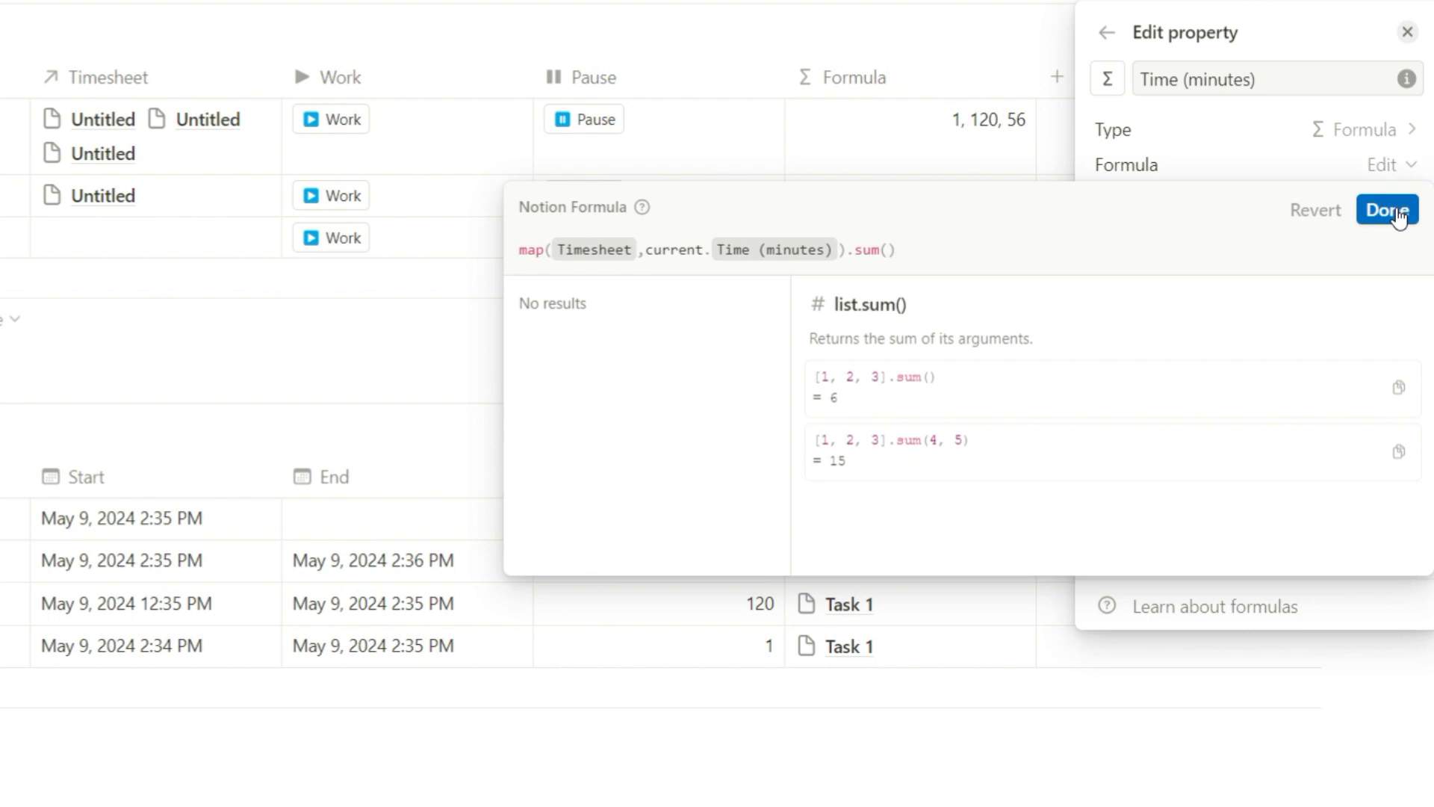
left_click(1389, 210)
left_click(1242, 82)
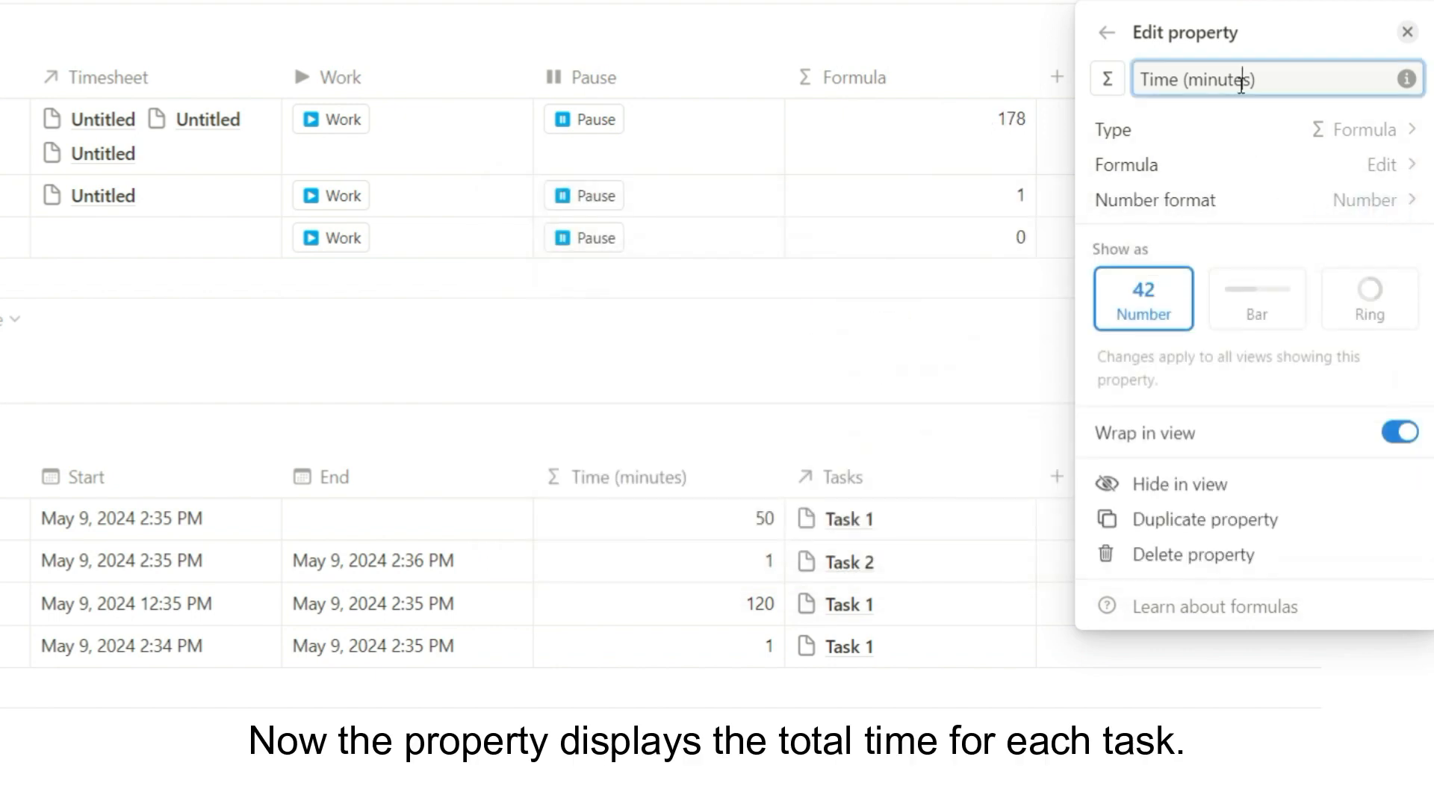
key("Escape")
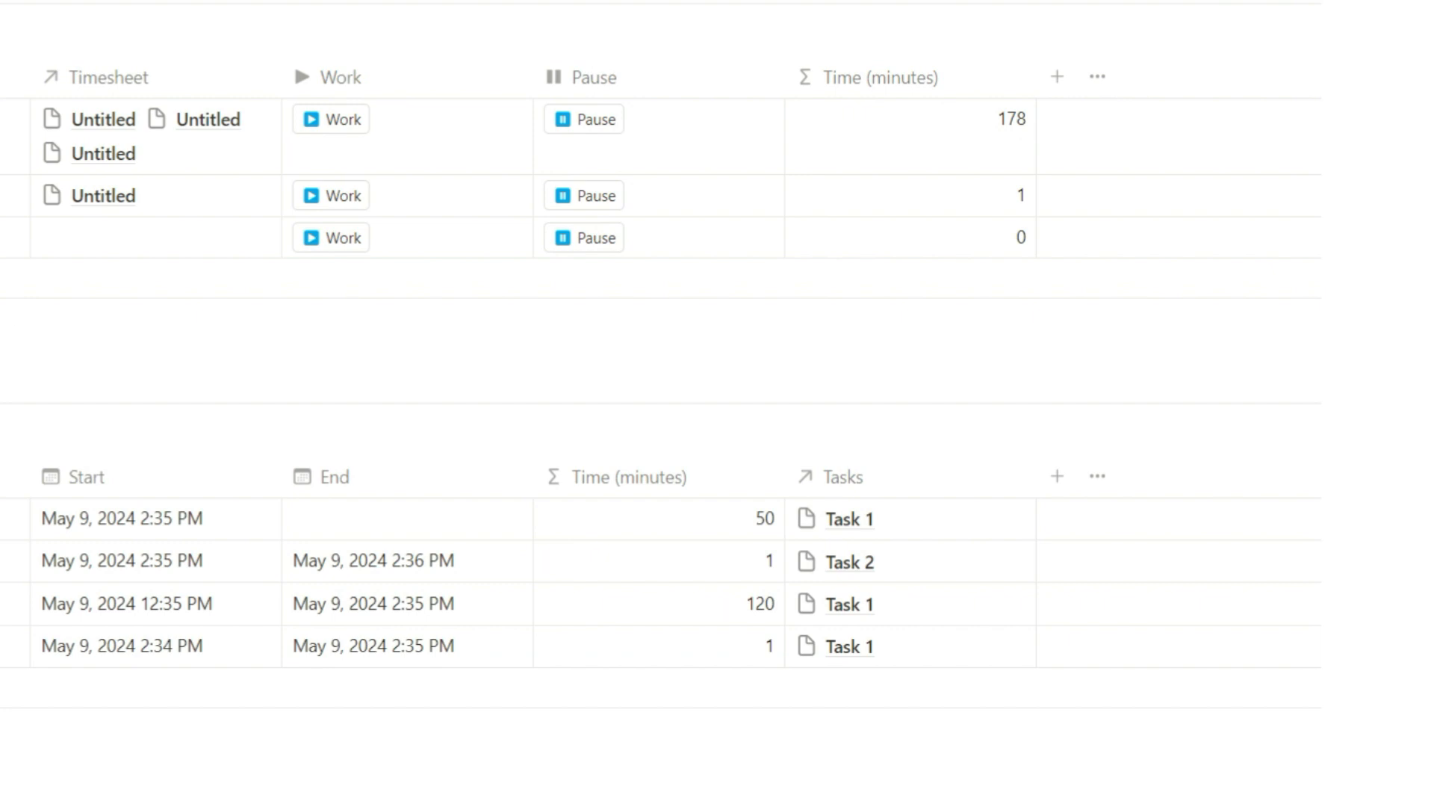
Add a formula property named Total Time to the Tasks database
left_click(1066, 85)
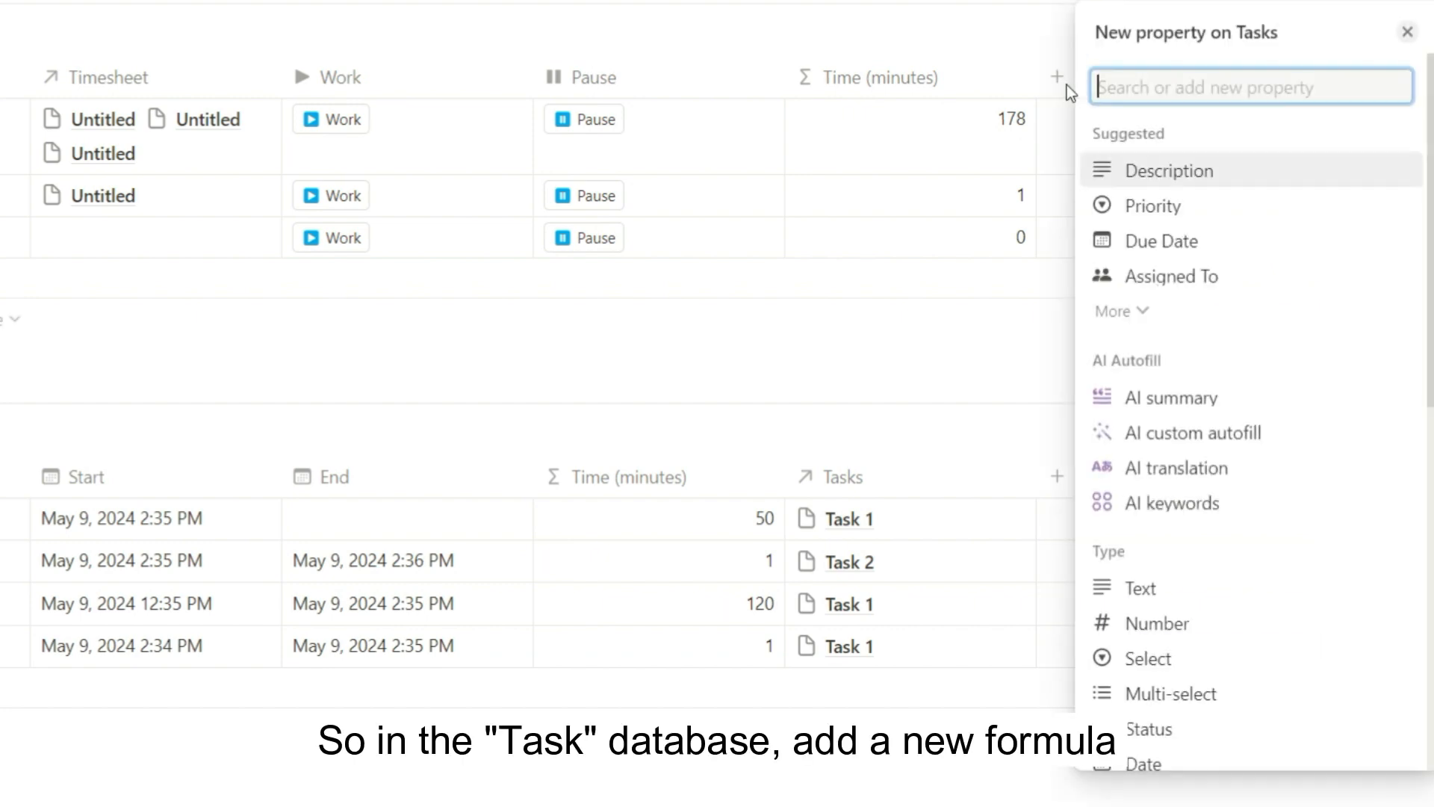
type("form")
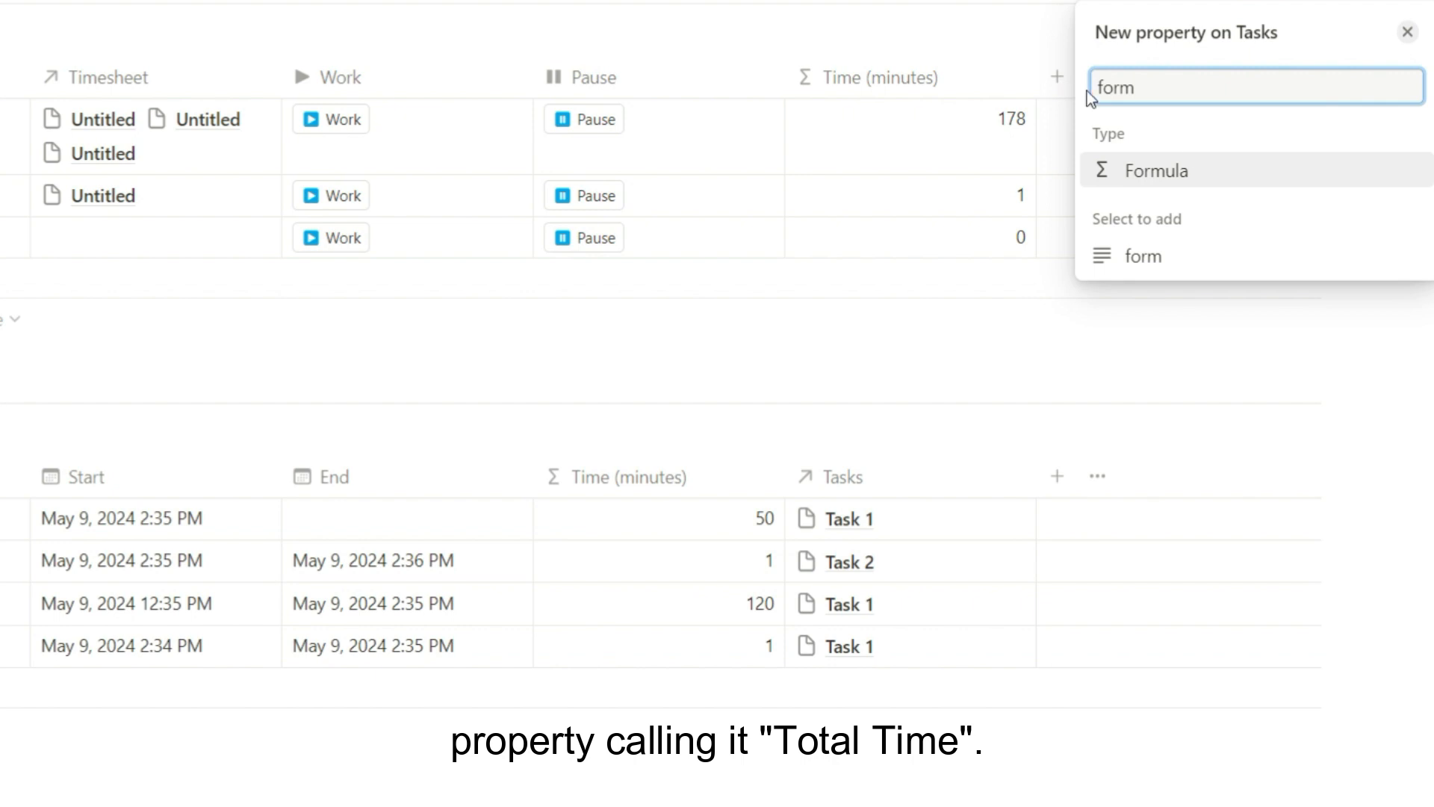
left_click(1214, 174)
type("Total Time")
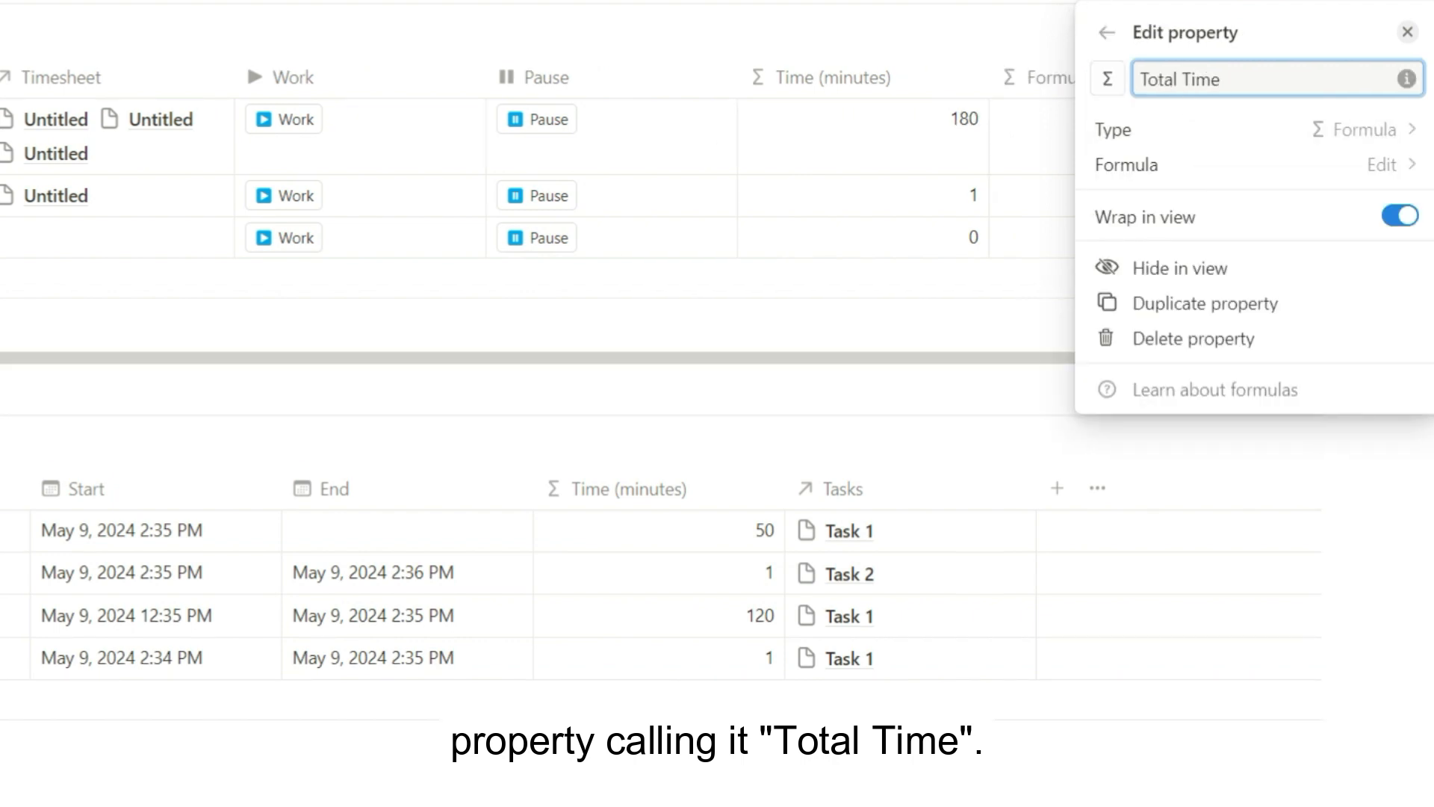
Set the Total Time formula to format(floor(Time (minutes)/60))+"hr " + format(Time (minutes)-floor(Time (minutes)/60)*60)+"mins", save it and close the settings
left_click(1243, 173)
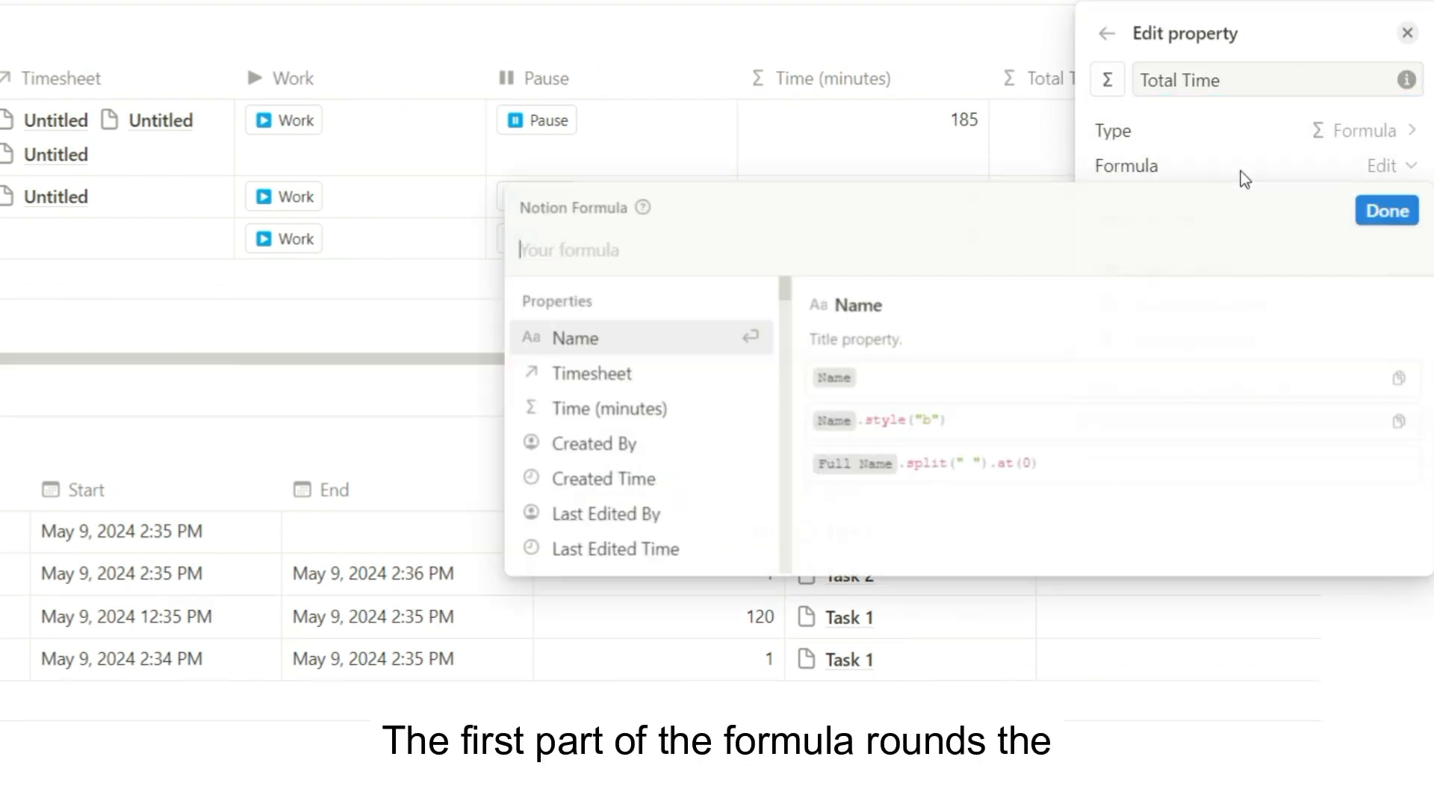
type("format(floor(Time (minutes)/60))")
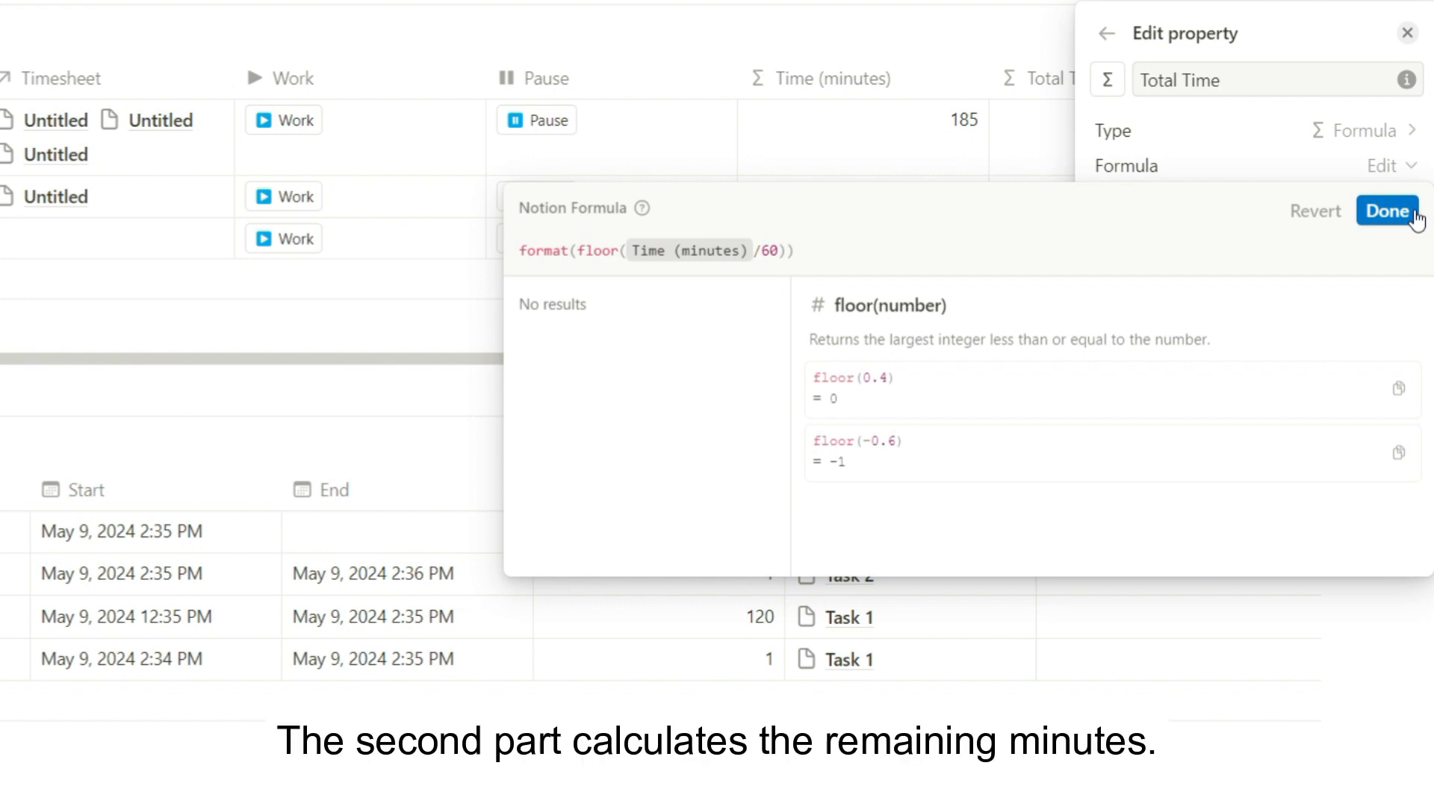
type("+\"hr \" + format(Time (minutes)-floor(Time (minutes)/60)*60)+\"mins\"")
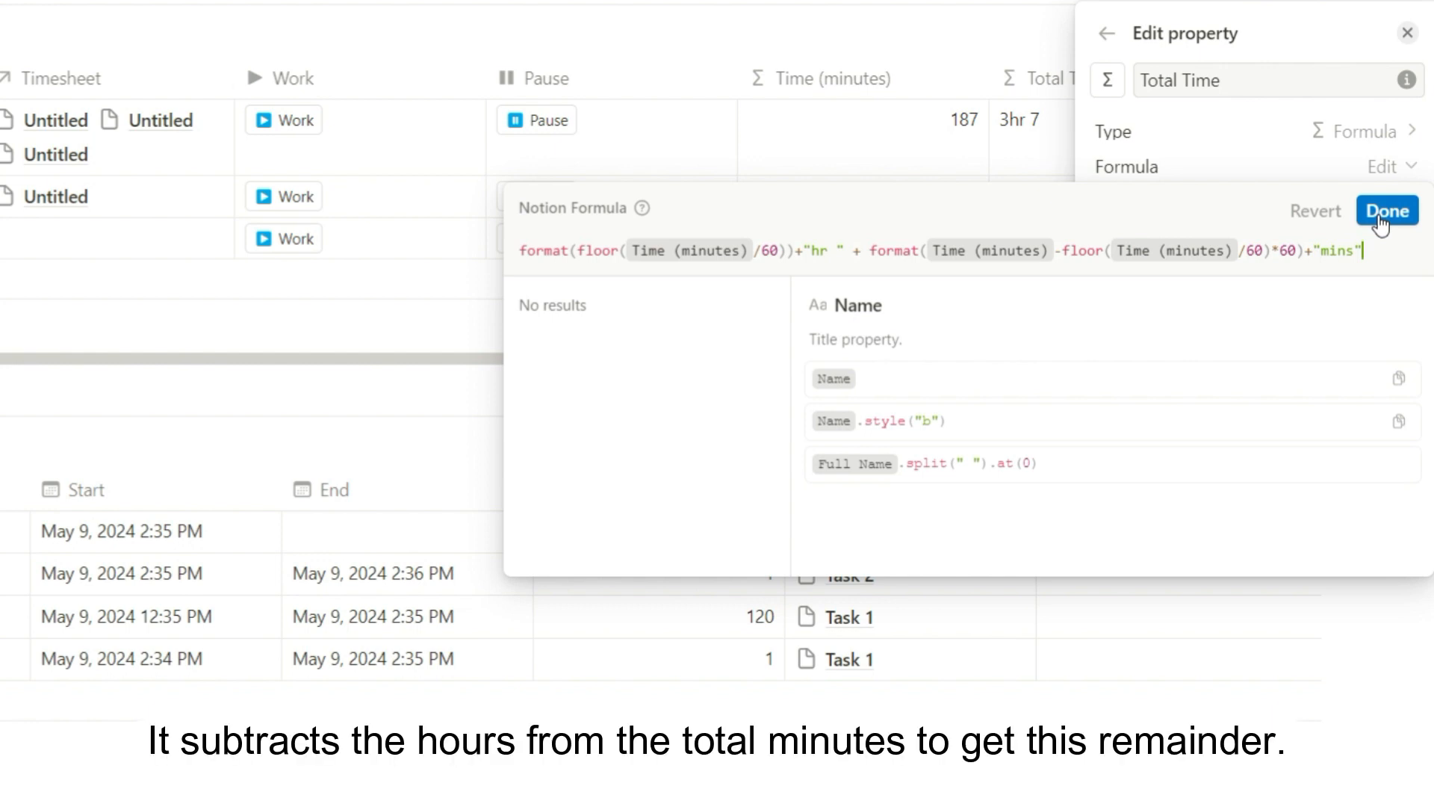
left_click(1380, 220)
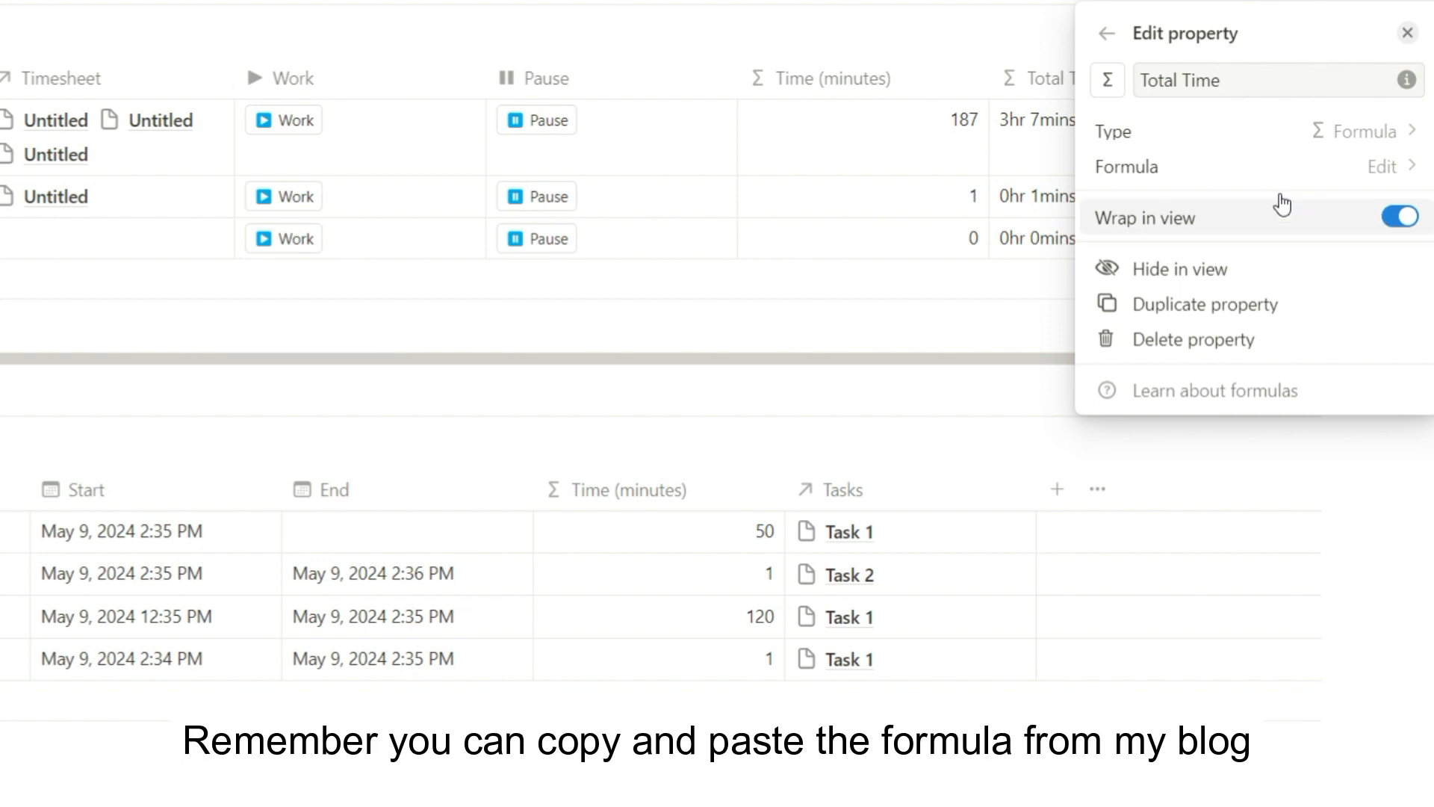
left_click(933, 2)
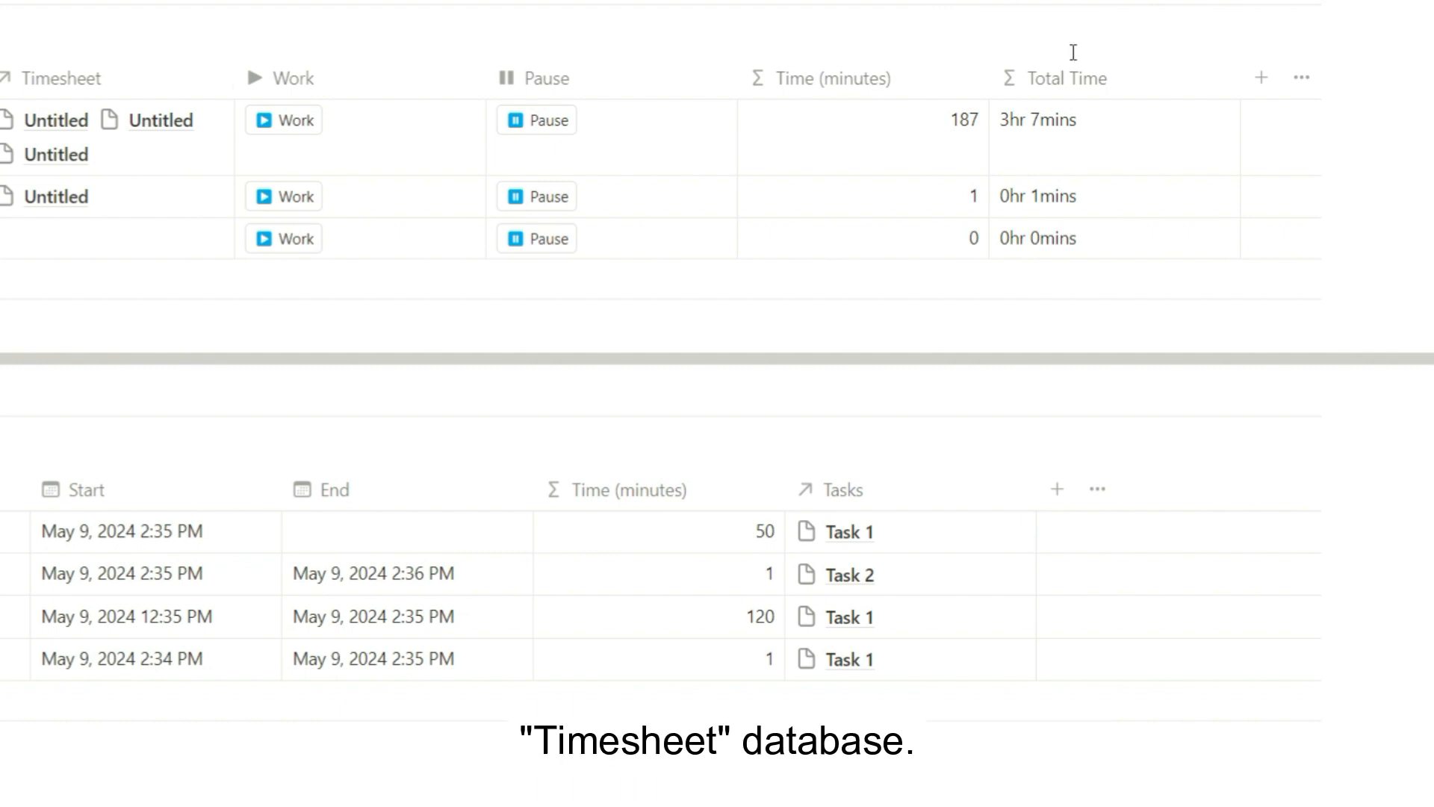
Copy the whole formula from the Tasks database's Total Time property, then close its settings
left_click(1076, 74)
left_click(1089, 179)
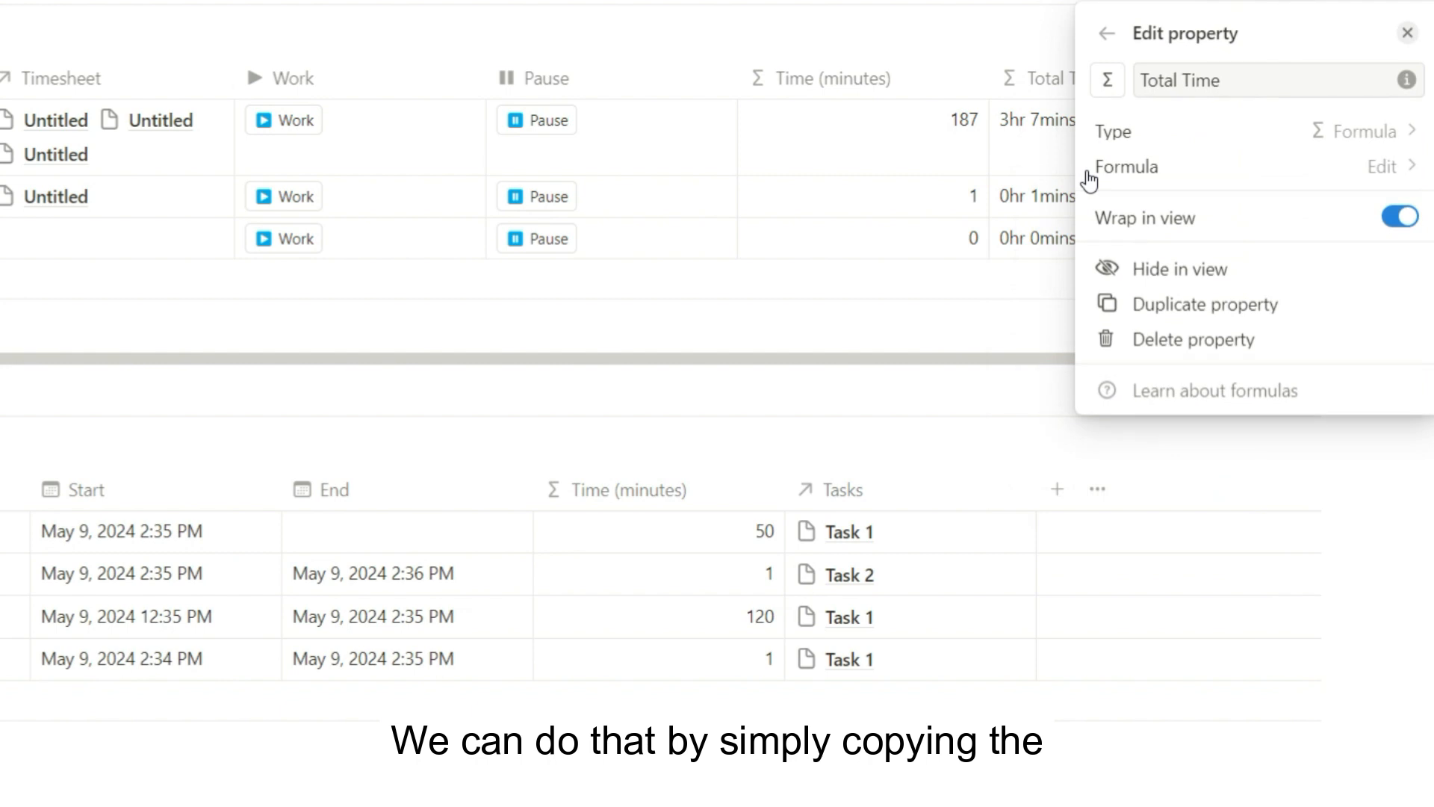
left_click(1300, 178)
left_click(1274, 249)
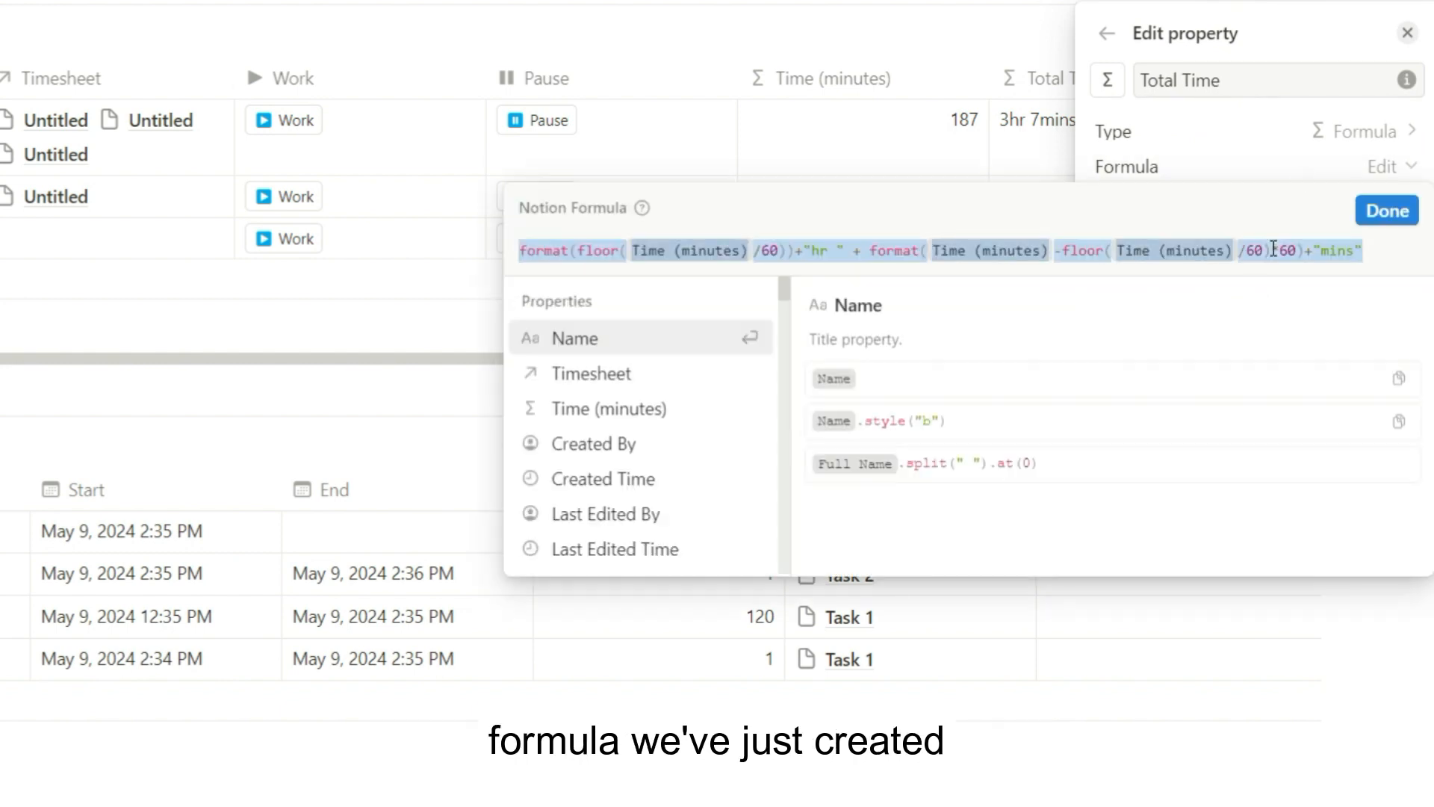
left_click(1388, 211)
left_click(942, 416)
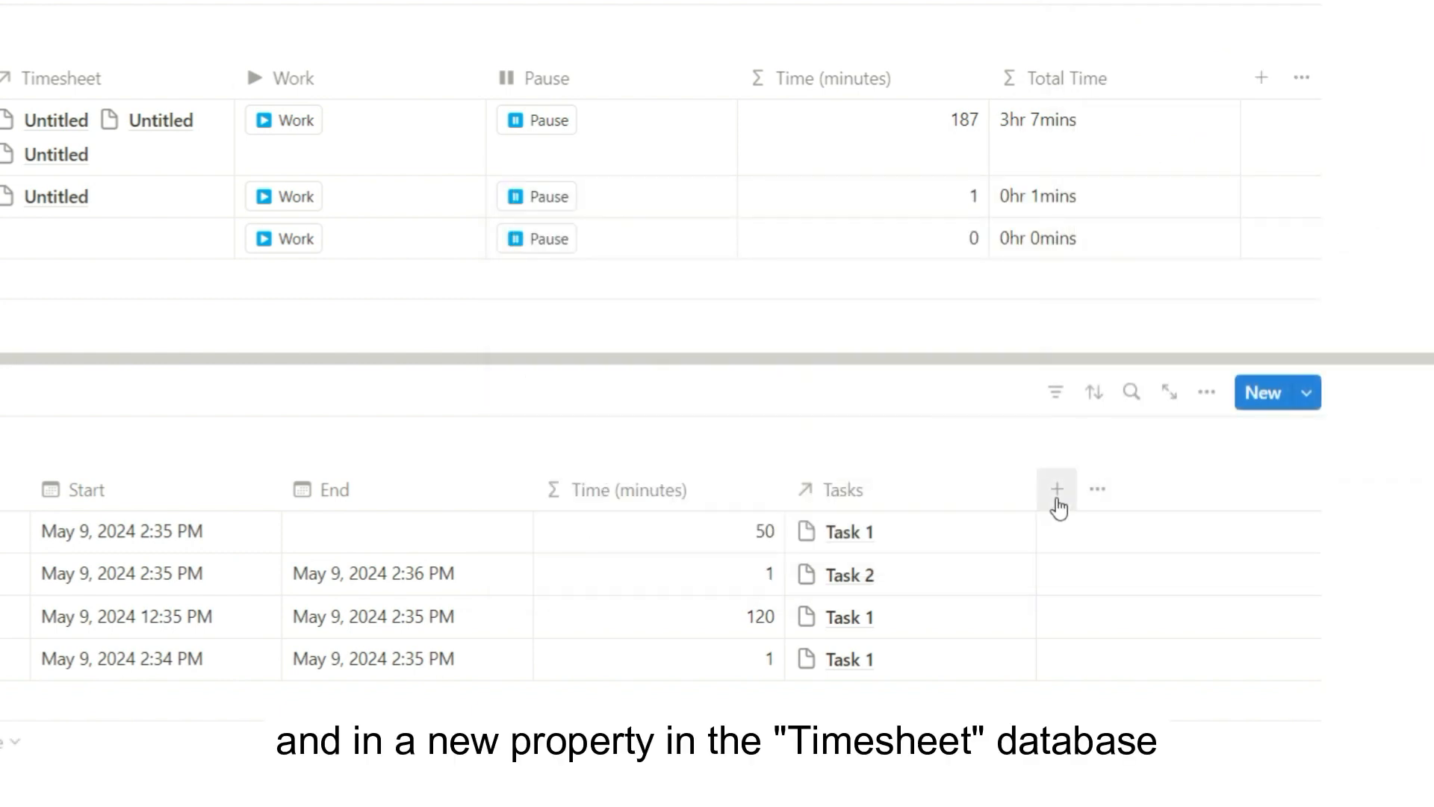
Add a formula property named Total Time to the Timesheet database, using the formula copied from Tasks, and save it
left_click(1057, 496)
type("form")
key("Return")
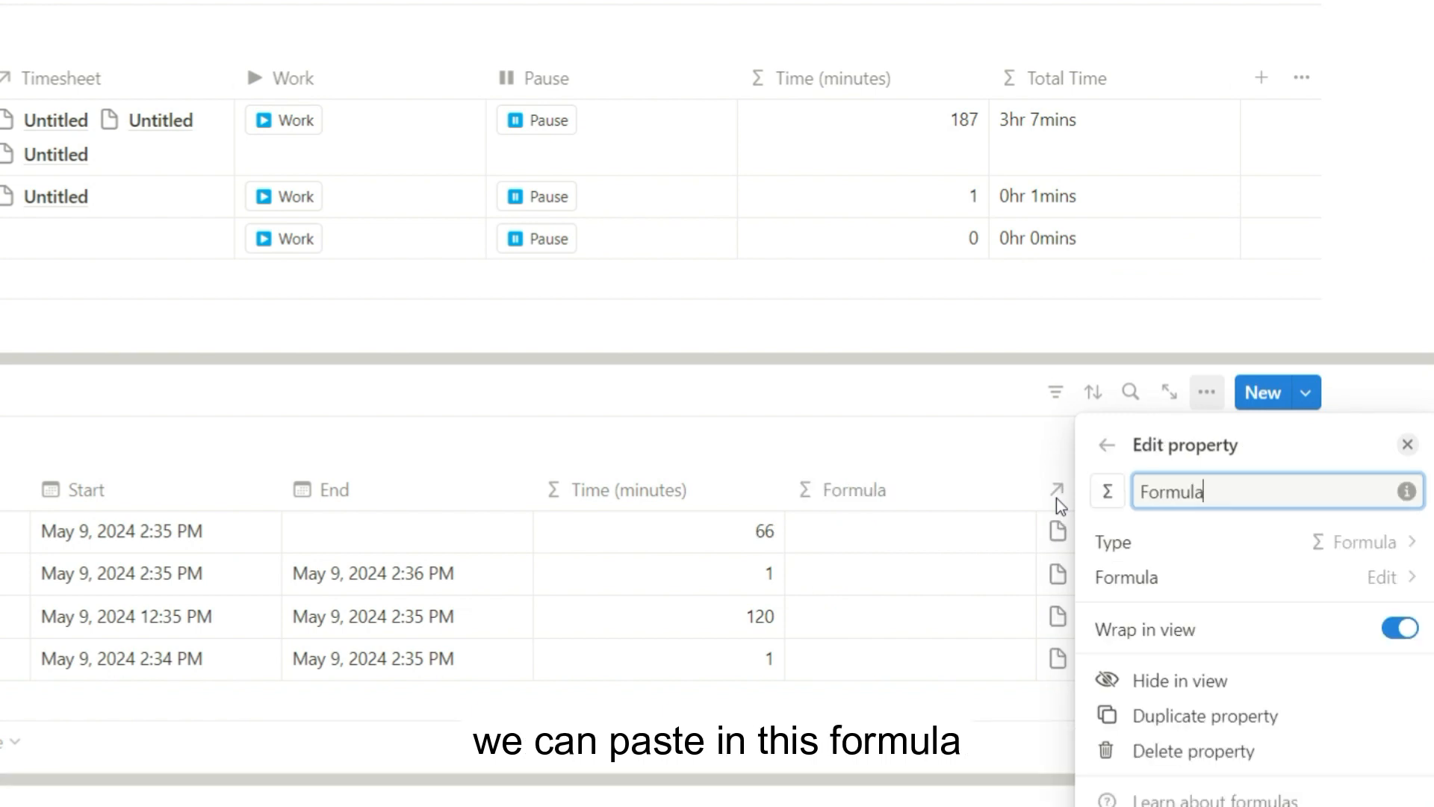
left_click(1185, 580)
type("format(floor(Time (minutes)/60))+\"hr \" + format(Time (minutes)-floor(Time (minutes)/60)*60)+\"mins\"")
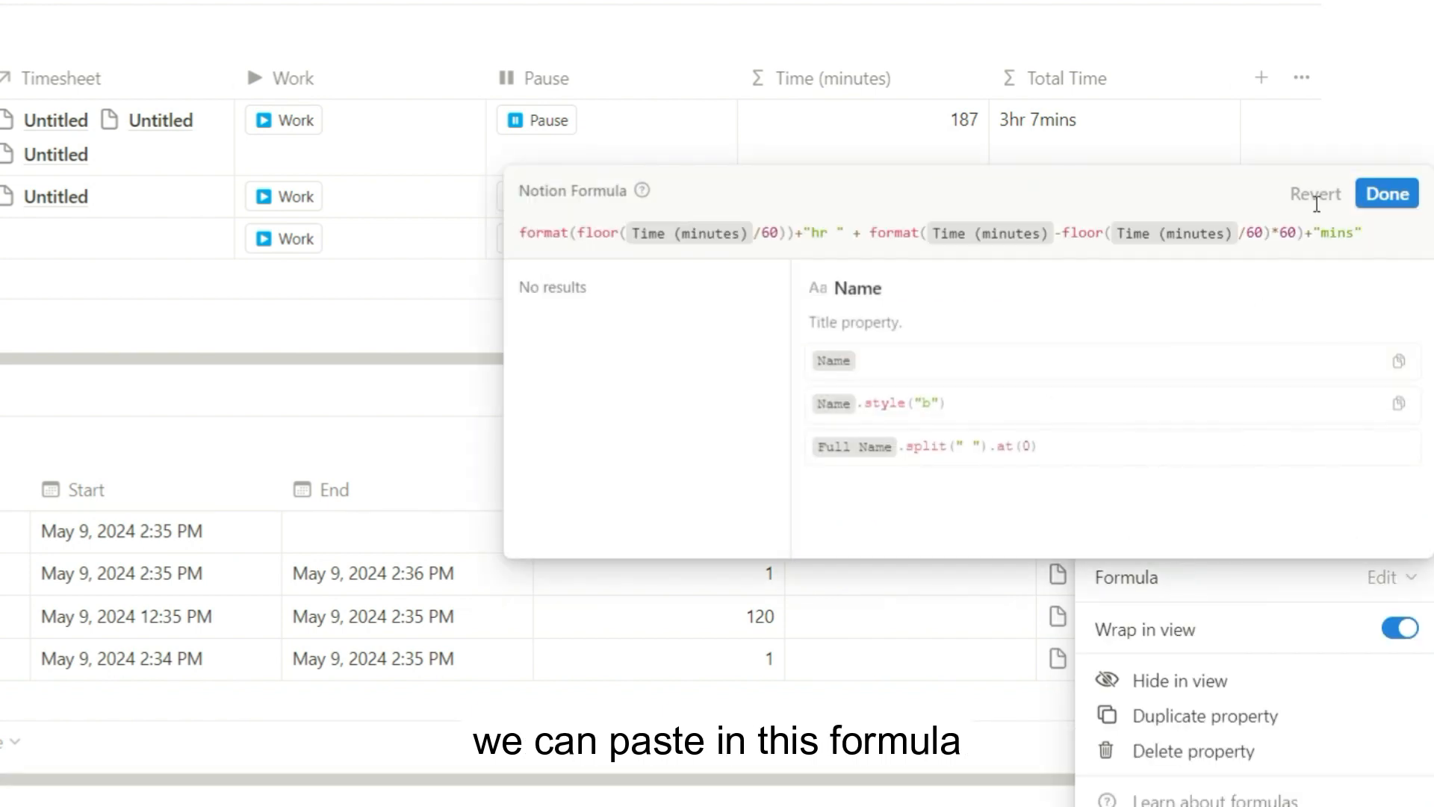
left_click(1384, 194)
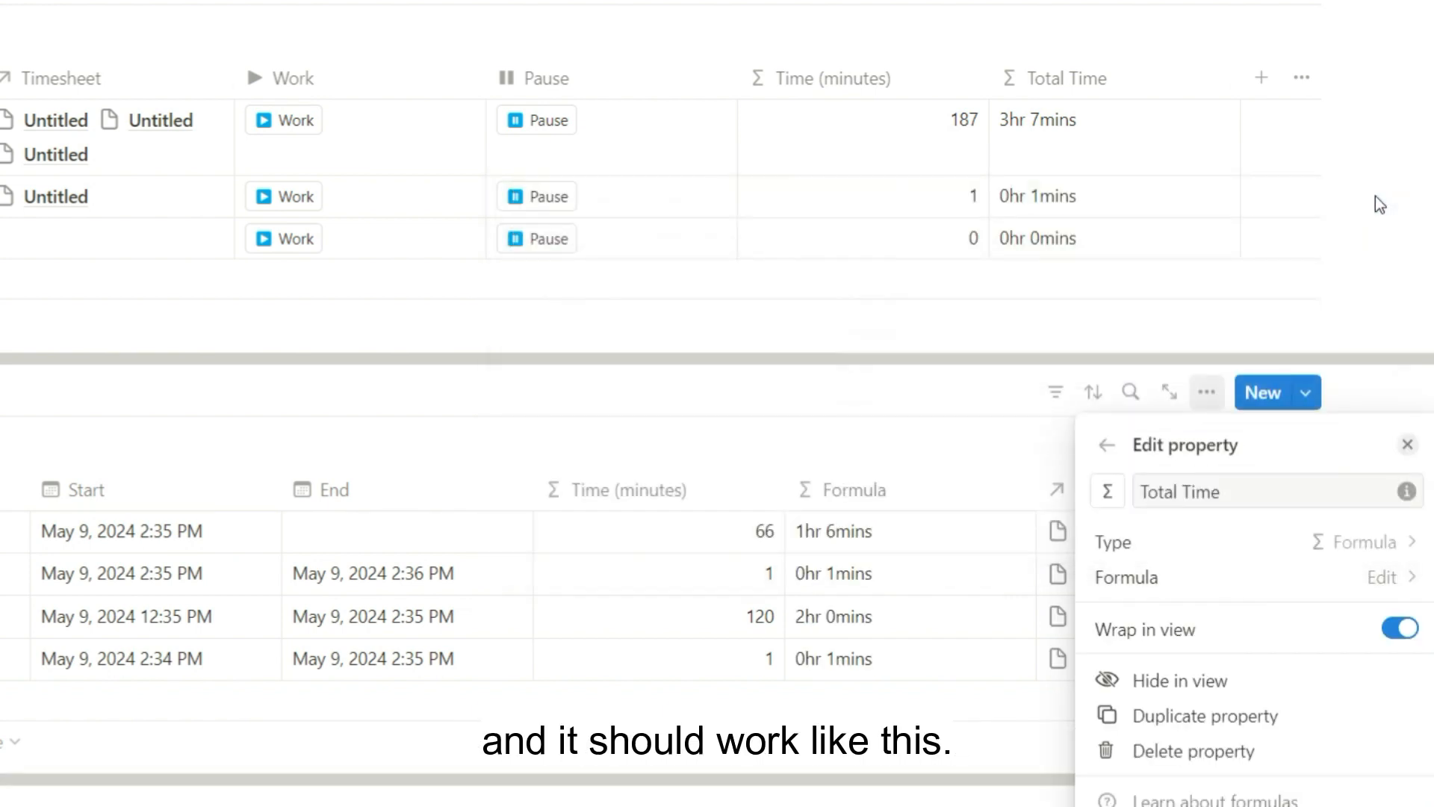
left_click(1407, 445)
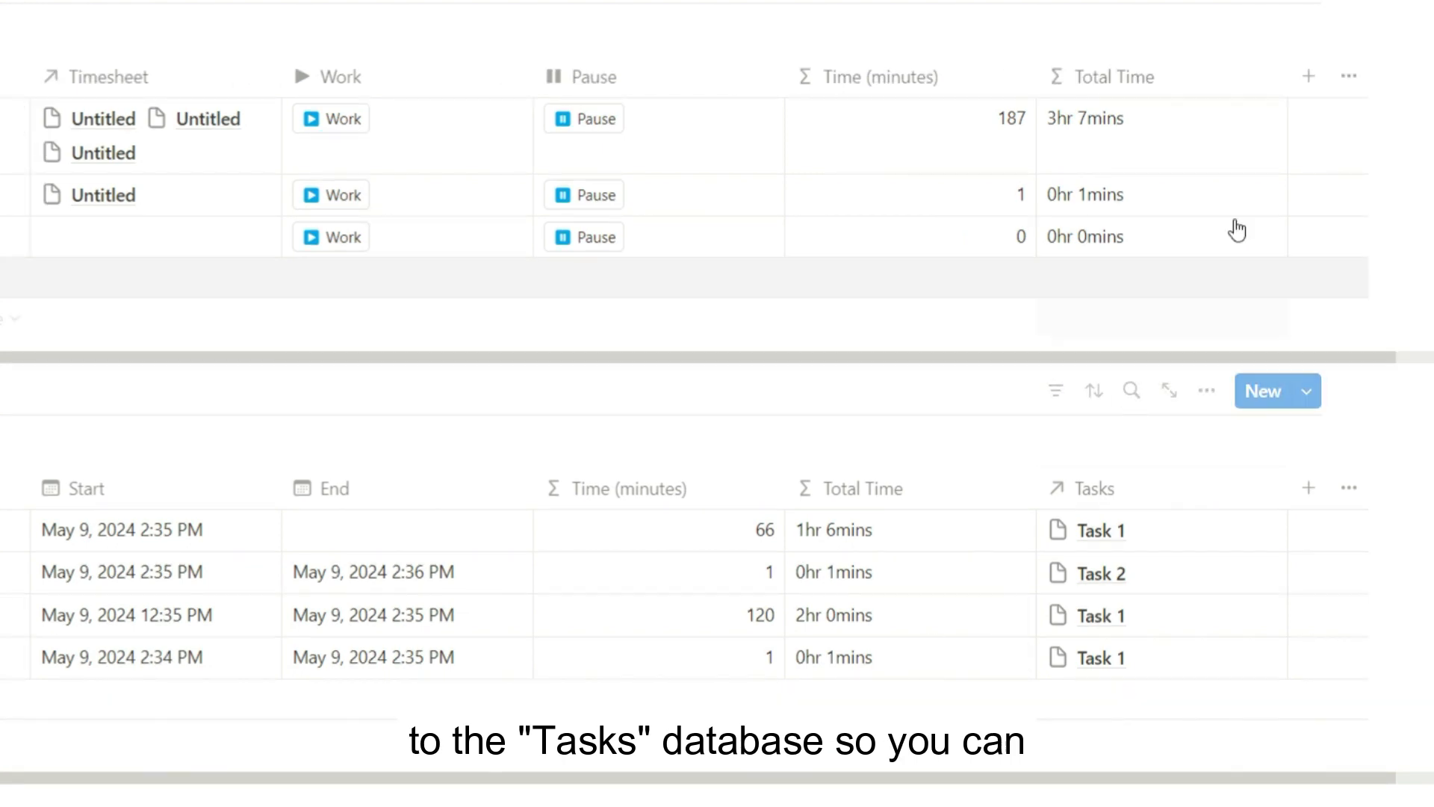
Add a date property named End Date to the Tasks database
left_click(1311, 84)
type("d Dat")
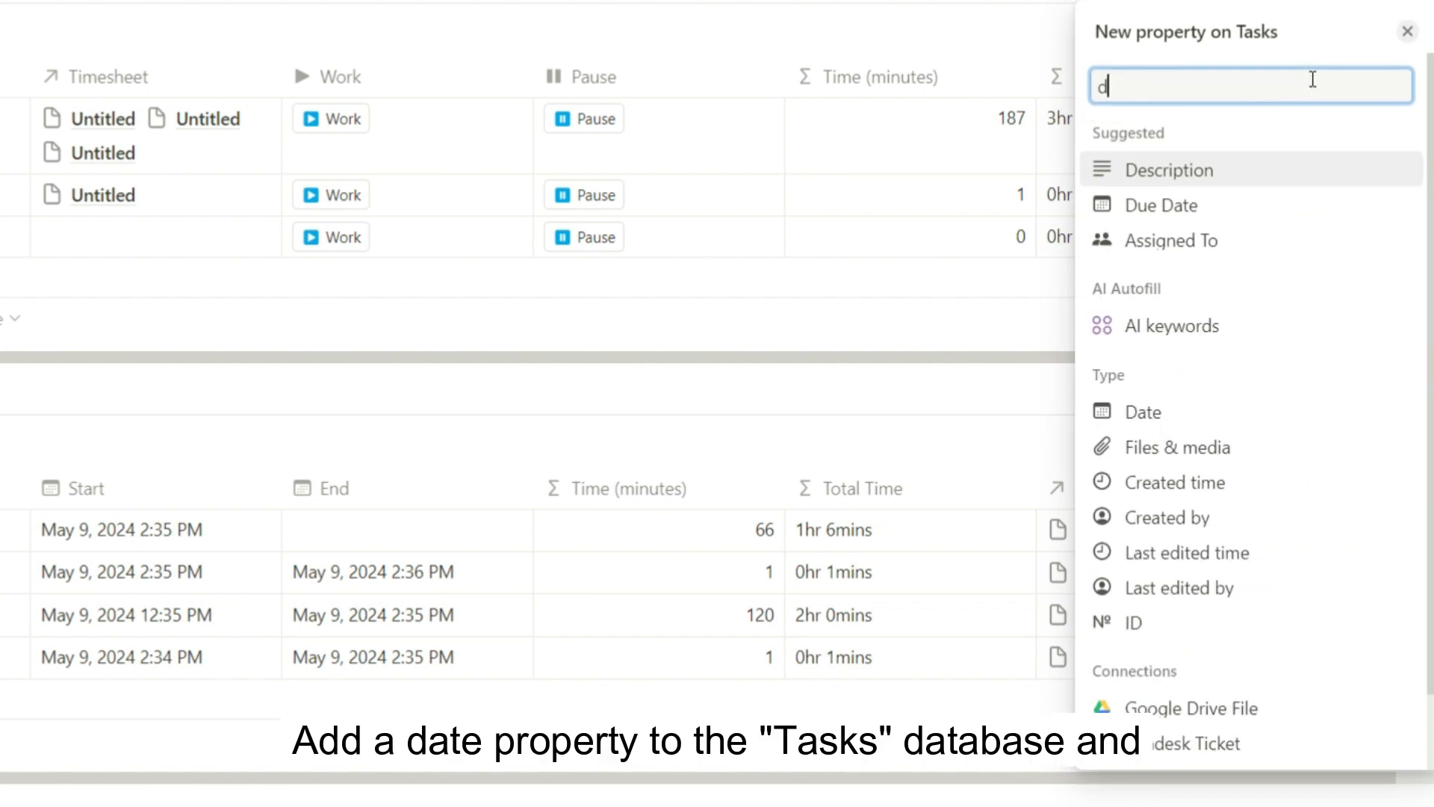
type("e")
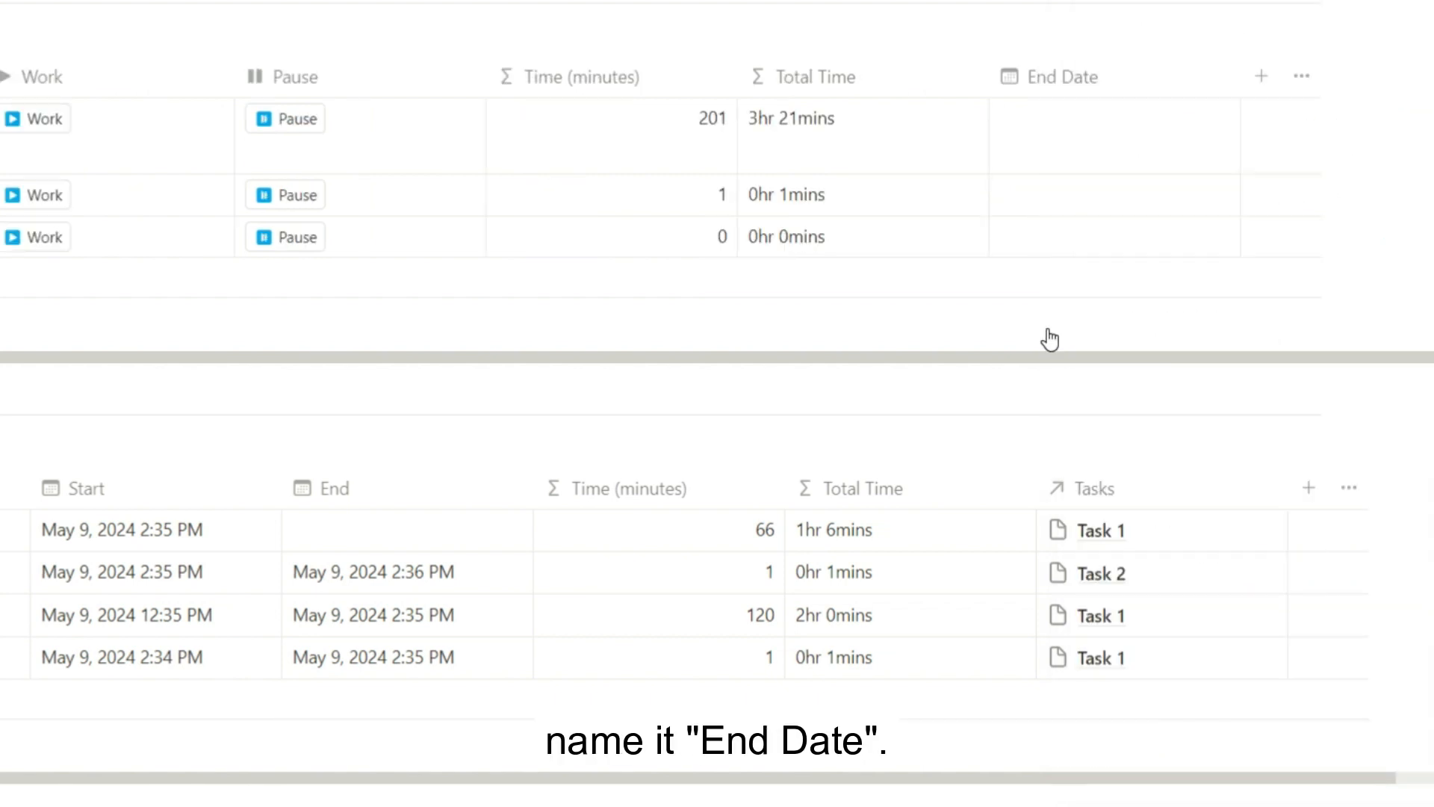
Add a button property named Completed to the Tasks database and give it the checked-box icon
left_click(1261, 78)
type("butt")
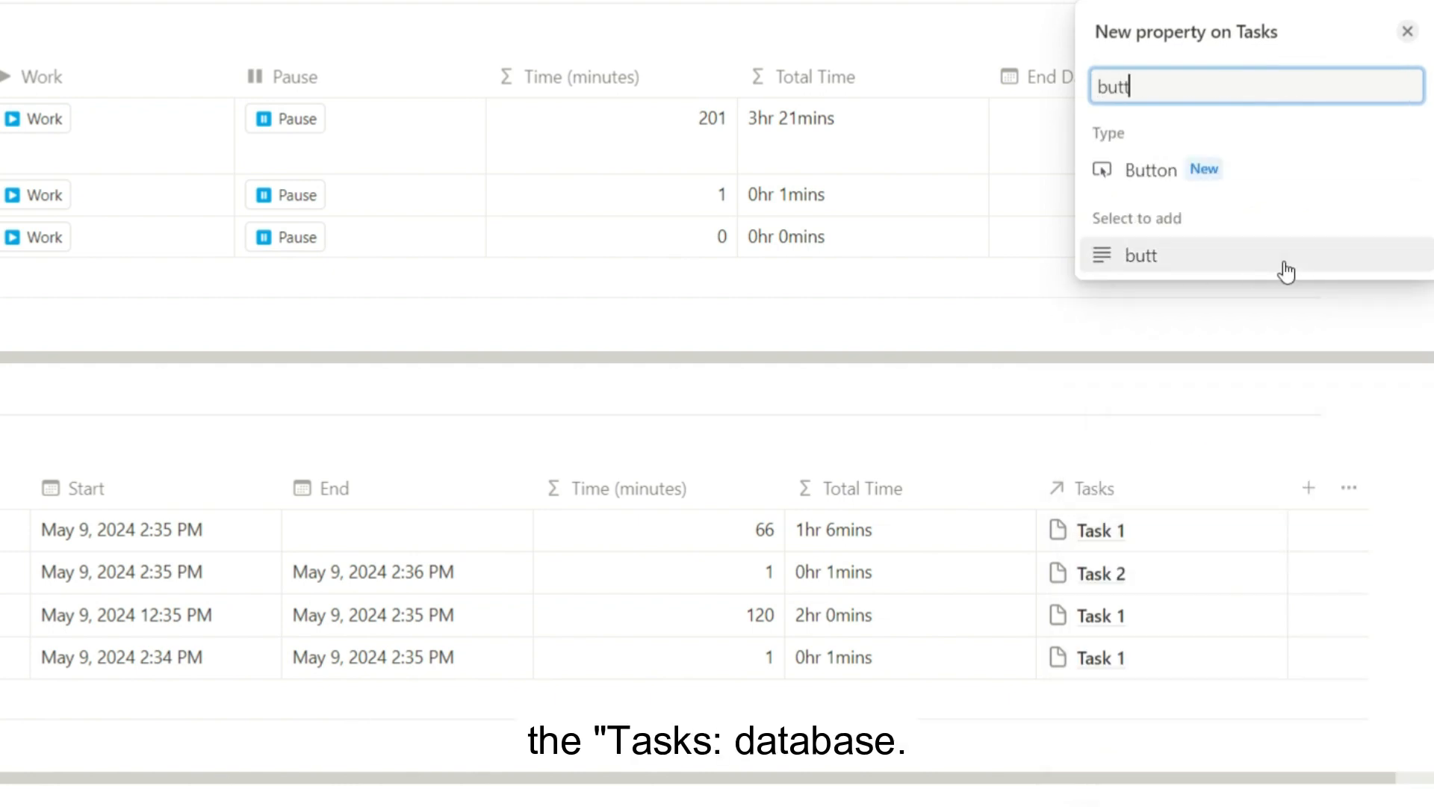
left_click(1279, 172)
type("Completed")
left_click(1110, 82)
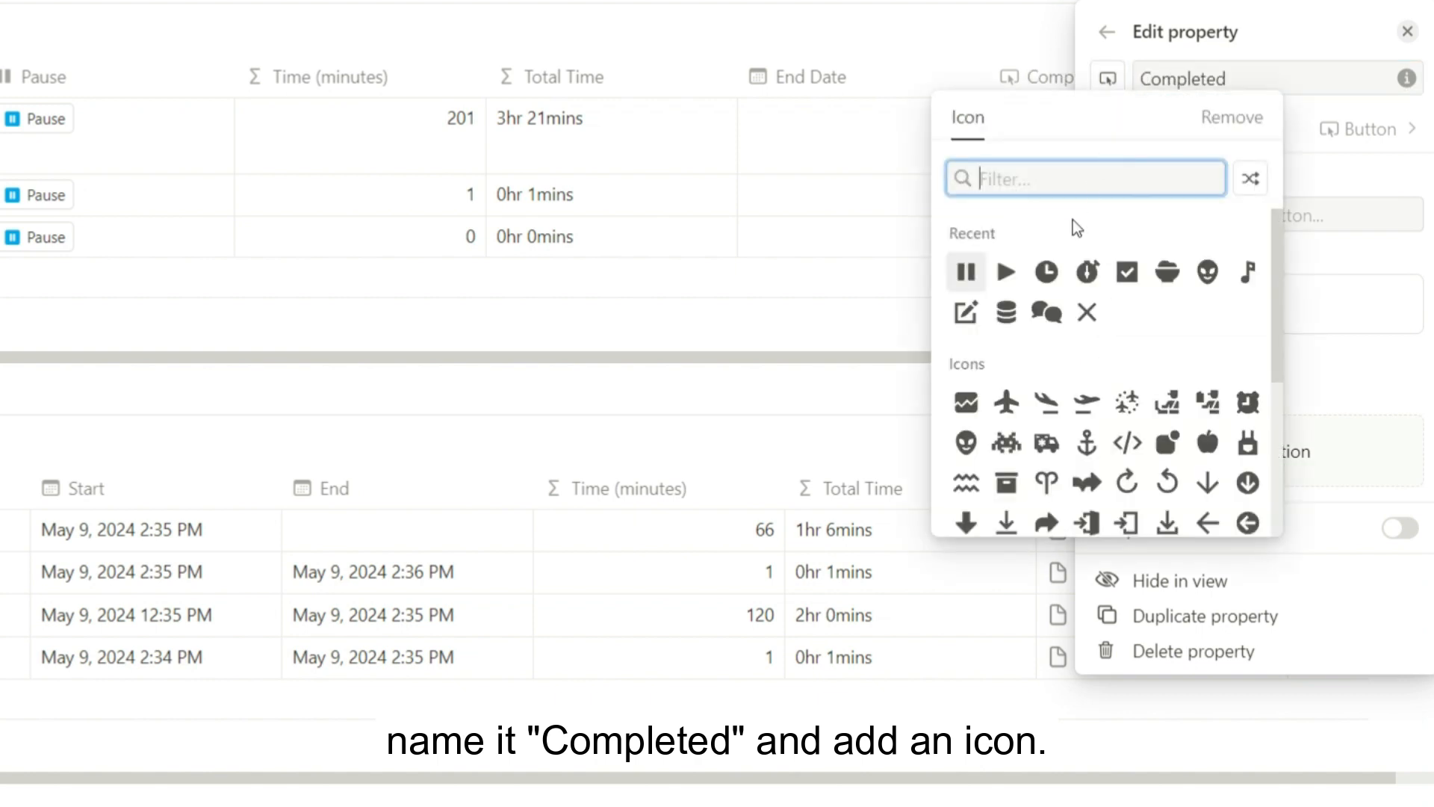
left_click(1127, 271)
Label the Completed button "✅ Completed" and add an Edit pages action that targets This page
left_click(1173, 217)
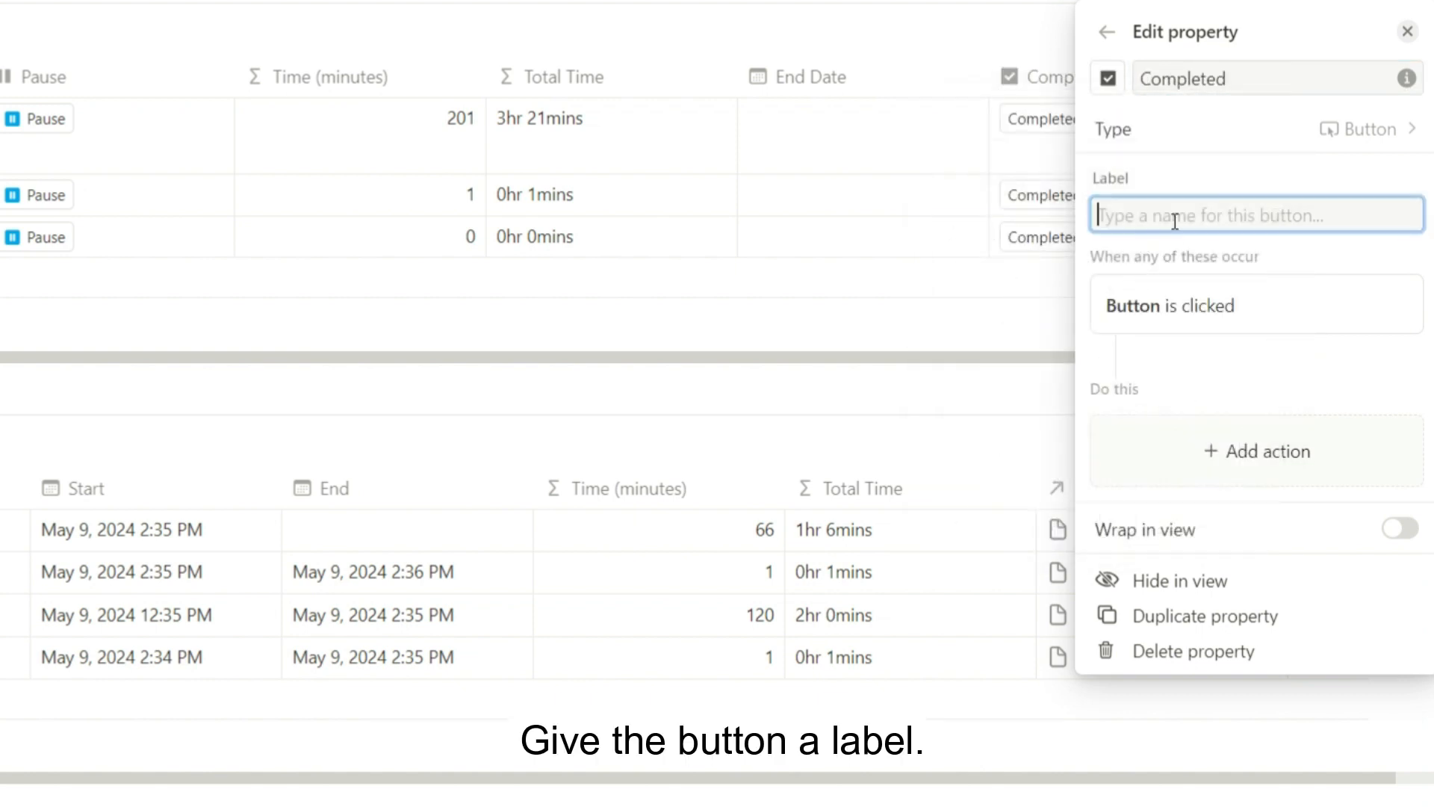
type("✅ Completed")
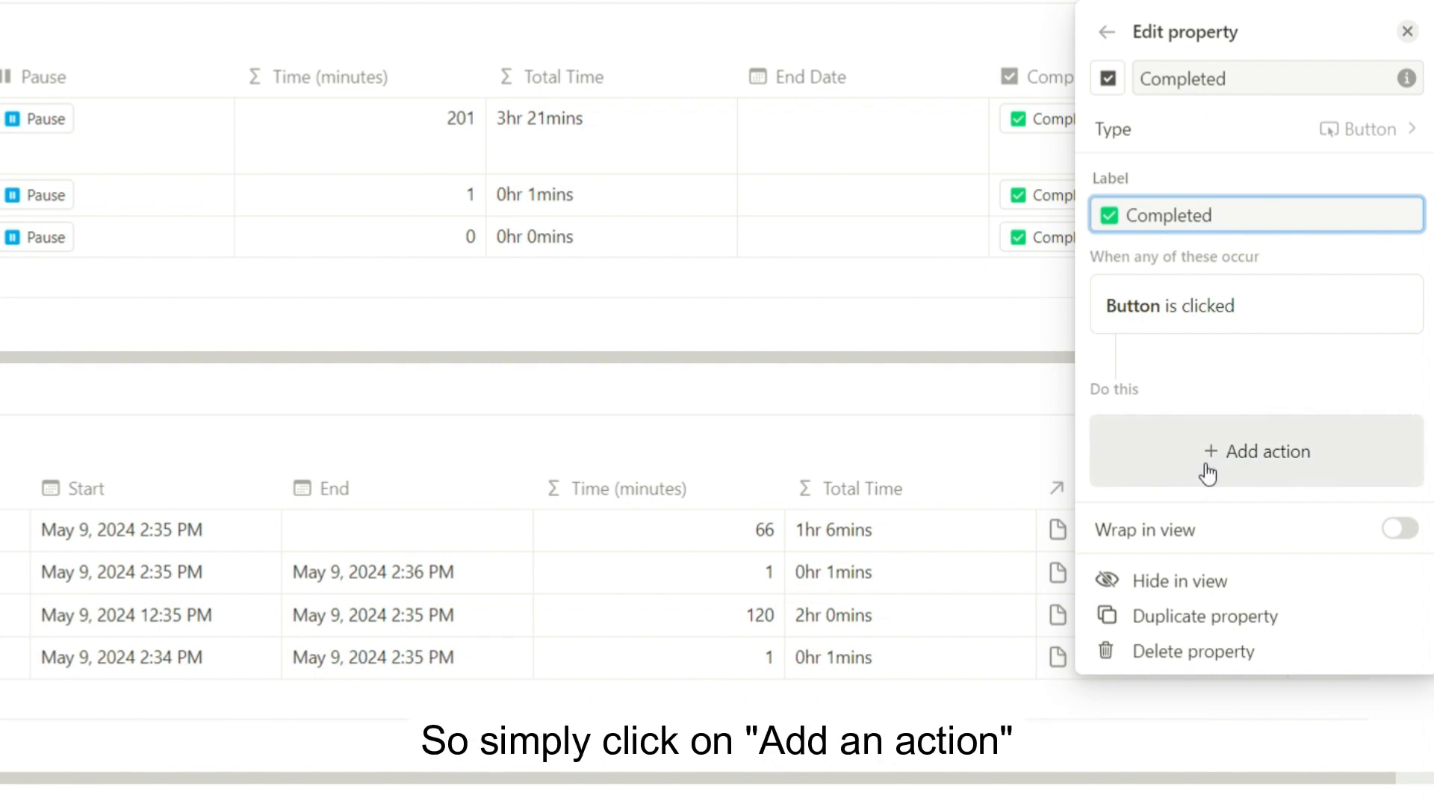
left_click(1207, 467)
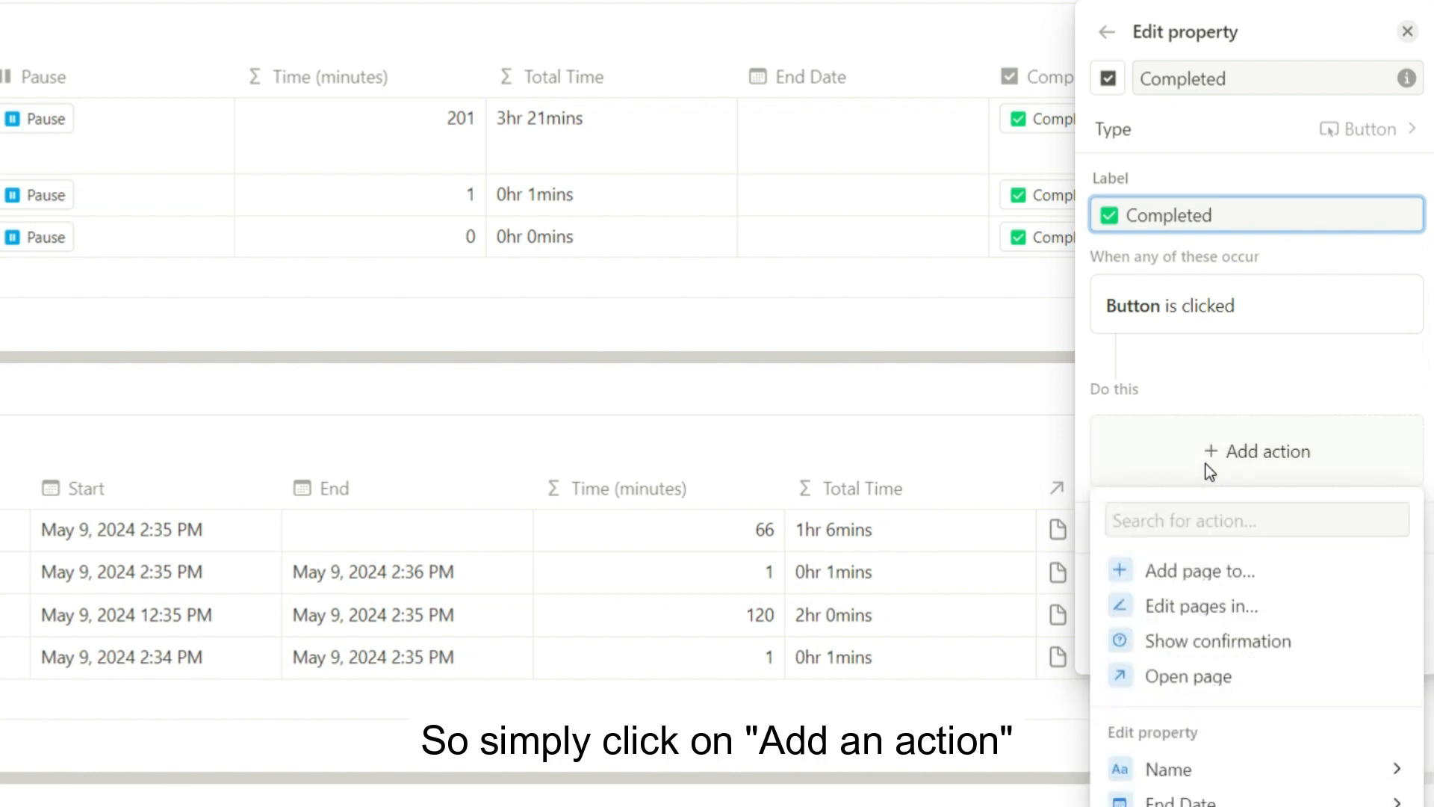
left_click(1205, 607)
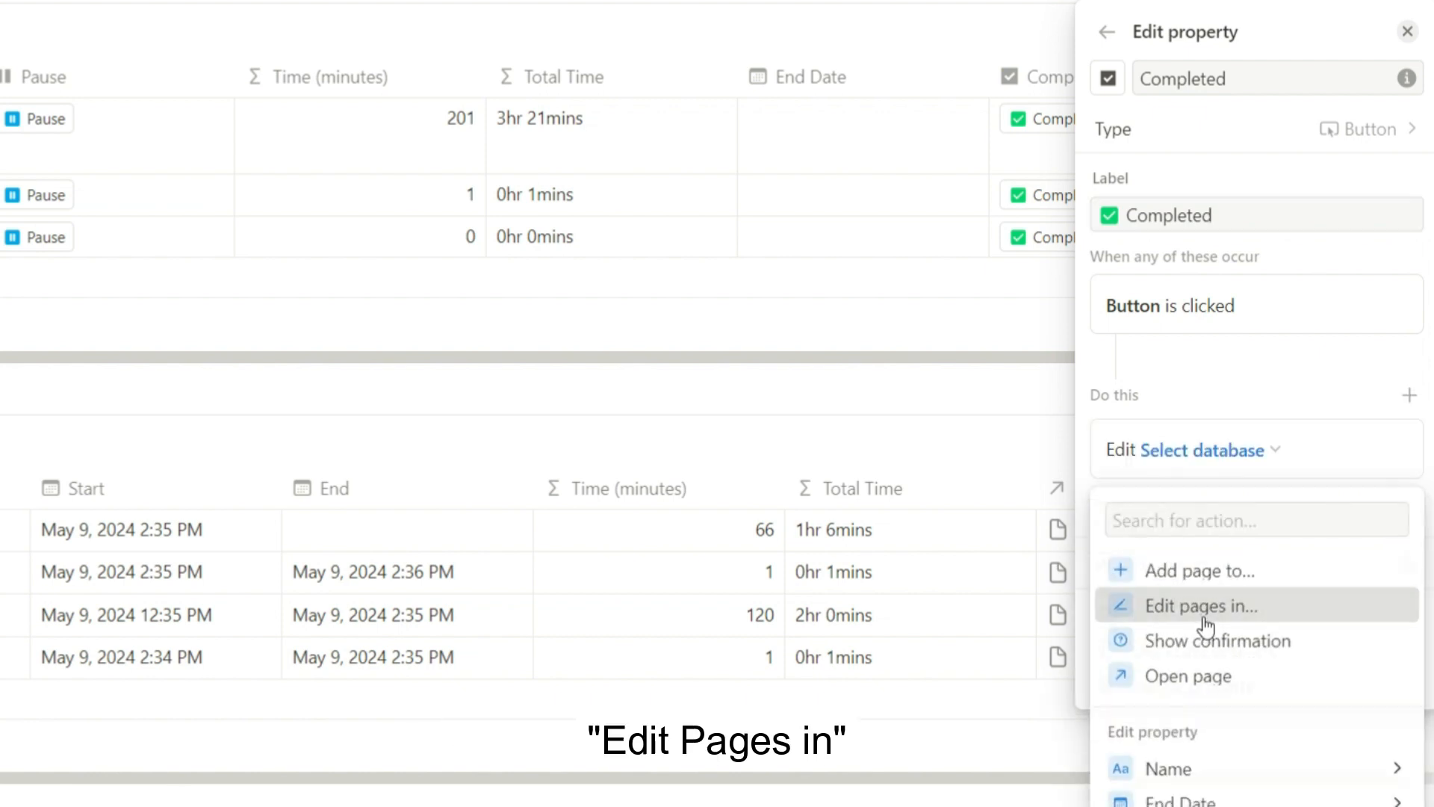
left_click(1223, 455)
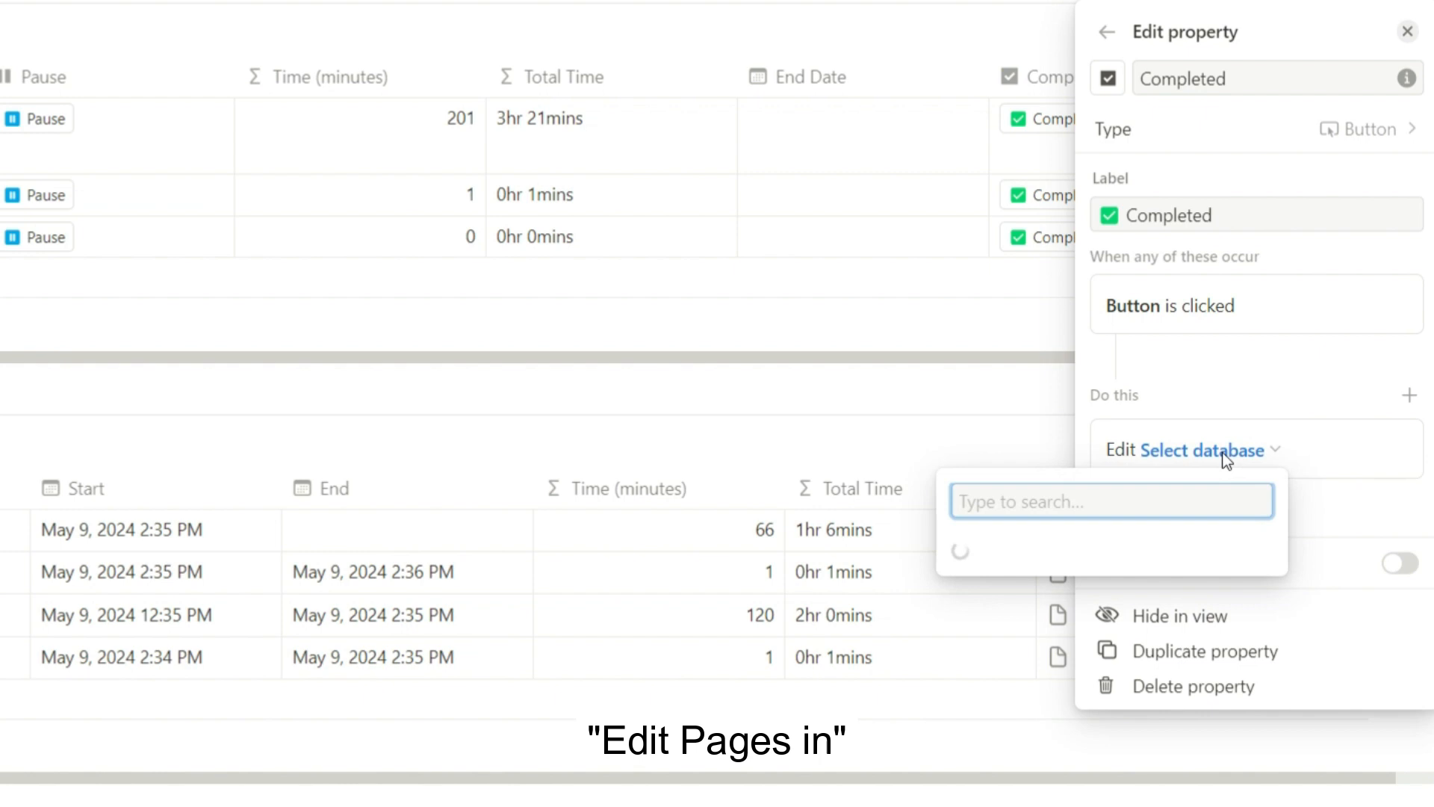
left_click(1051, 596)
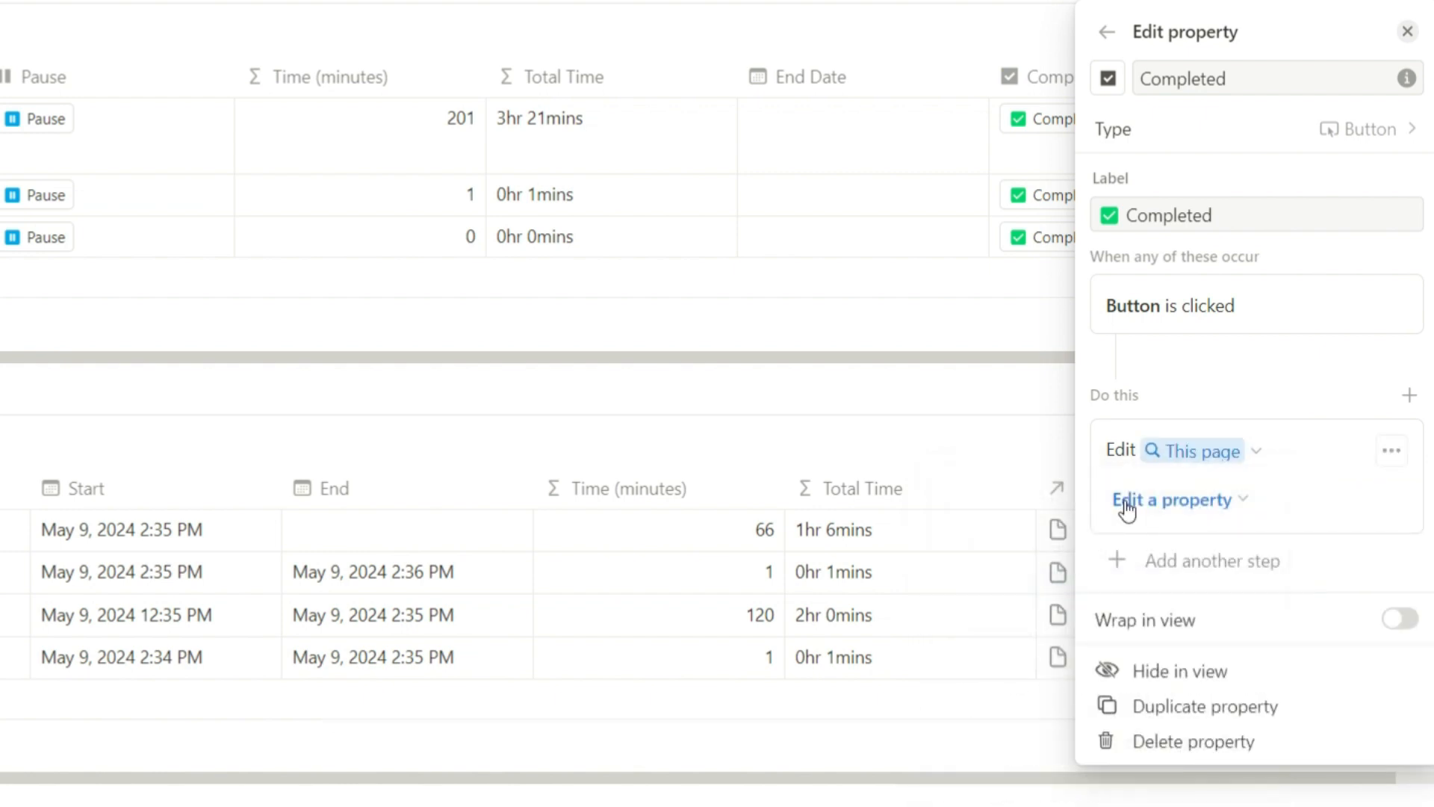
Make the Completed button's action set the End Date property to Today, then close the property settings
left_click(1163, 508)
left_click(1084, 641)
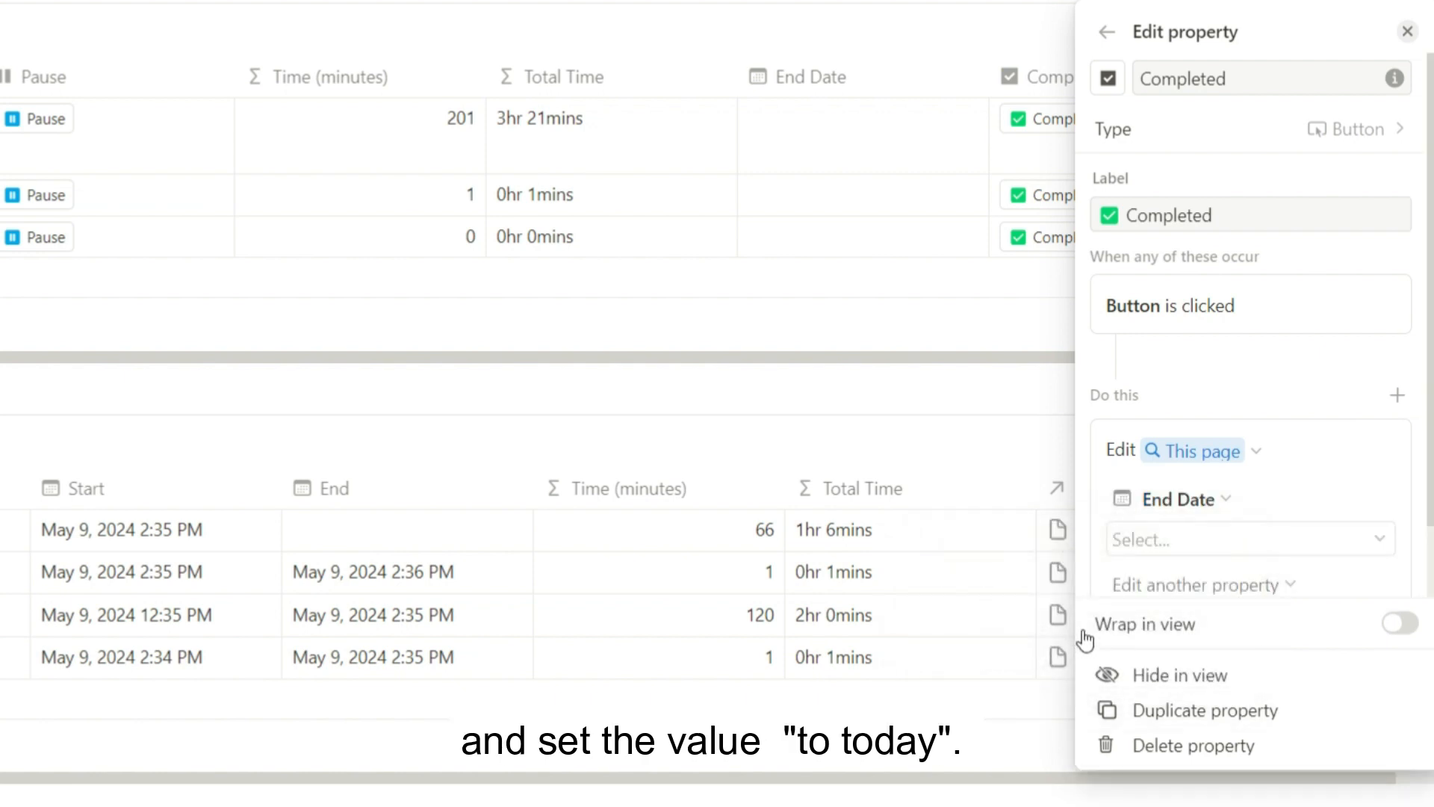
left_click(1208, 538)
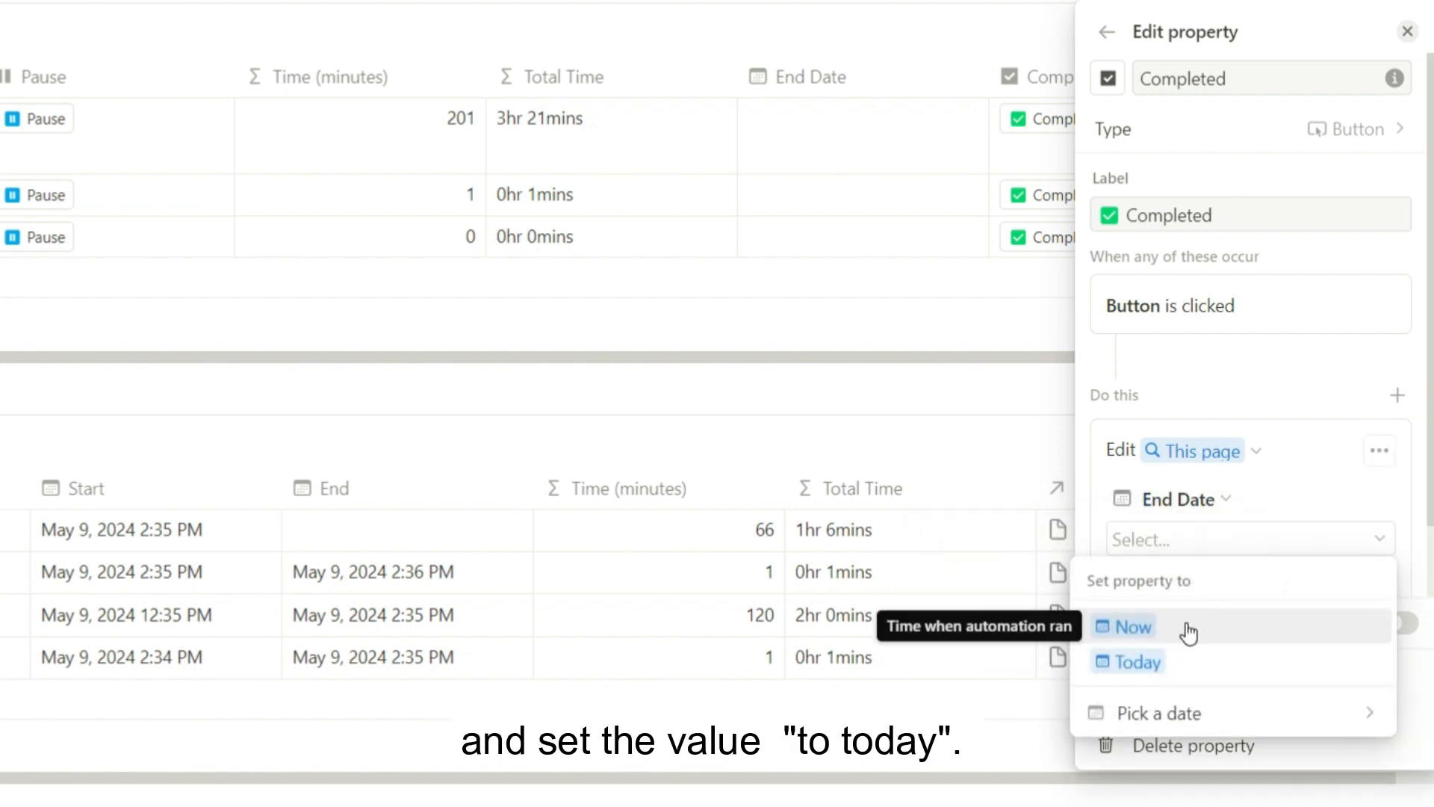
left_click(1189, 662)
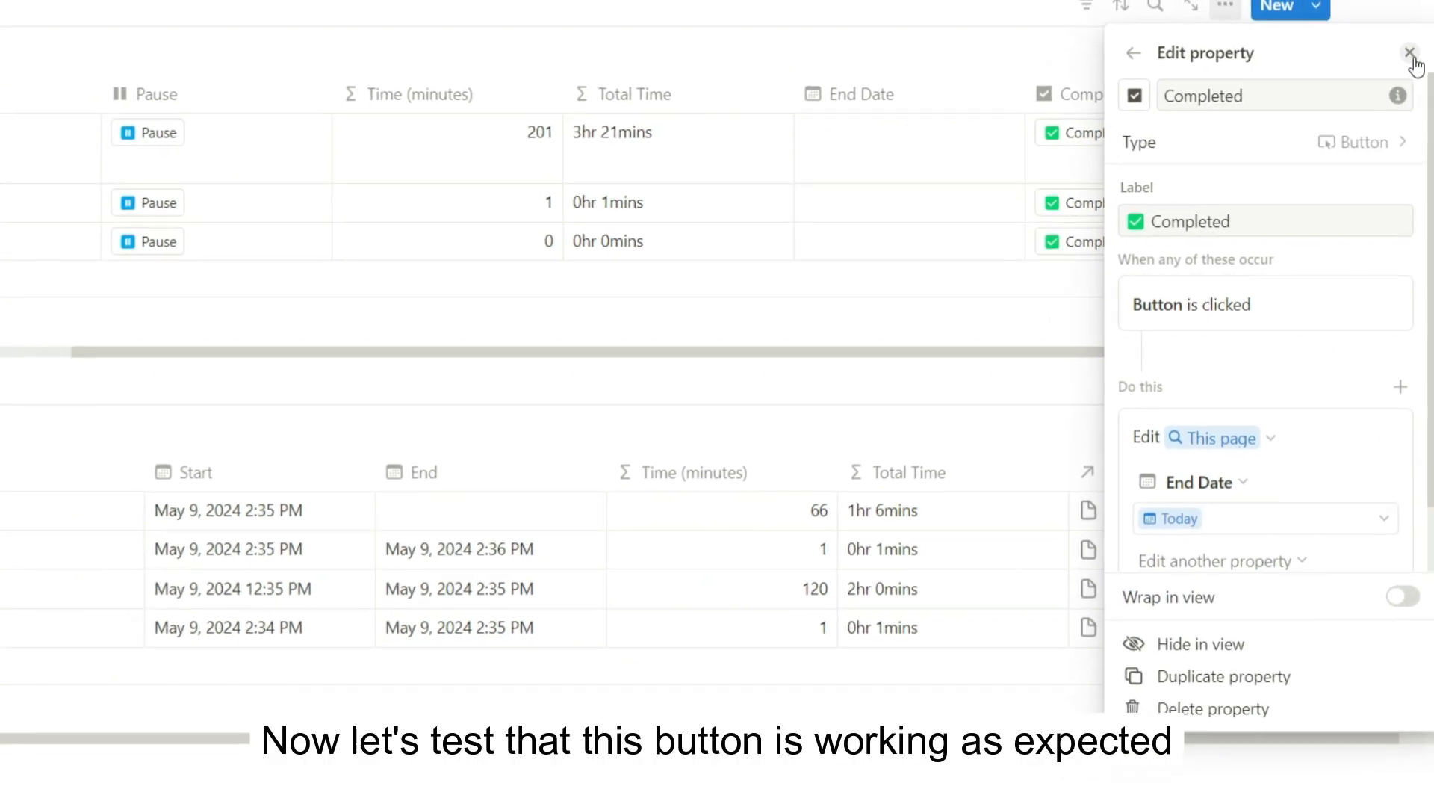
left_click(1409, 52)
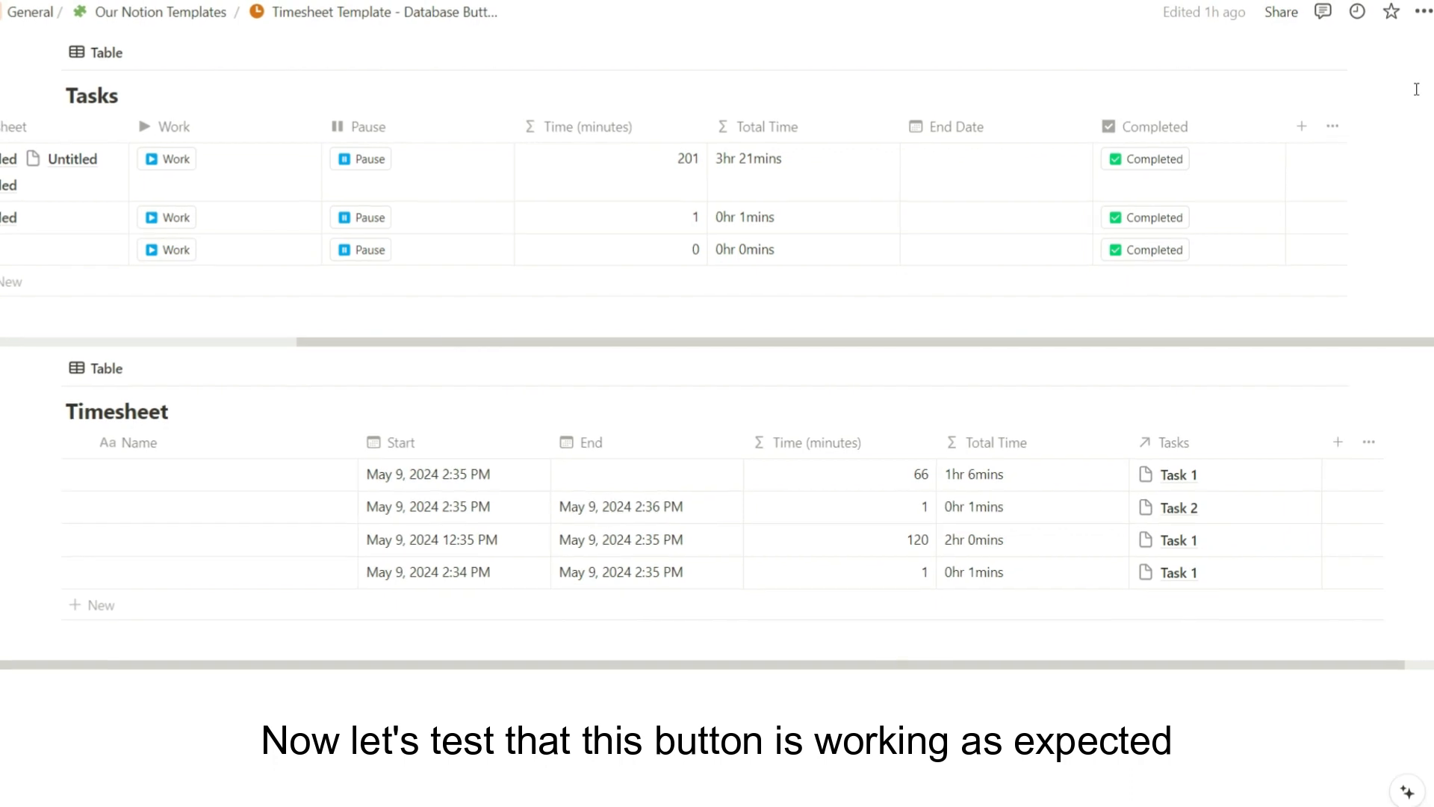
Test the Completed button on Task 1 in the Tasks database
scroll(1013, 317, "left", 3)
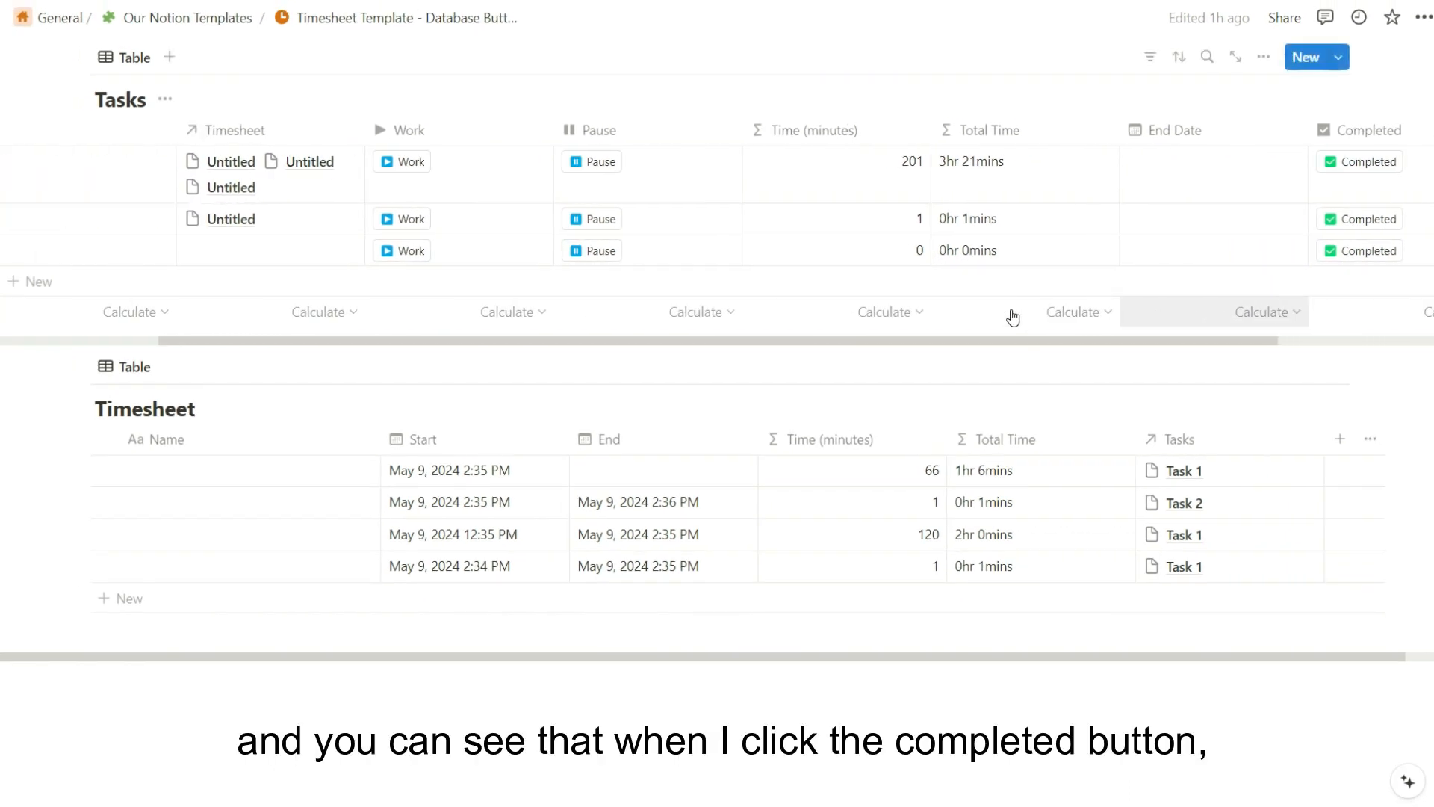
scroll(1013, 317, "right", 3)
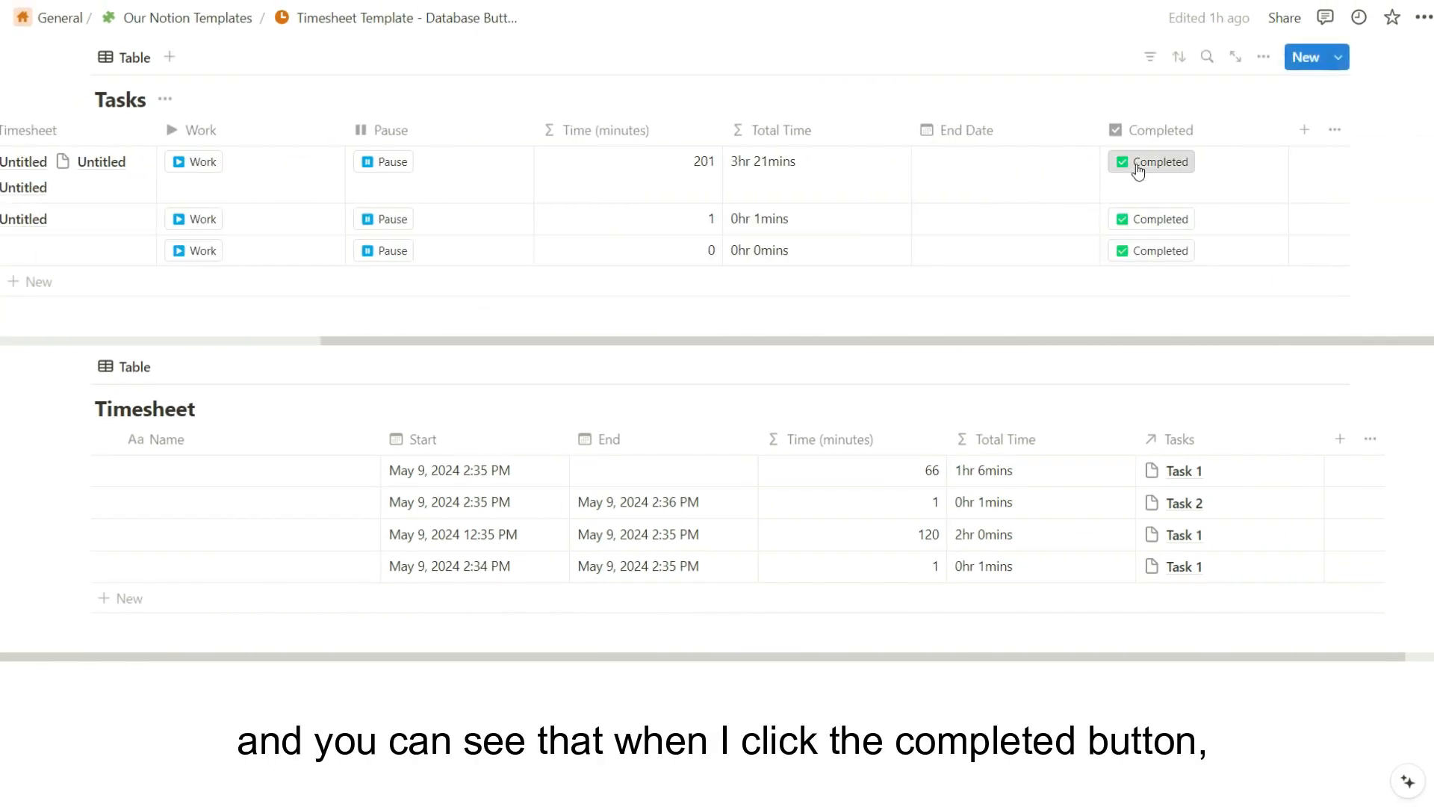
left_click(1137, 166)
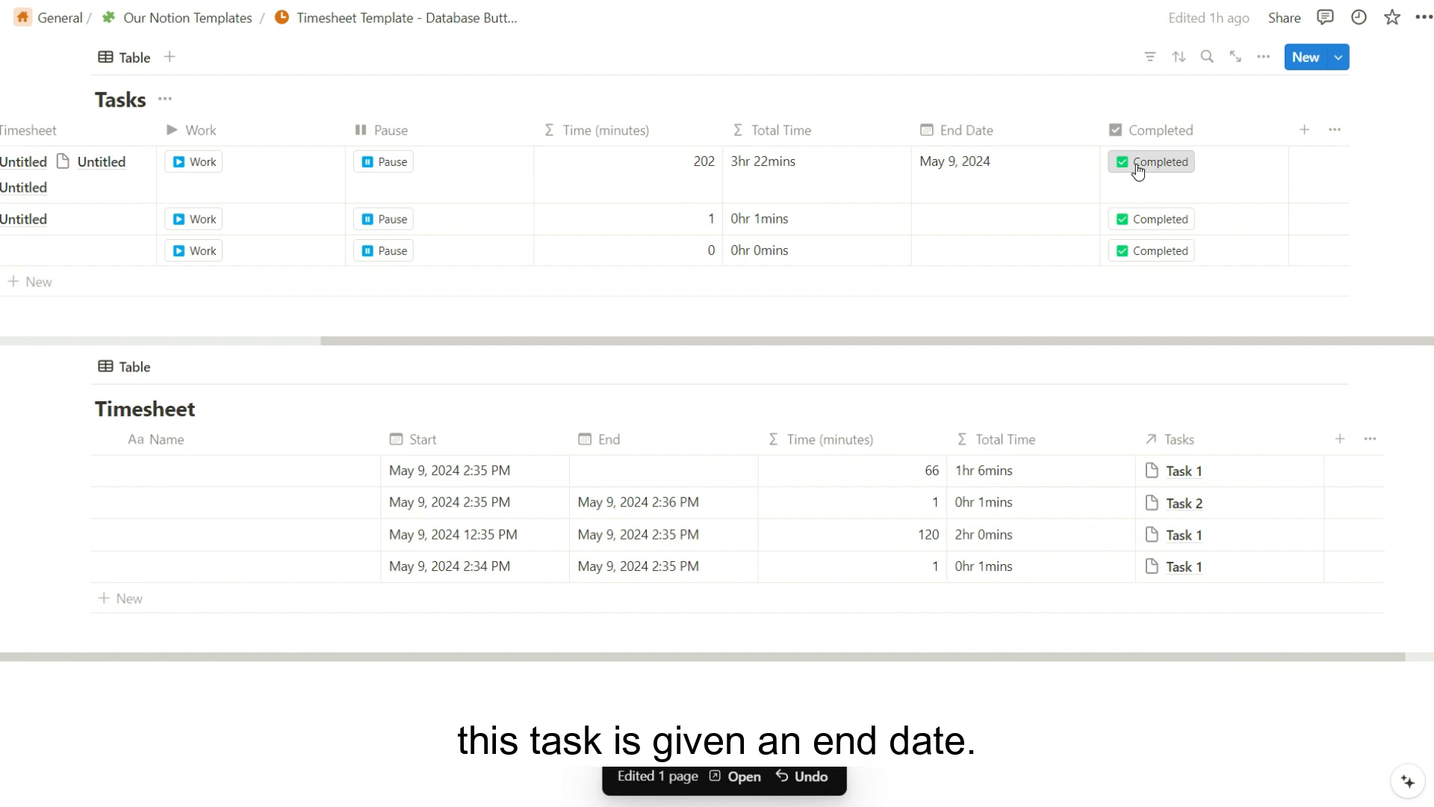
scroll(1137, 170, "left", 5)
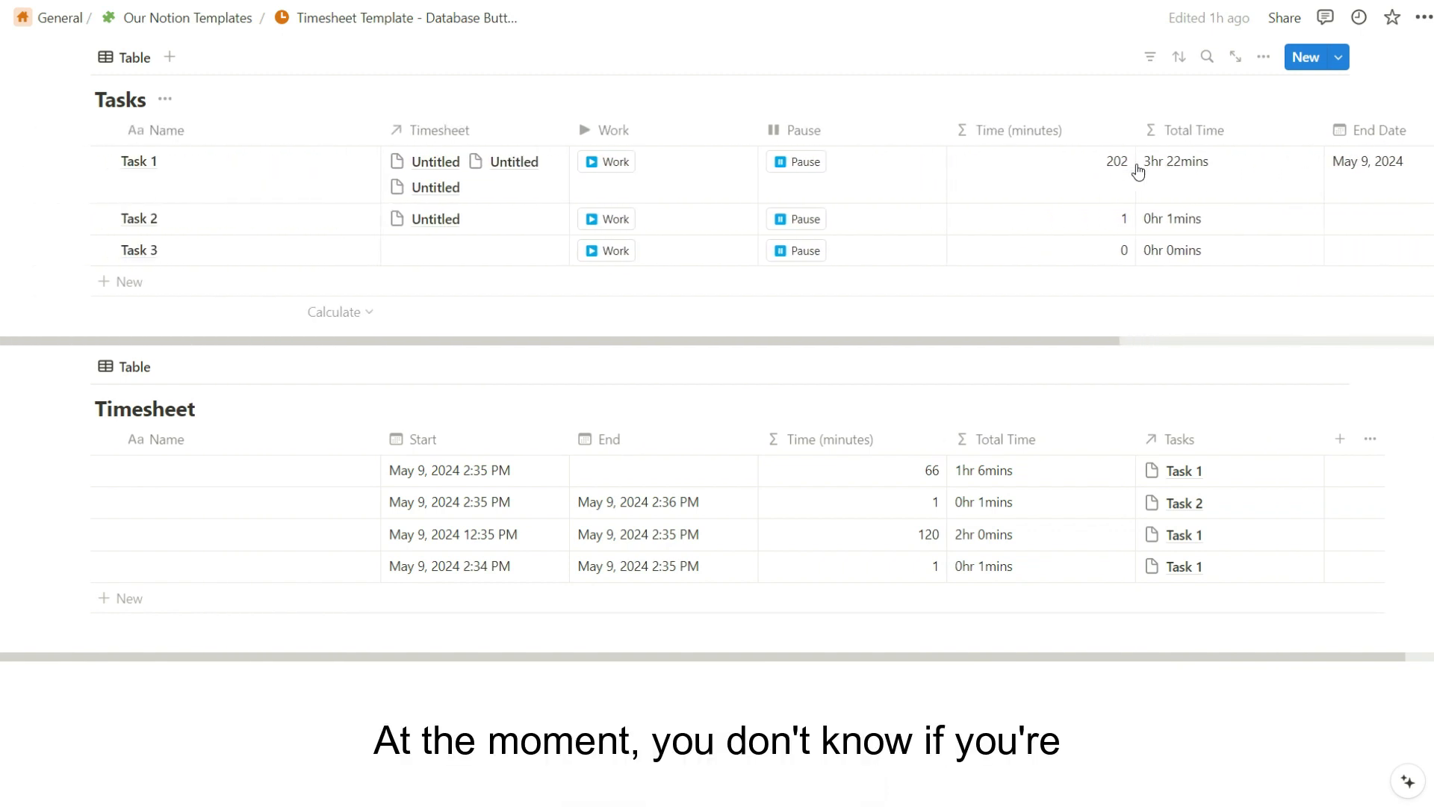
scroll(1137, 170, "right", 5)
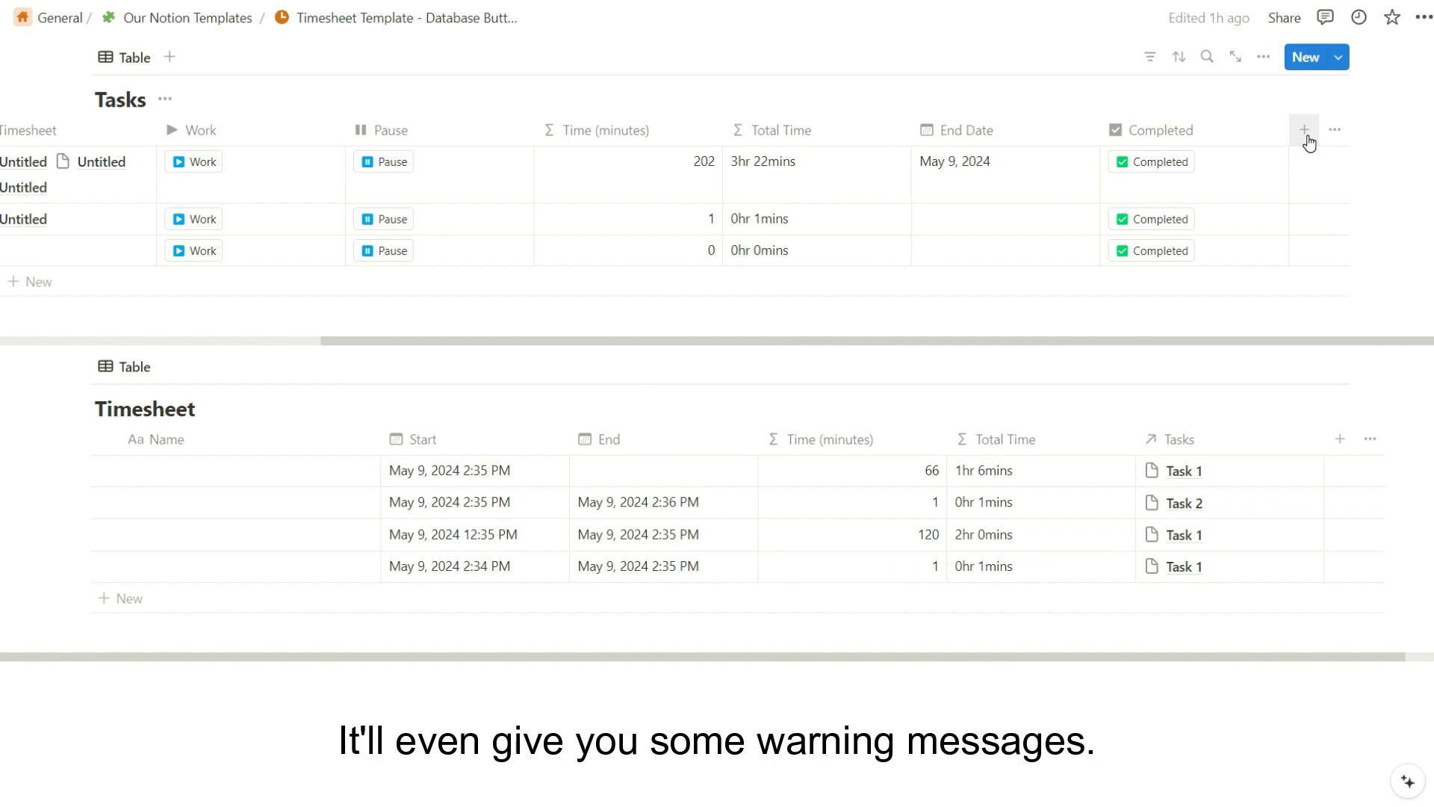
left_click(1305, 132)
type("form")
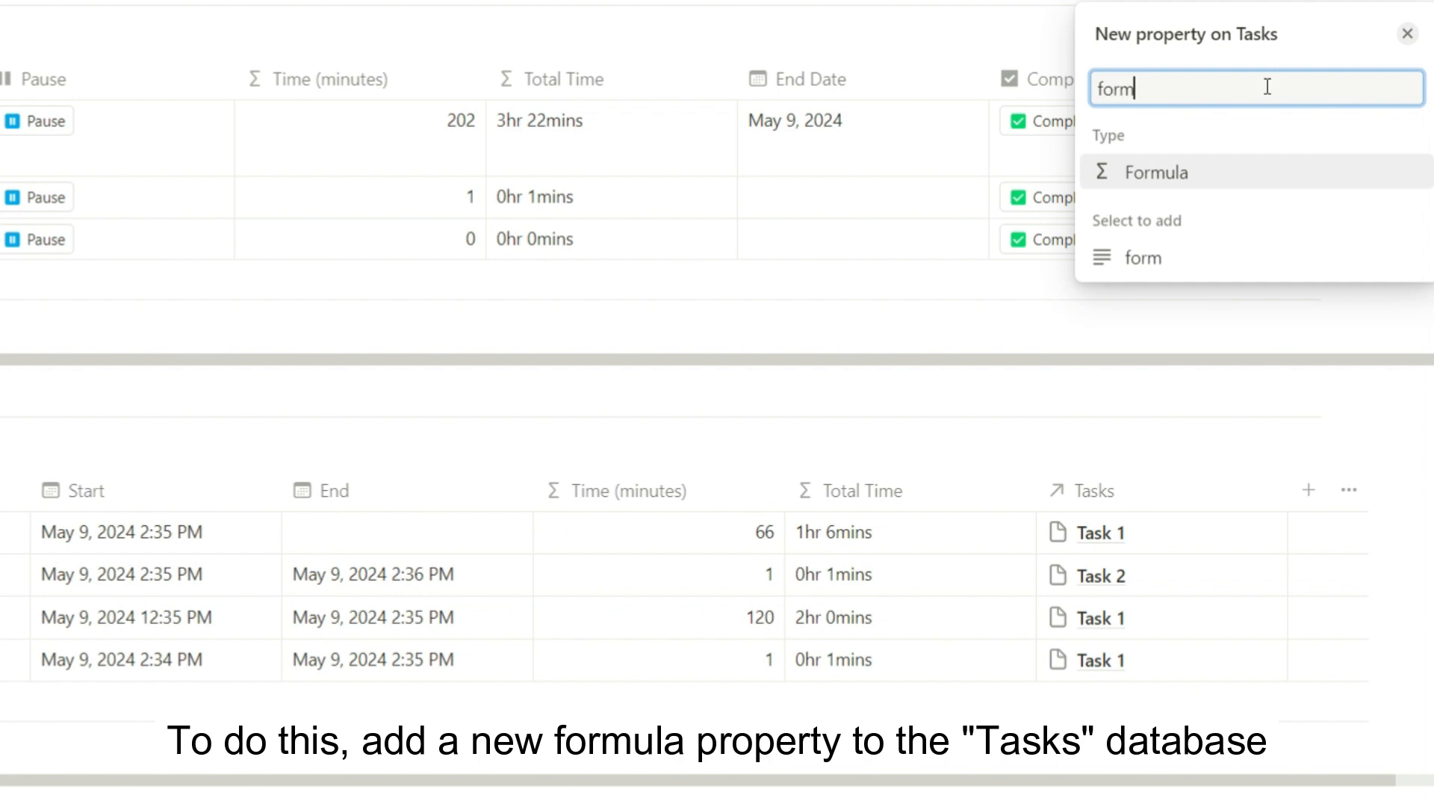
key("Return")
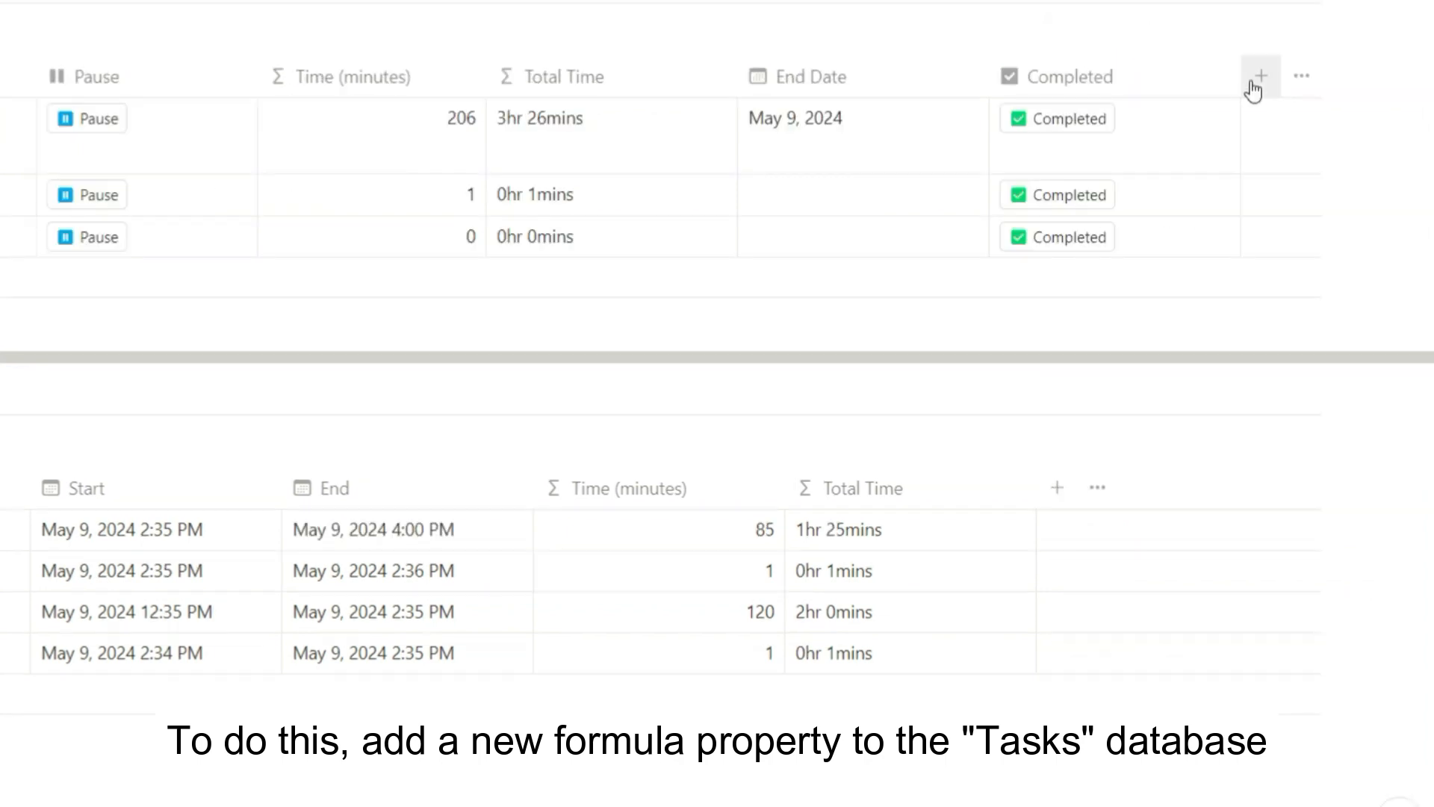
Add a formula property named Timesheet Status to the Tasks database
left_click(1255, 79)
type("form")
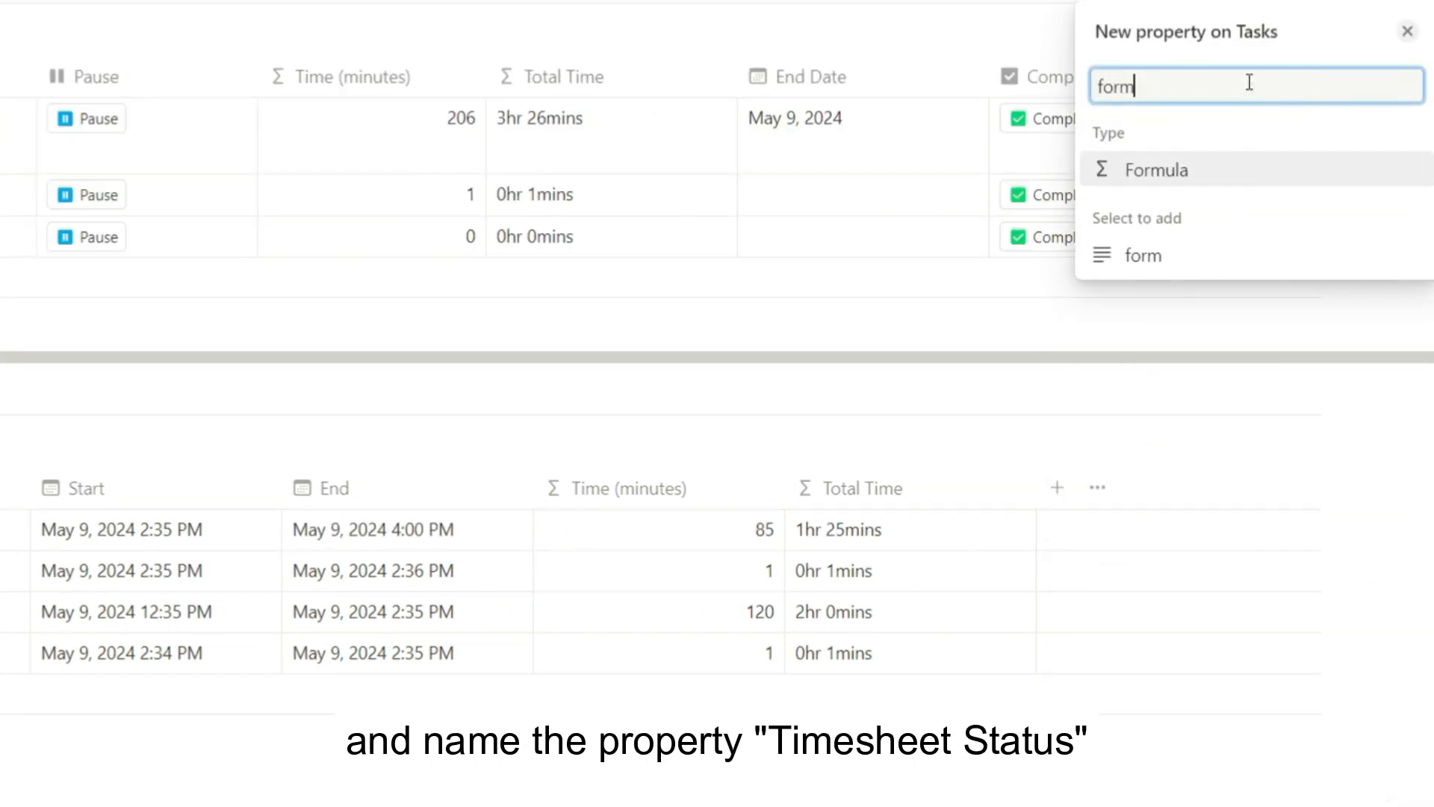
key("Return")
type("Timesheet Status")
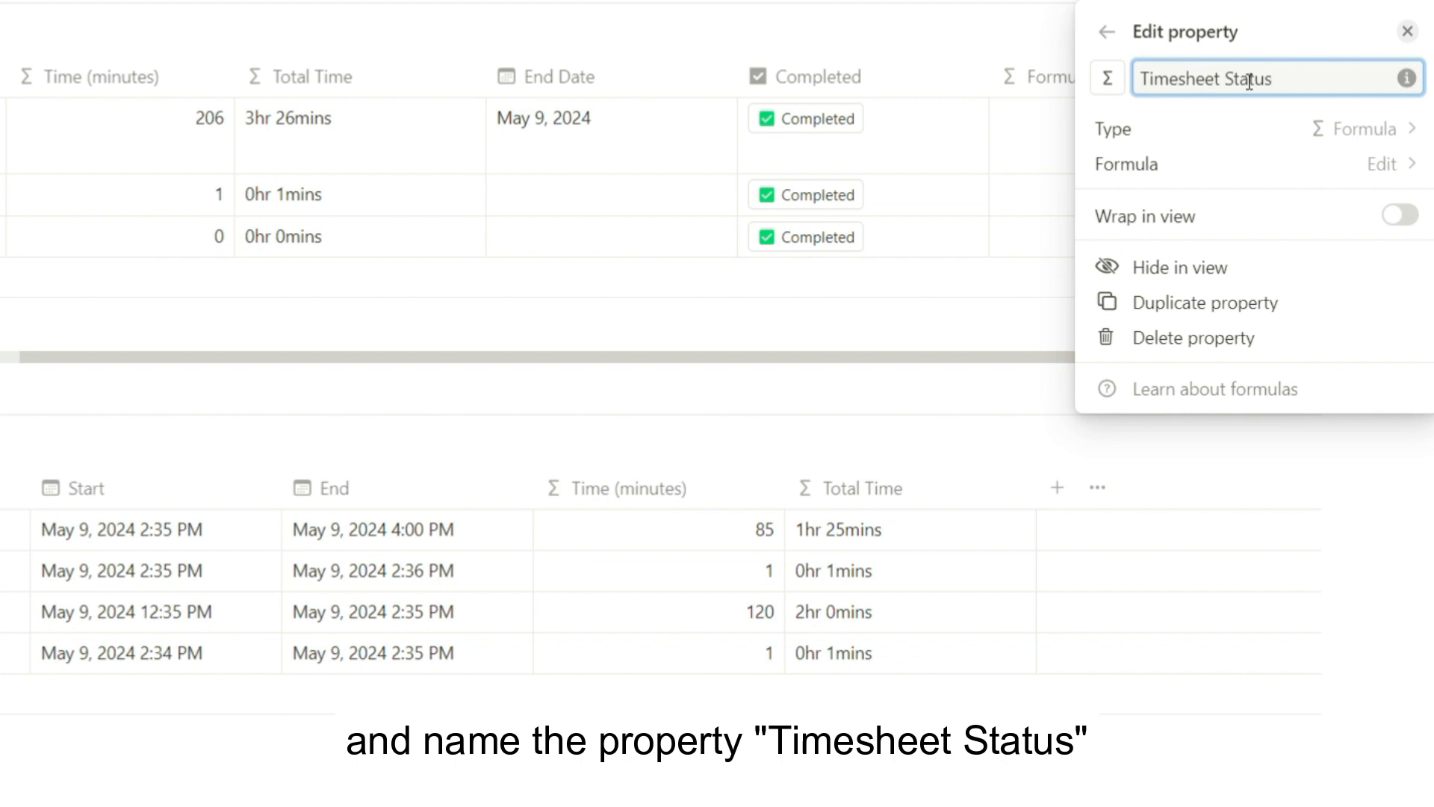
Give Timesheet Status an ifs formula on End Date and Timesheet End returning 1. Not Started, 2. Paused, 3. Running, 4. Completed or warnings 5 and 6
left_click(1313, 174)
type("ifs(empty(End Date)==false and map(Timesheet,current.End).filter(empty(current)).length() > 0,\"6. Completed with open time recording! ⚠\",empty(End Date)==false,\"4. Completed ✅\",empty(map(Timesheet,current)),\"1. Not Started ❌\",map(Timesheet,current.End).filter(empty(current)).length() == 1,\"3. Running ⏱\",map(Timesheet,current.End).filter(empty(current)).length() > 1,\"5. More than 1 timesheet recording time! ⚠\",\"2. Paused ⏸\")")
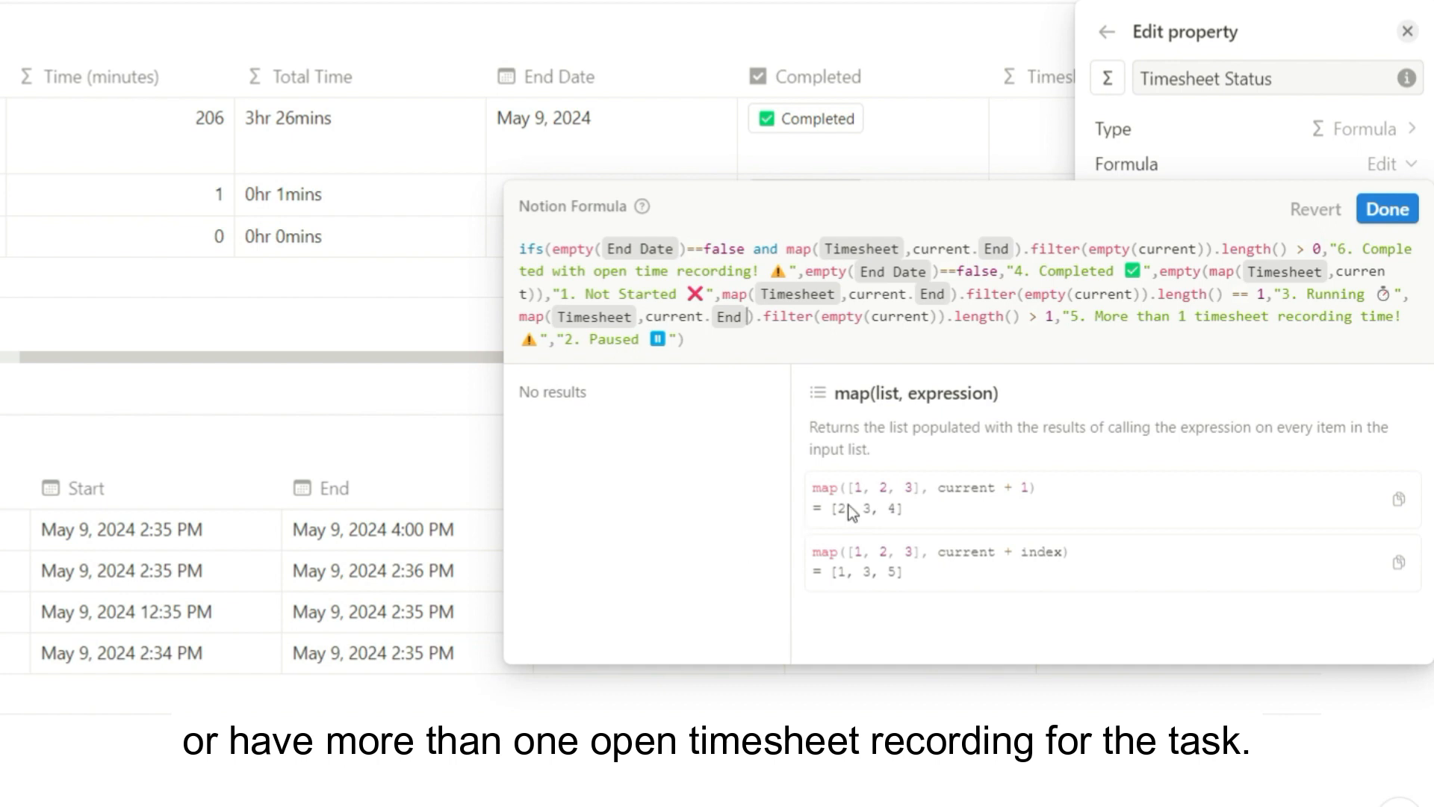
left_click(1388, 218)
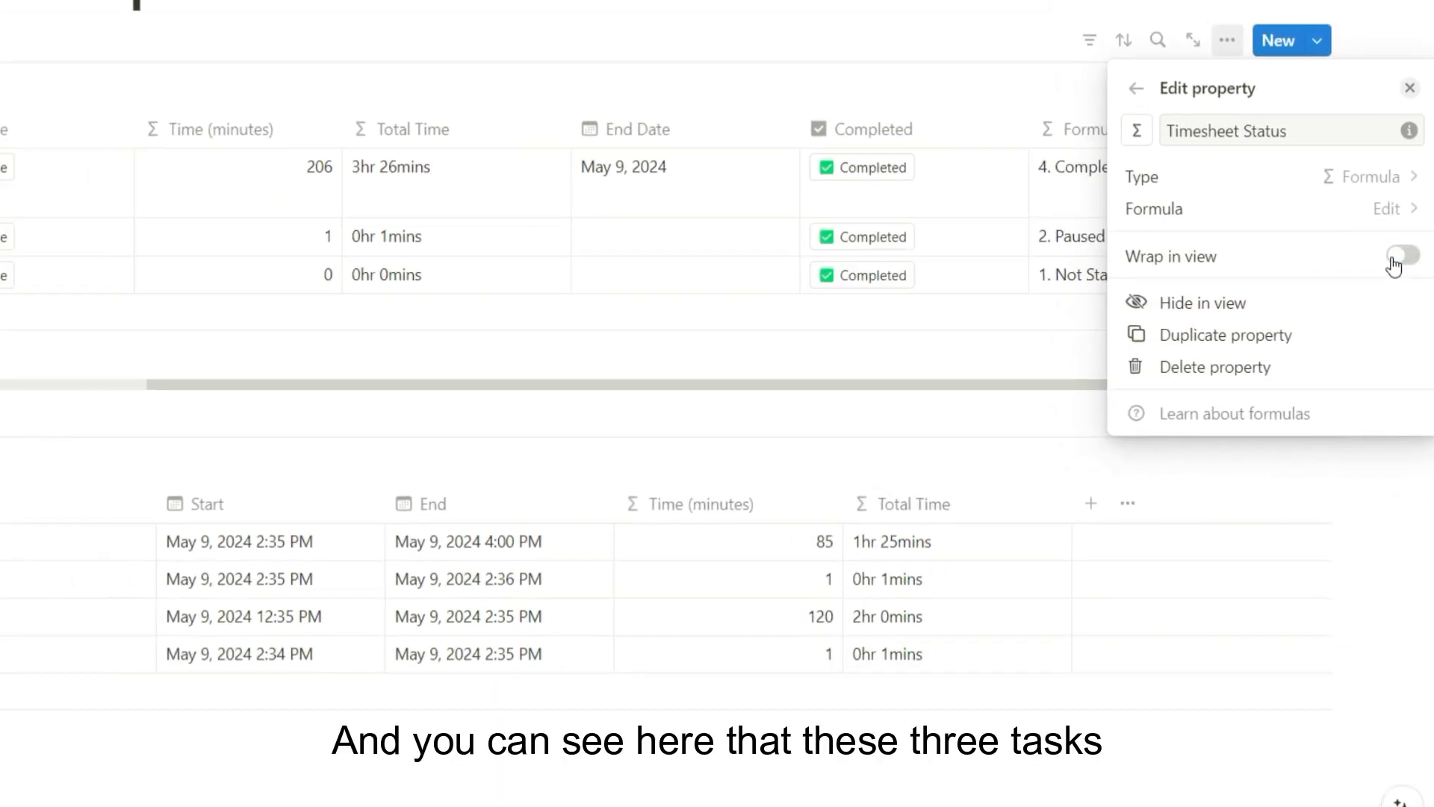
left_click(1384, 47)
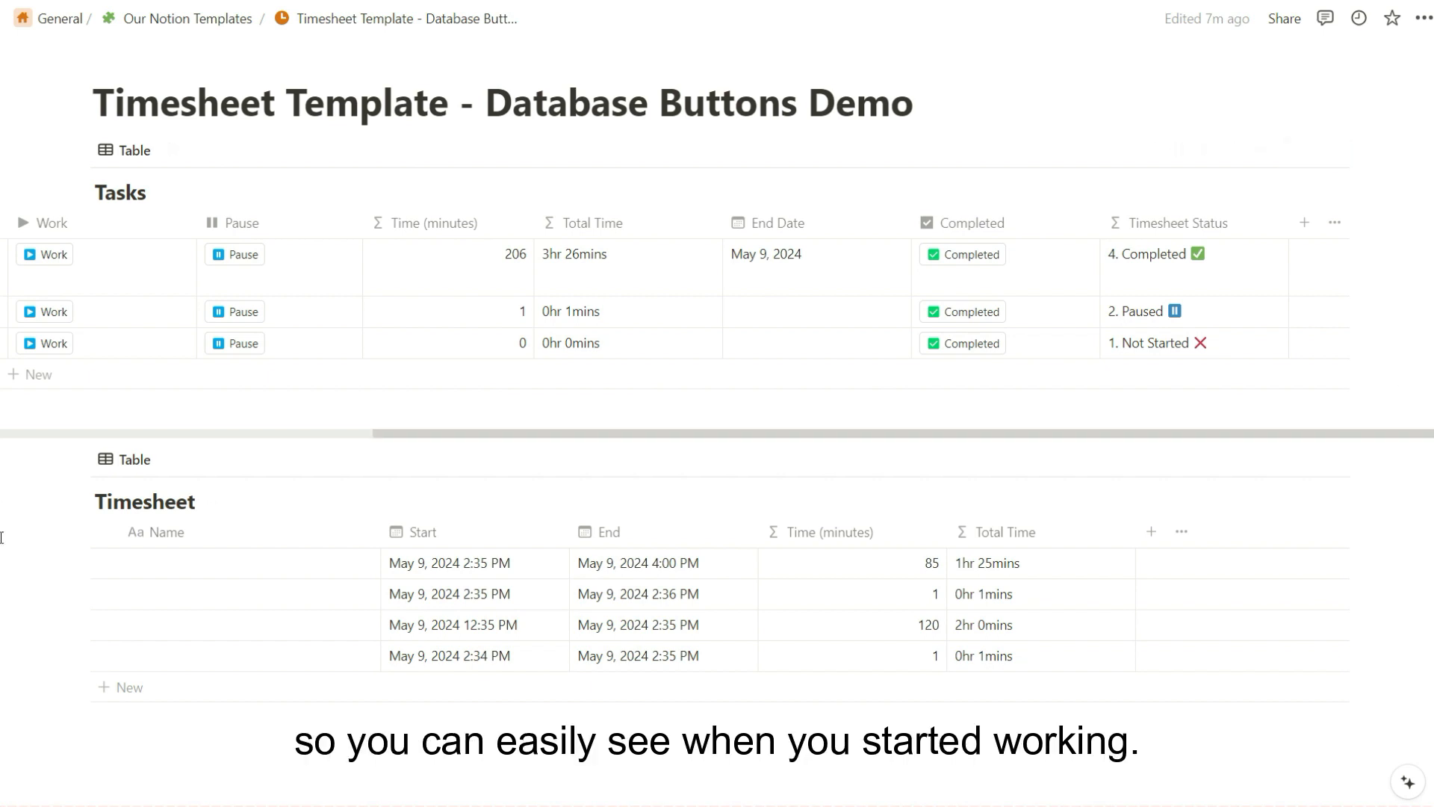
Add a formula property named Start Date to the Tasks database
left_click(1304, 223)
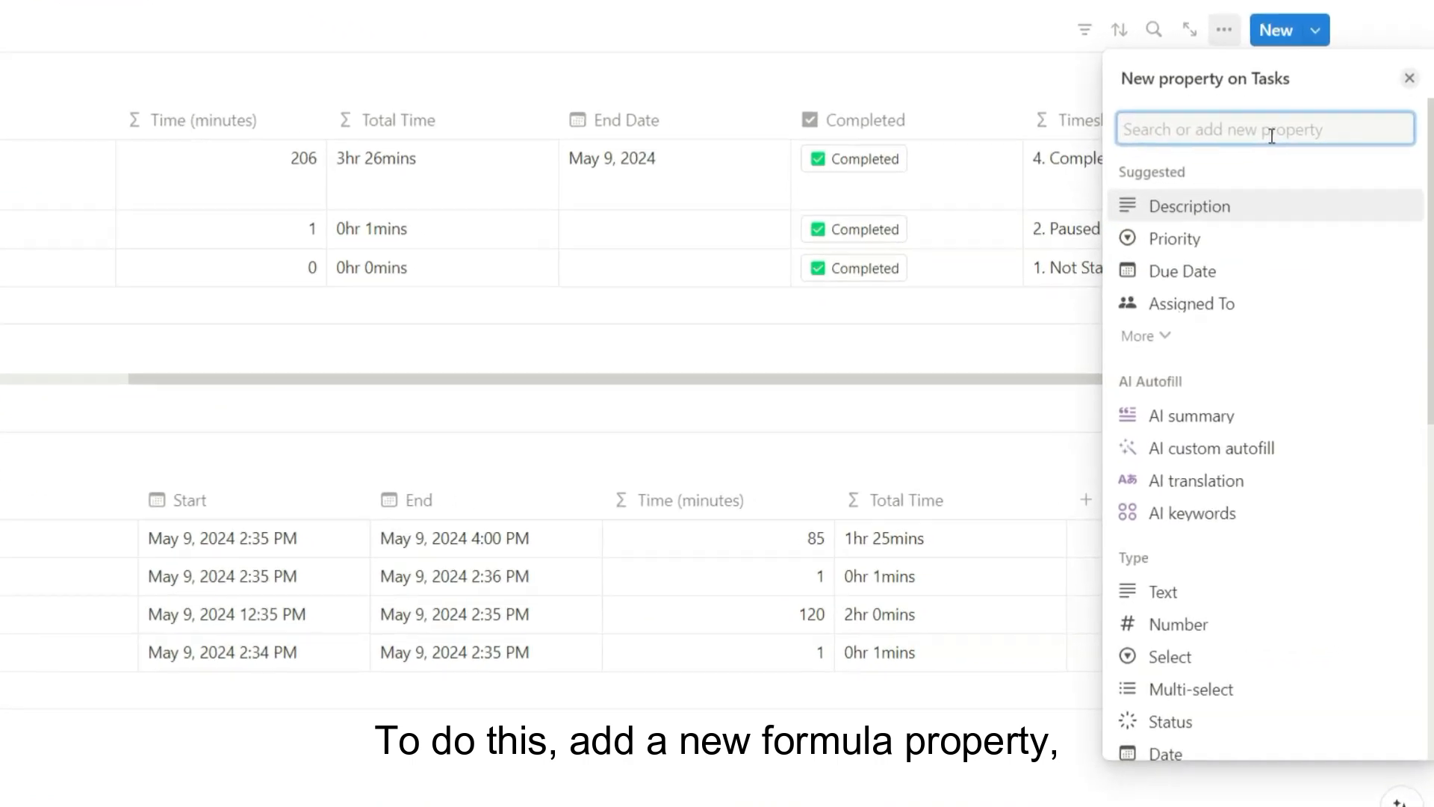
type("form")
key("Return")
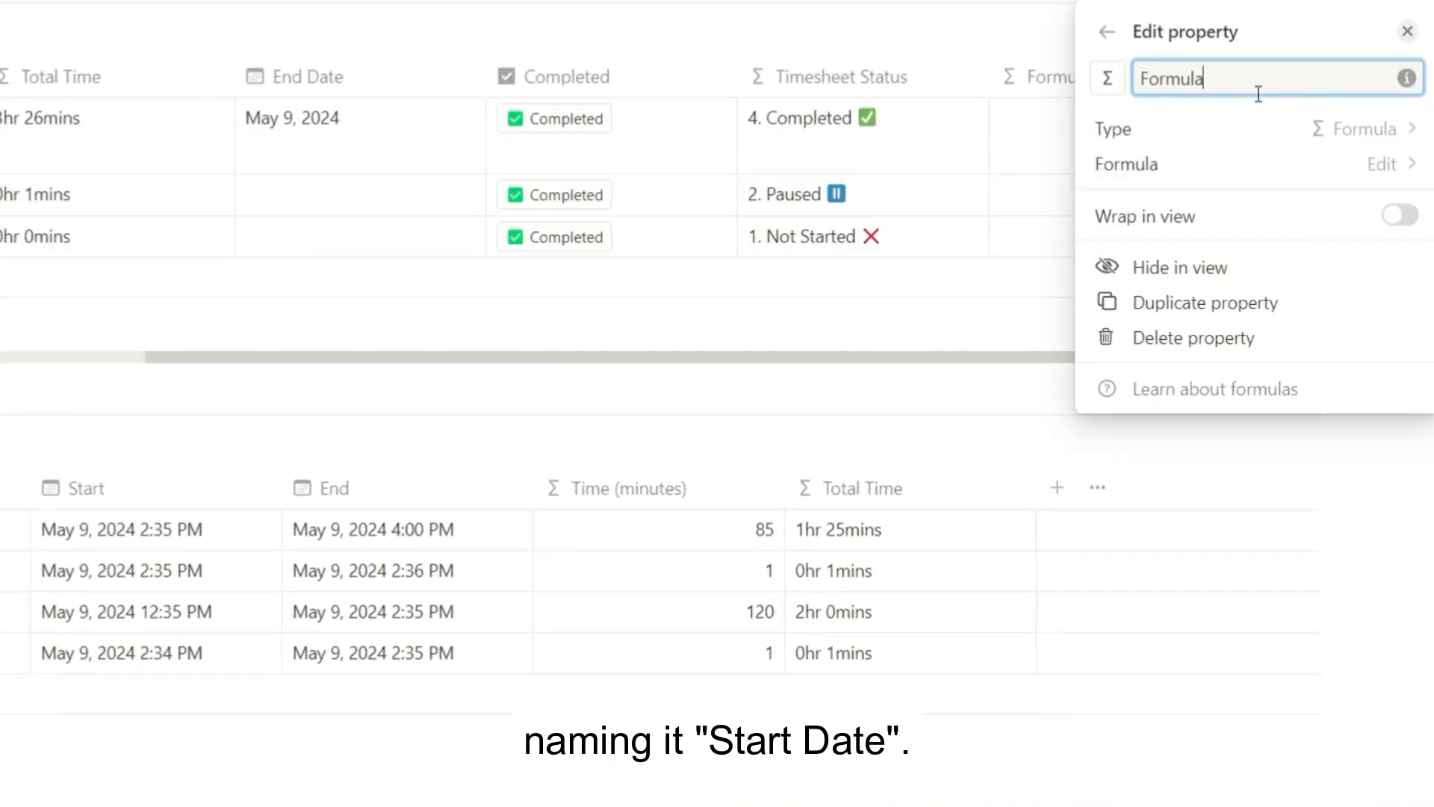
key("ctrl+a")
type("Start Date")
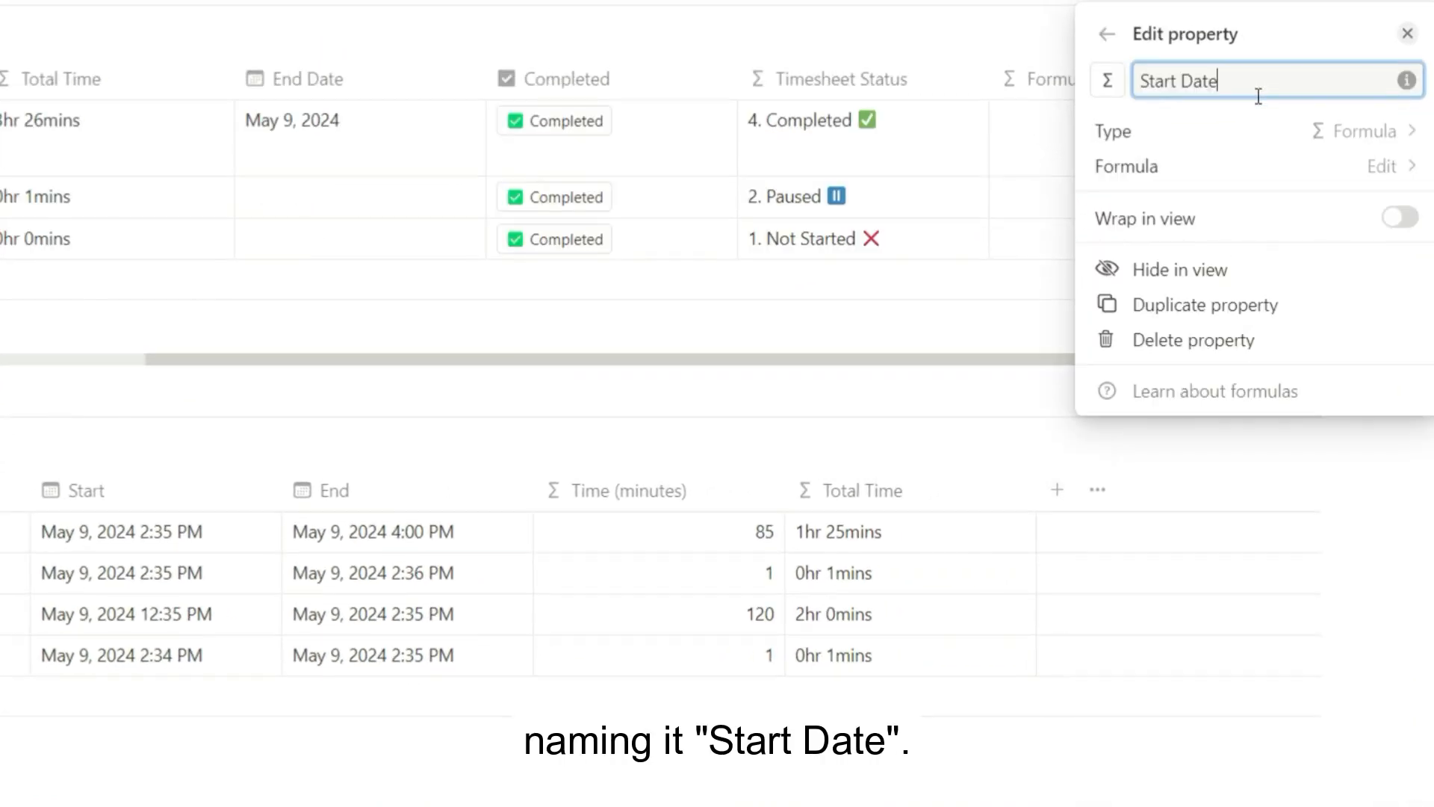
Set the Start Date formula to map(Timesheet,current.Start).sort().first() and save it
left_click(1287, 179)
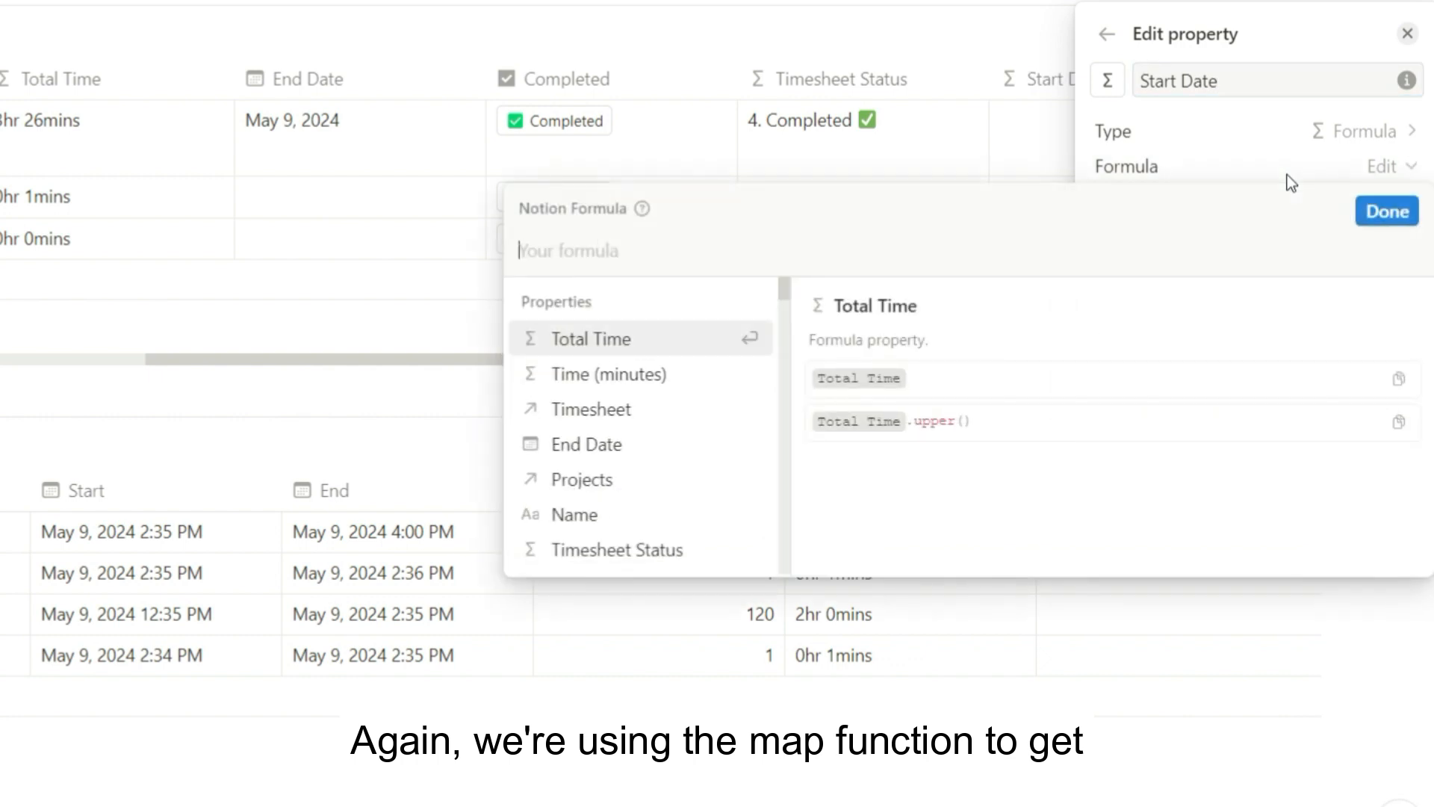
type("map(Timesheet,current.Start).sort().first()")
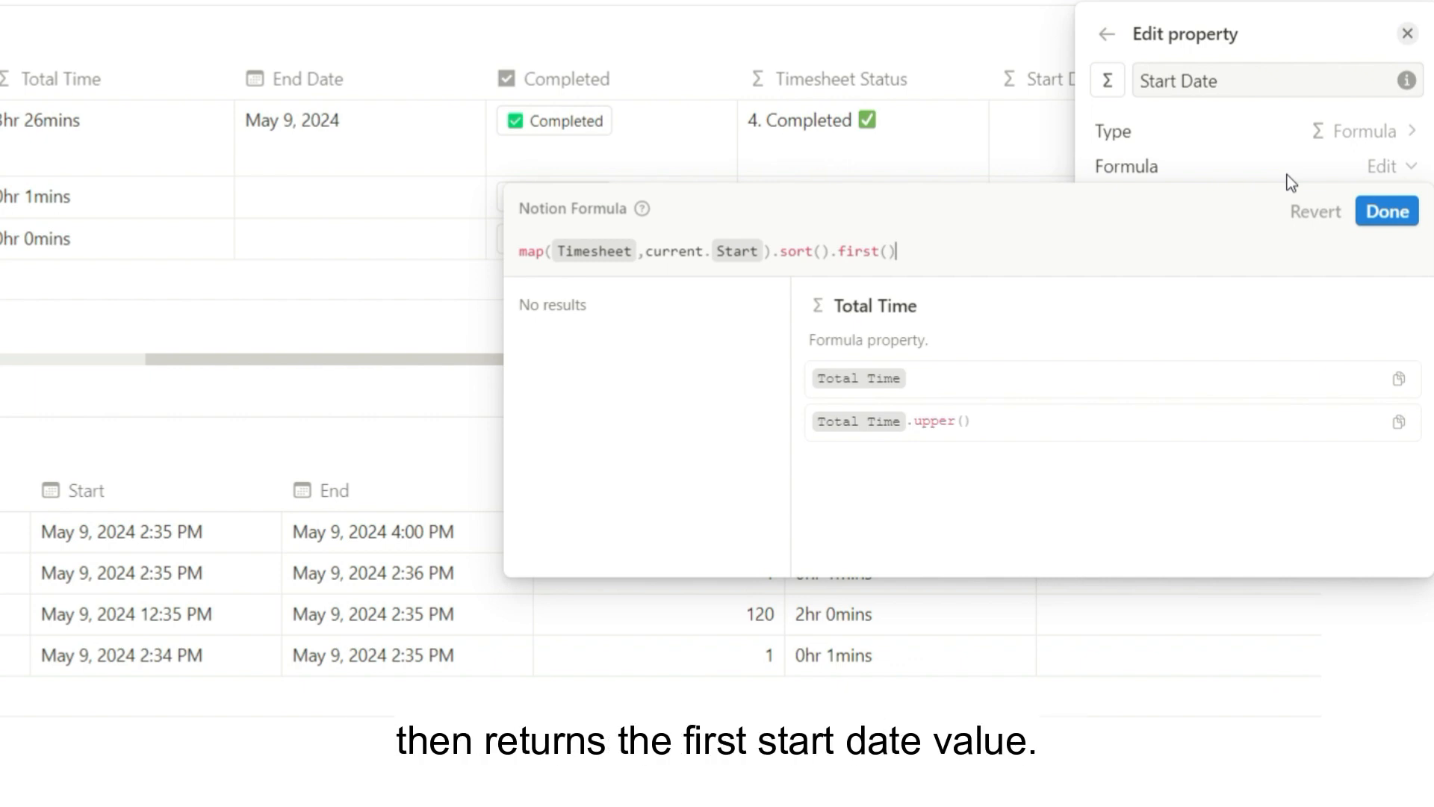
left_click(1386, 212)
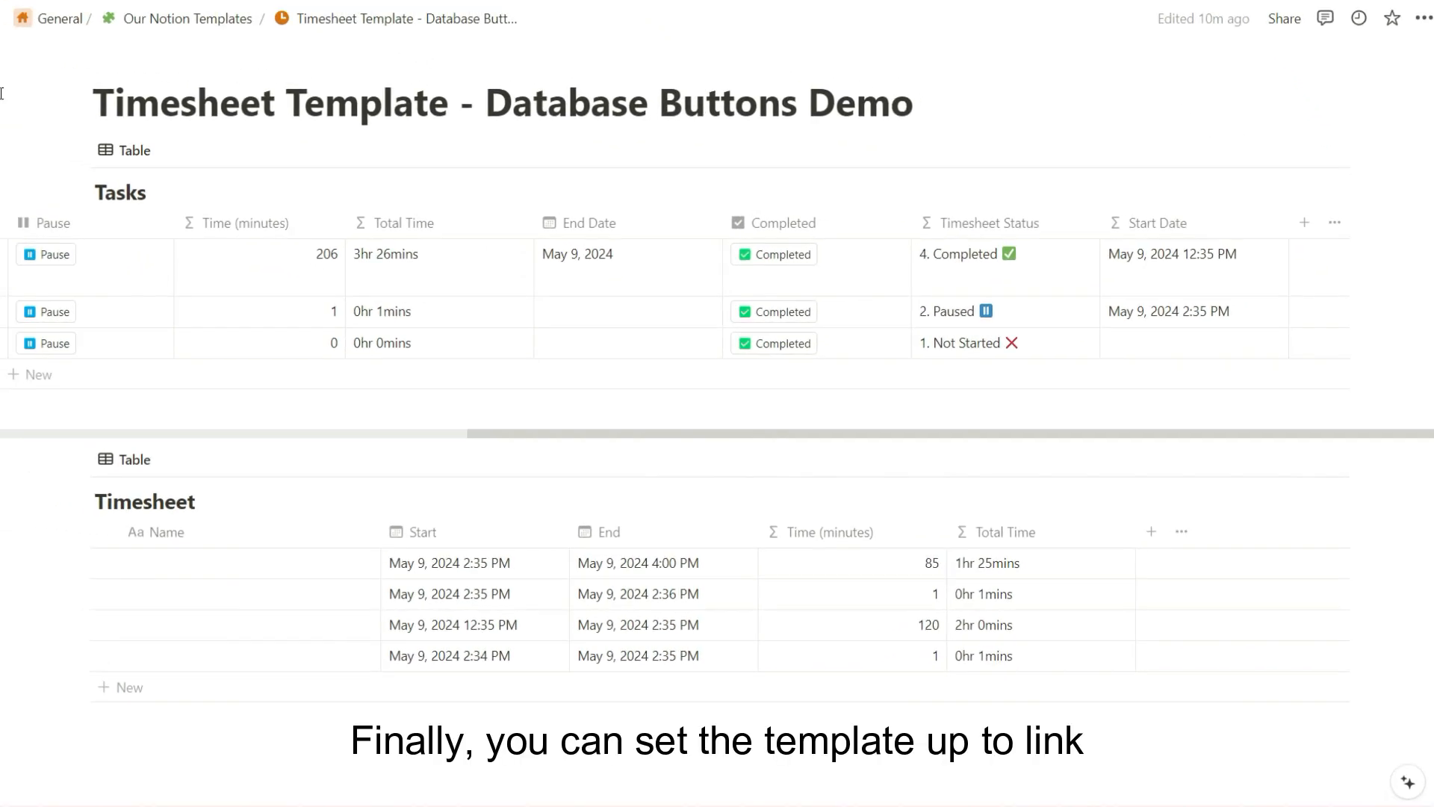
Insert an inline database named Projects directly below the page title, above the Tasks database
scroll(718, 404, "up", 2)
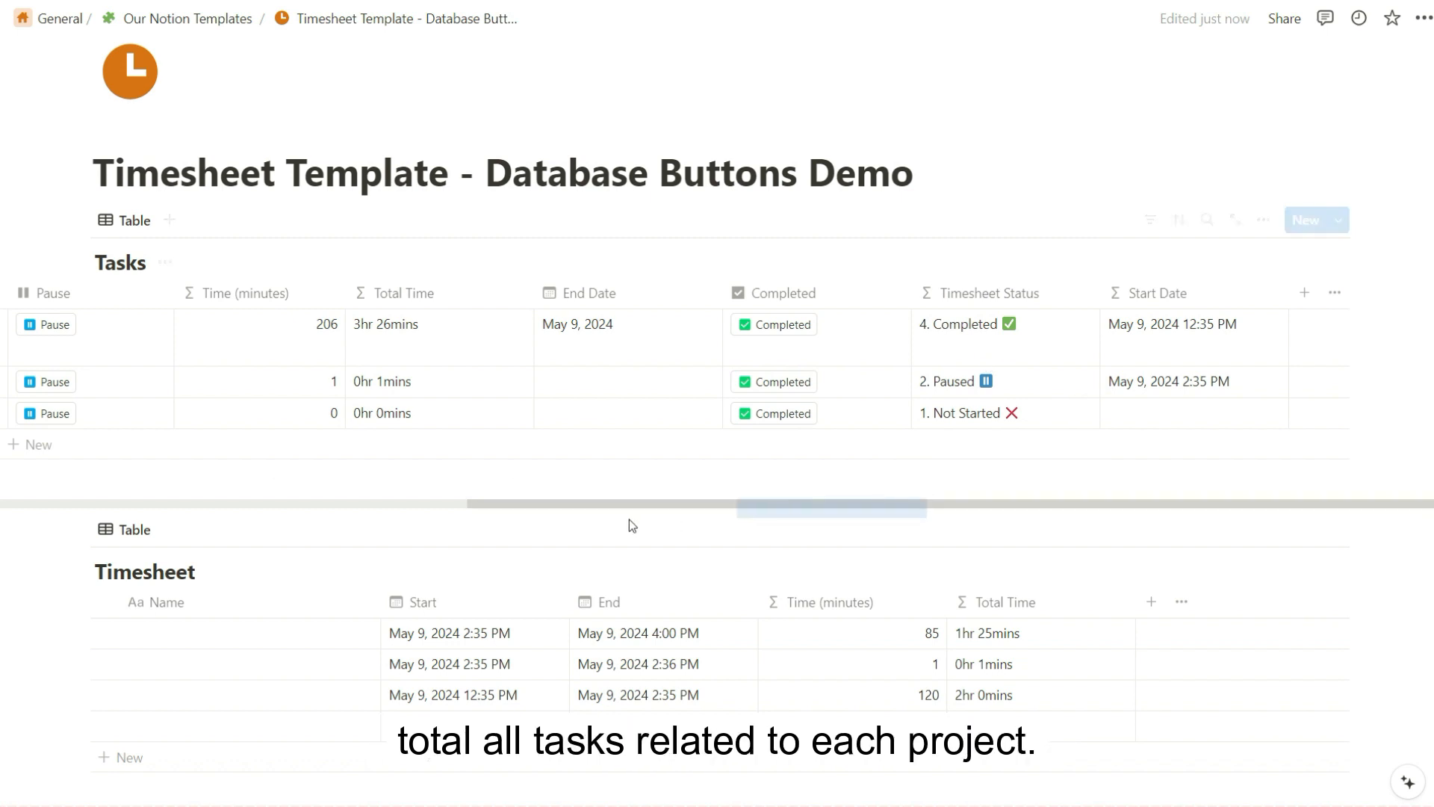
left_click_drag(633, 502, 166, 501)
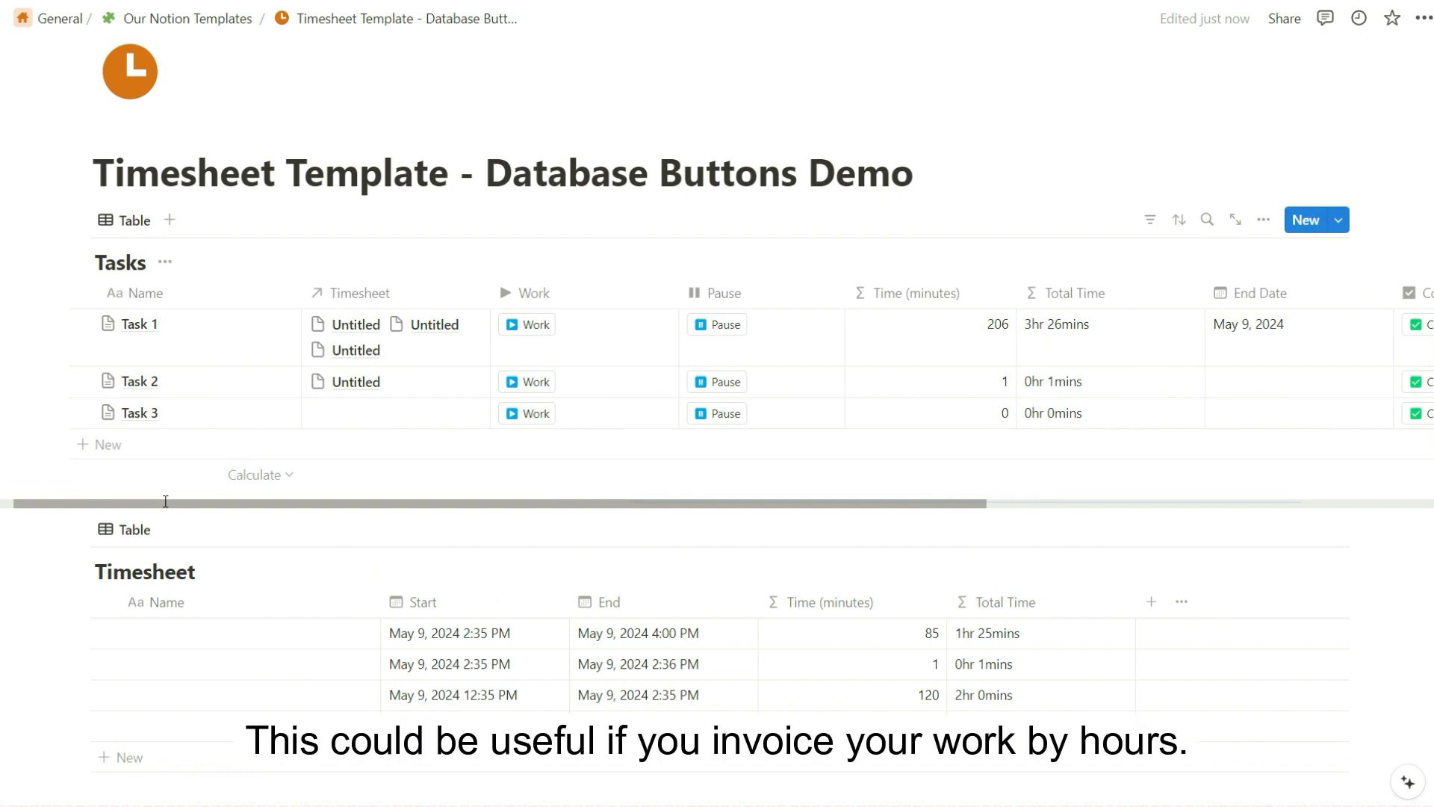
left_click_drag(166, 501, 153, 501)
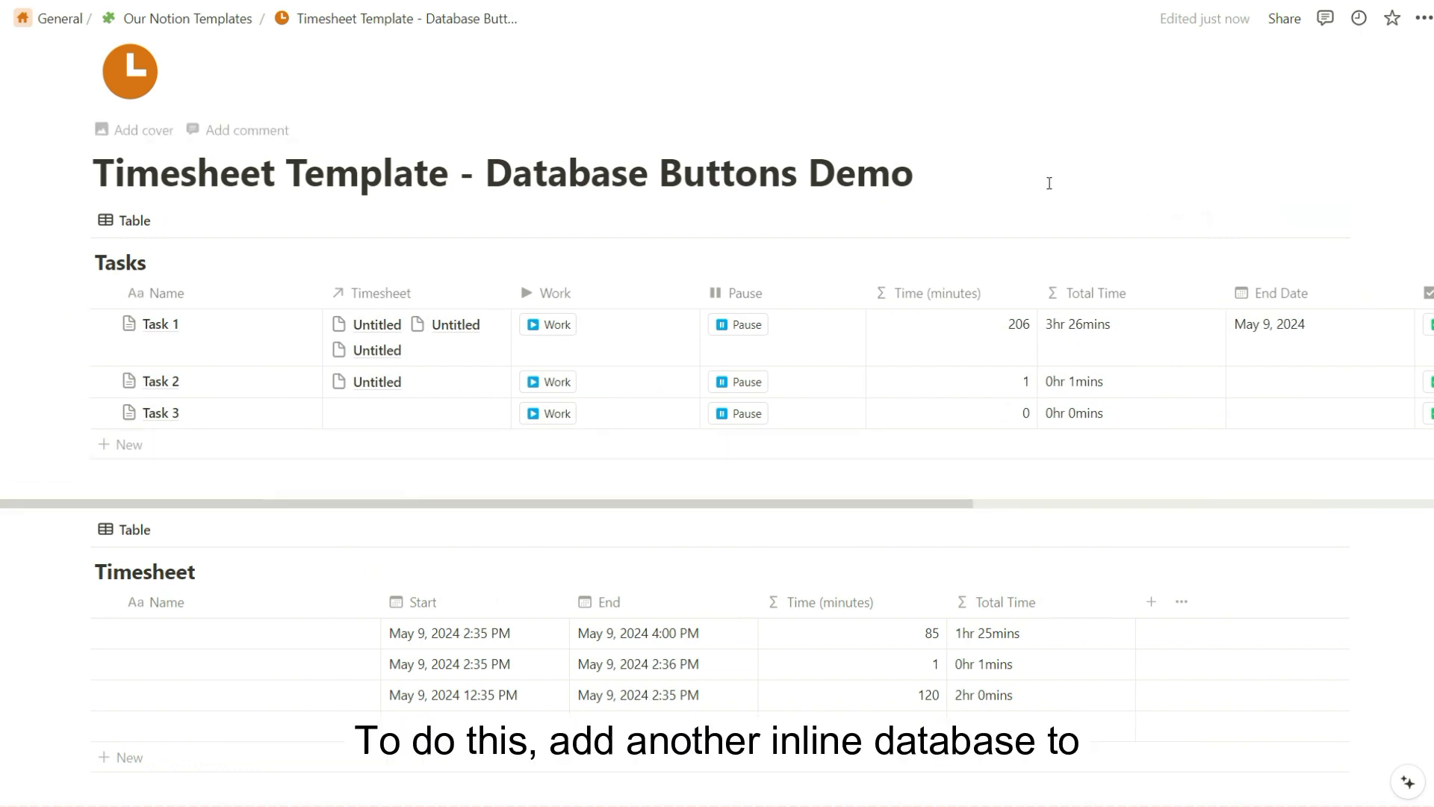
left_click(995, 190)
key("Return")
type("/data")
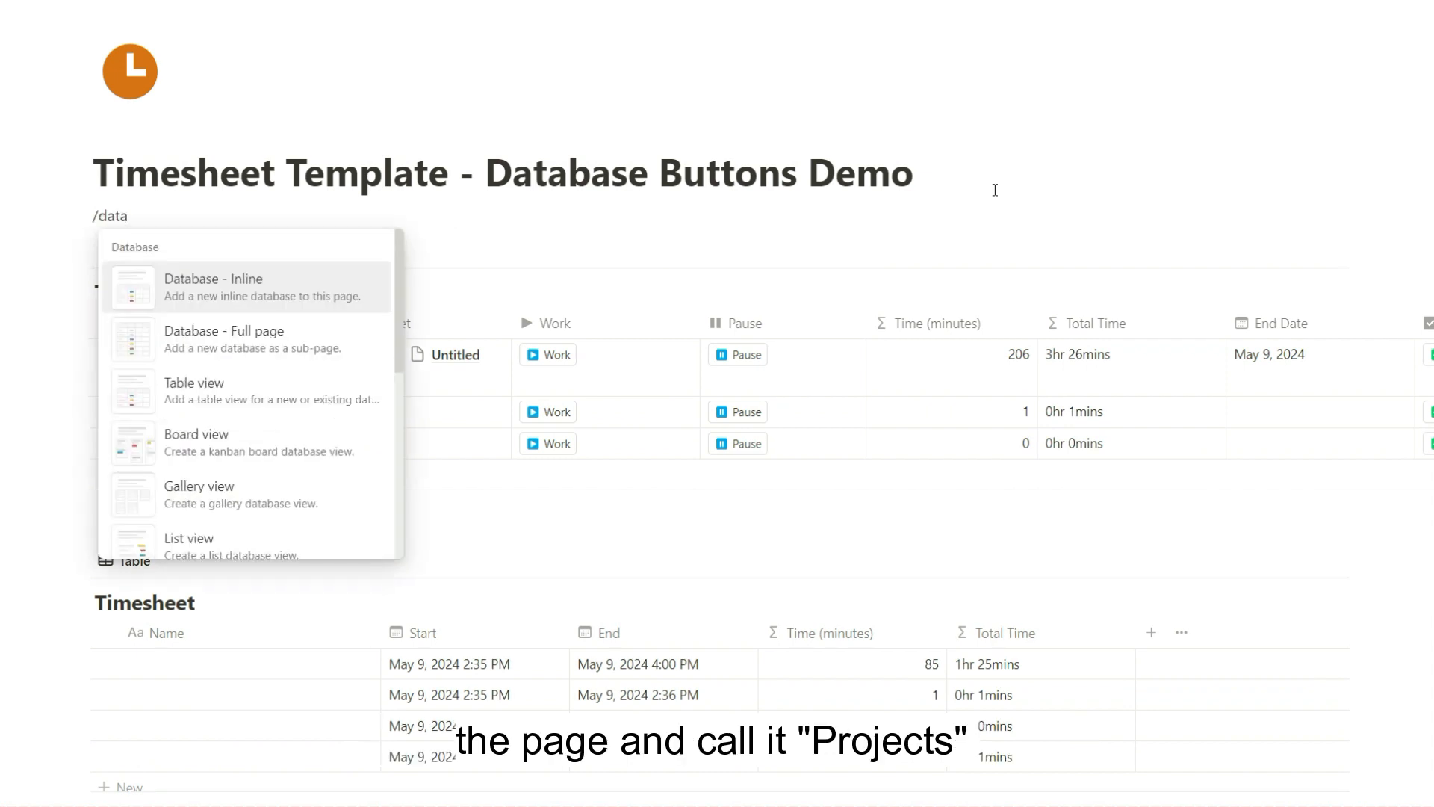
key("Return")
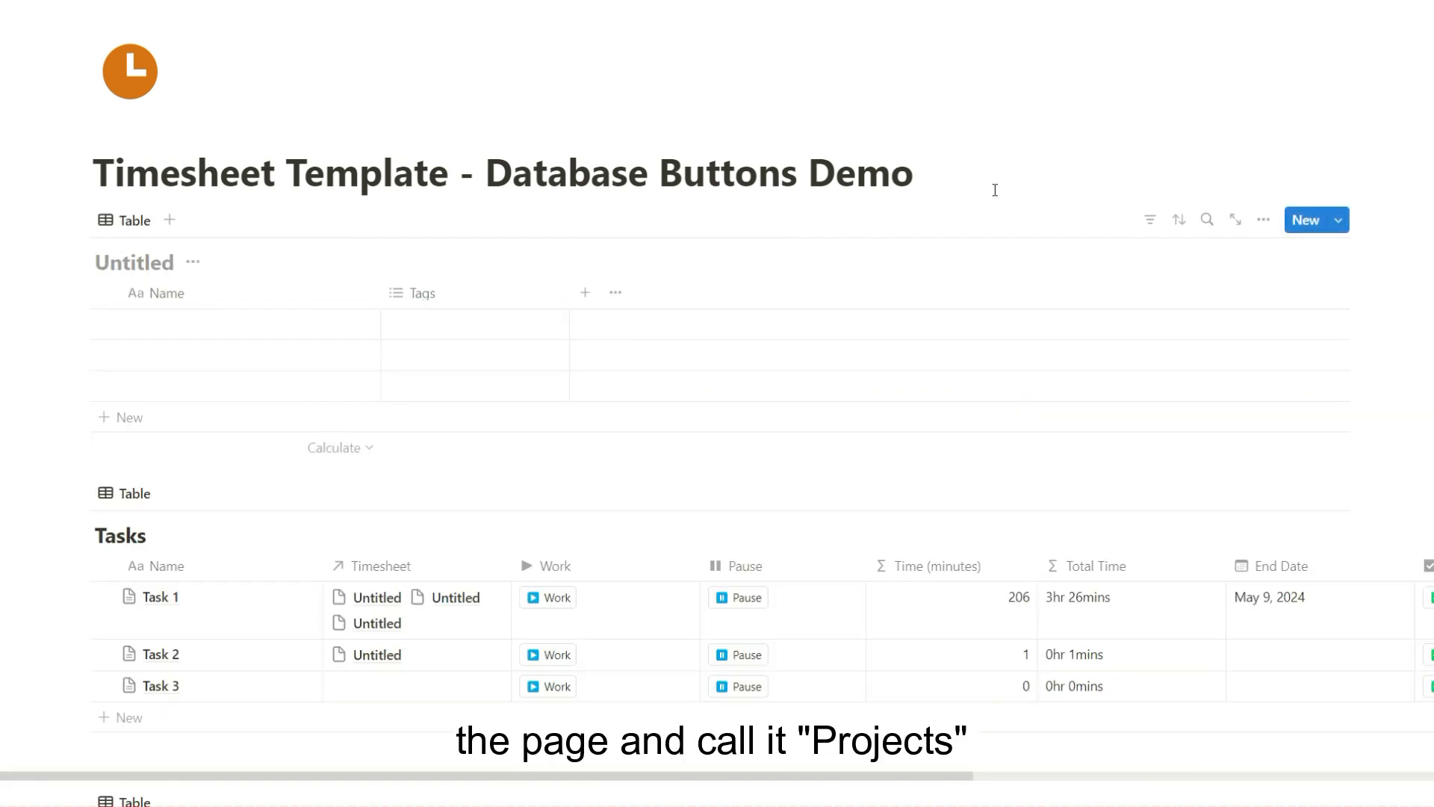
type("Projects")
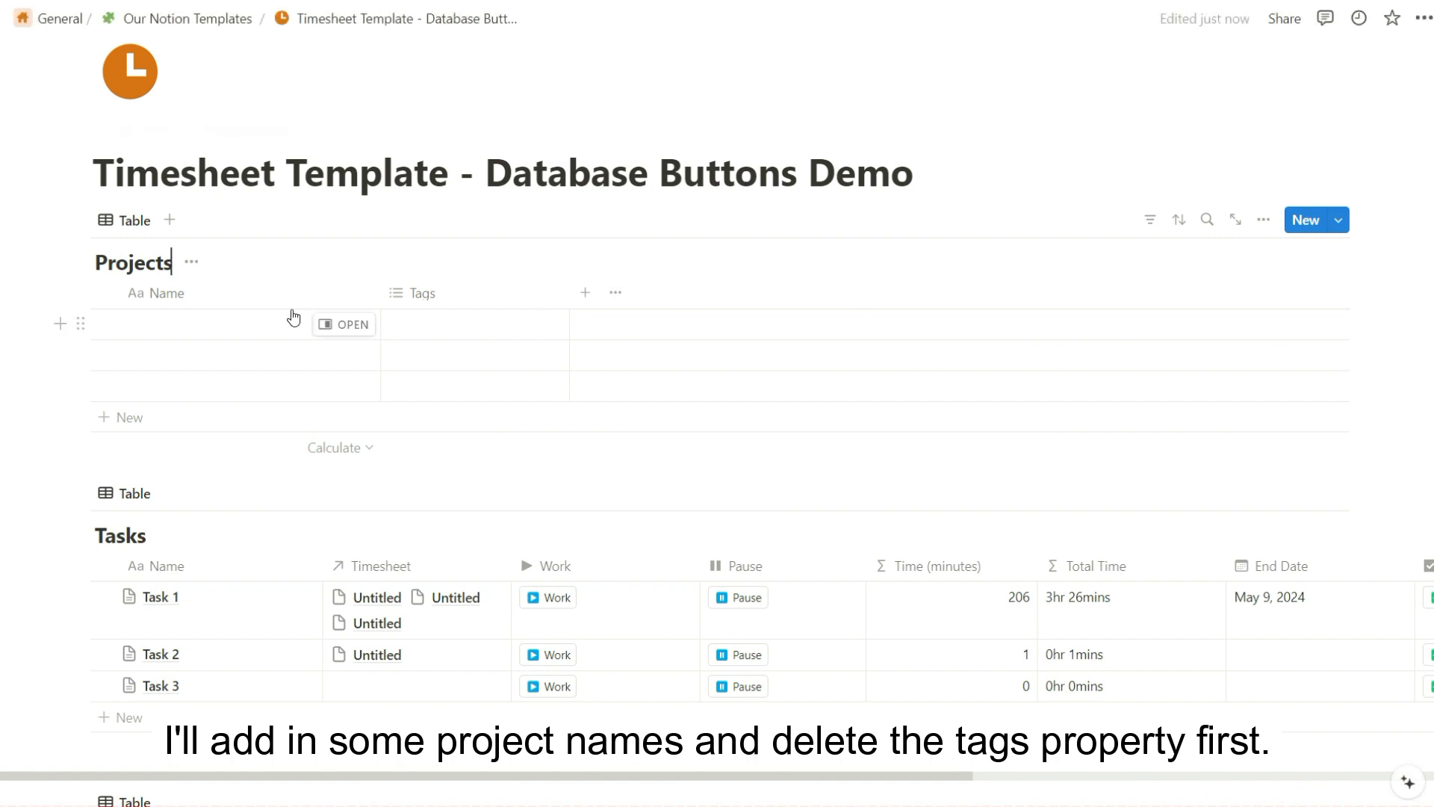
Name the three rows of the Projects database Project 1, Project 2 and Project 3
left_click(228, 338)
type("Project 1")
key("Return")
type("Project 2")
key("Return")
type("Project 3")
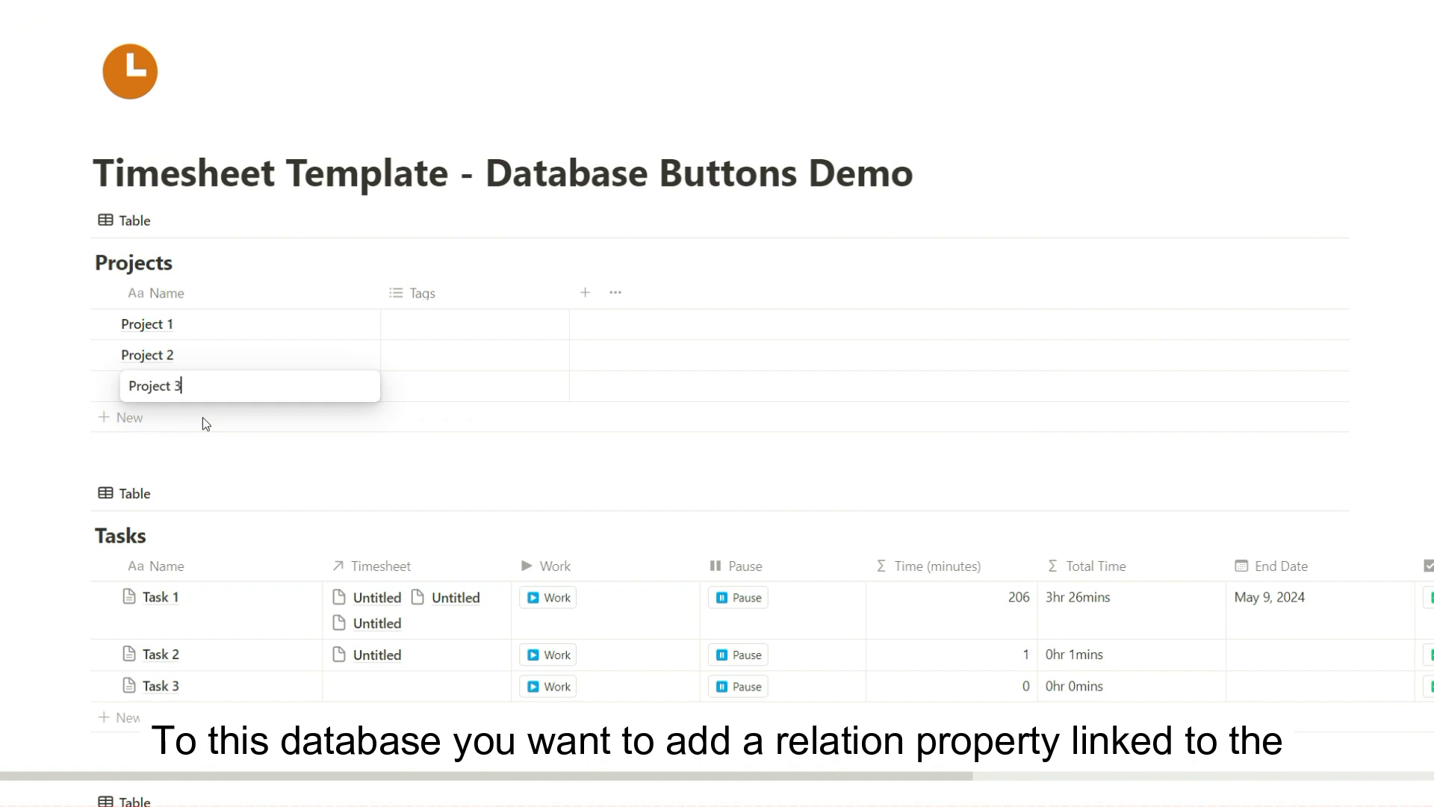
Delete the Tags property from the Projects database
key("Return")
left_click(437, 295)
left_click(464, 595)
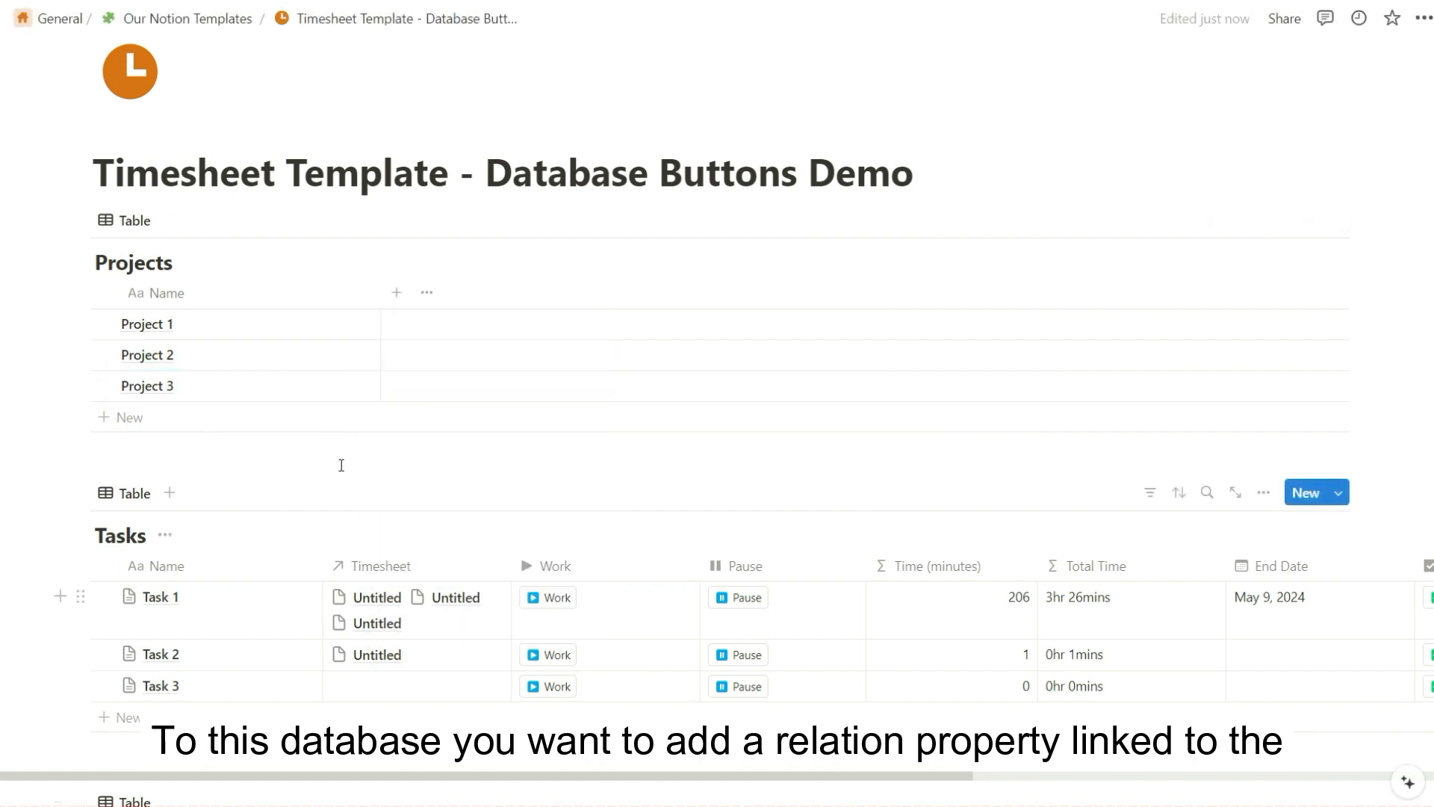
Add a relation property to the Projects database that links to this page's Tasks database, with Show on Tasks enabled
left_click(396, 294)
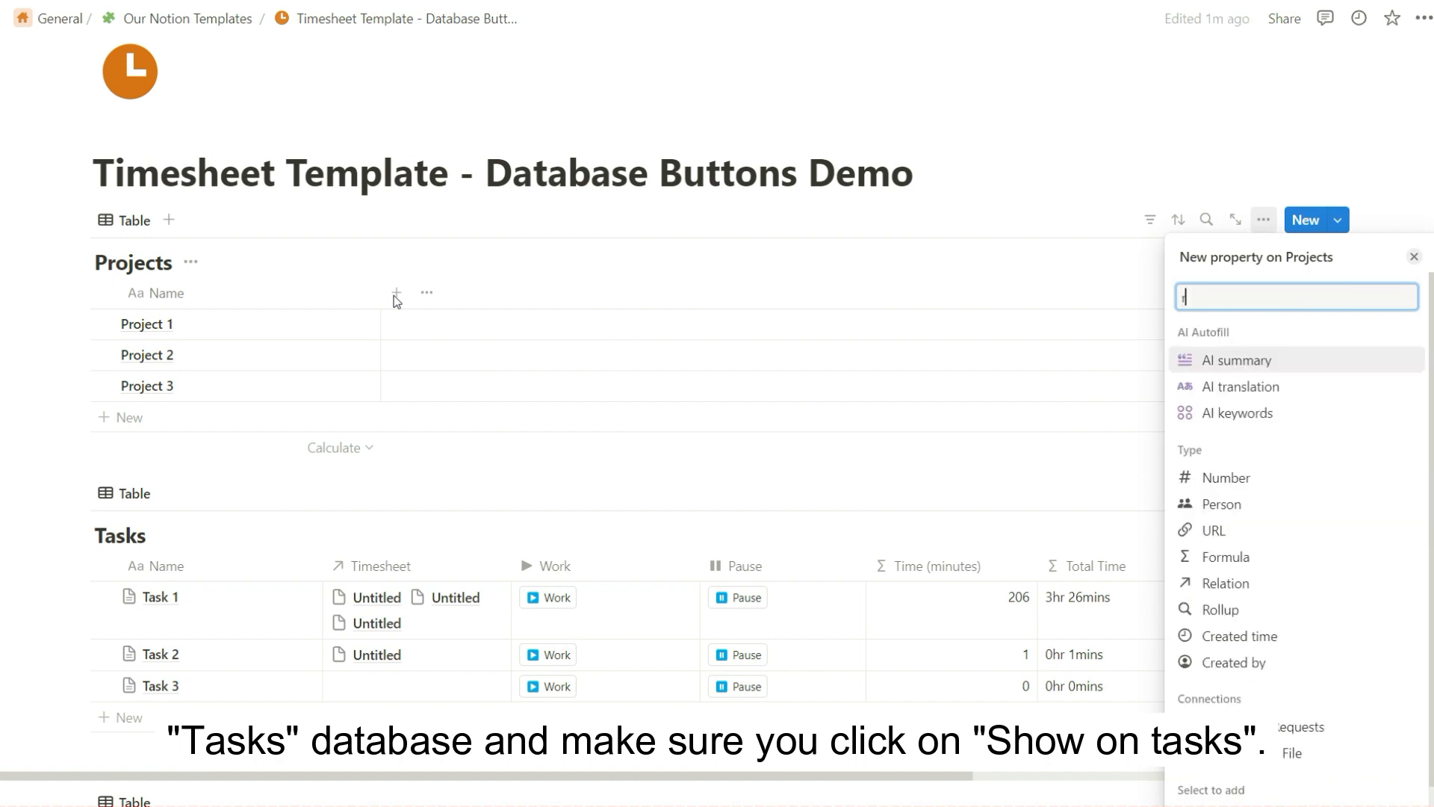
type("rela")
key("Return")
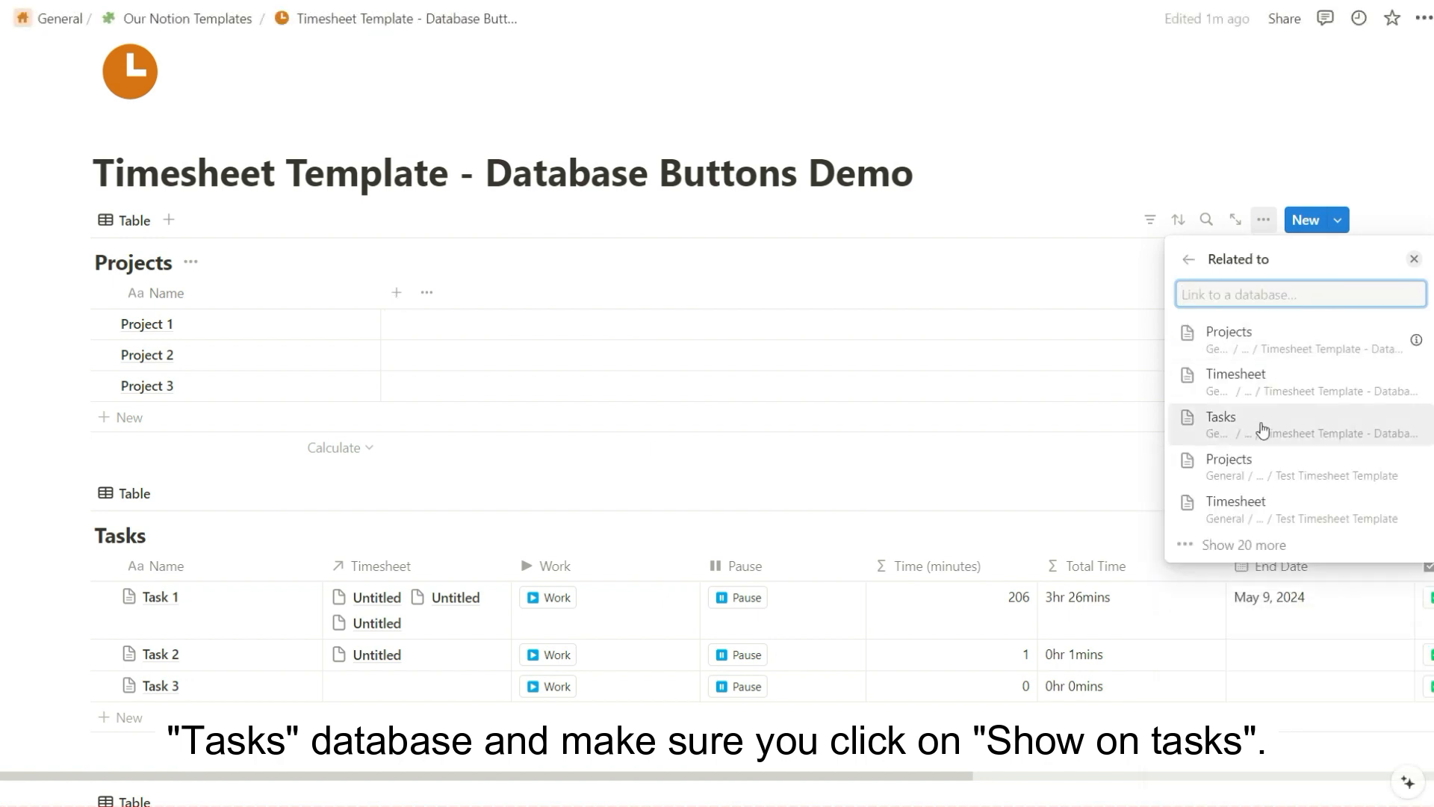
left_click(1261, 428)
left_click(1408, 379)
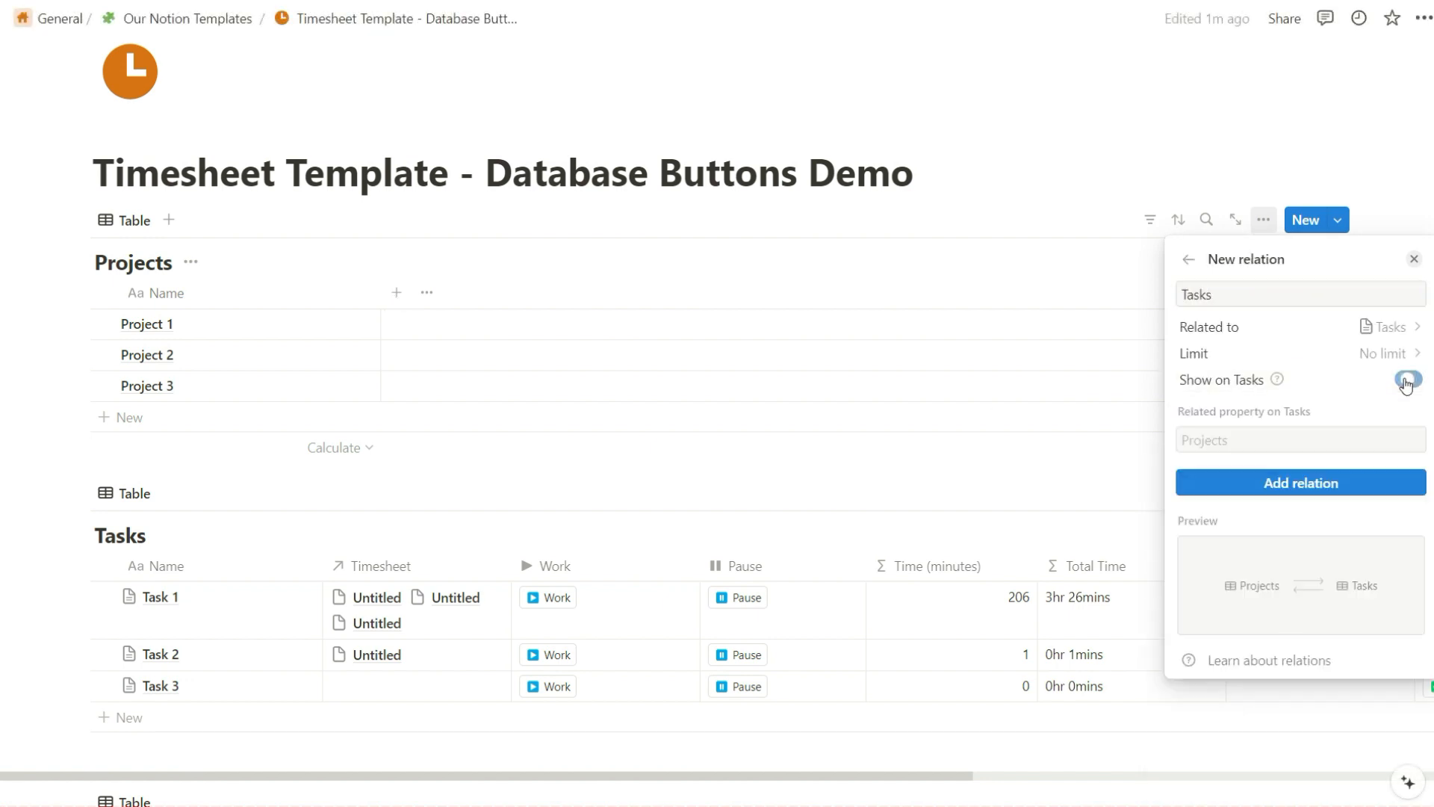
left_click(1378, 493)
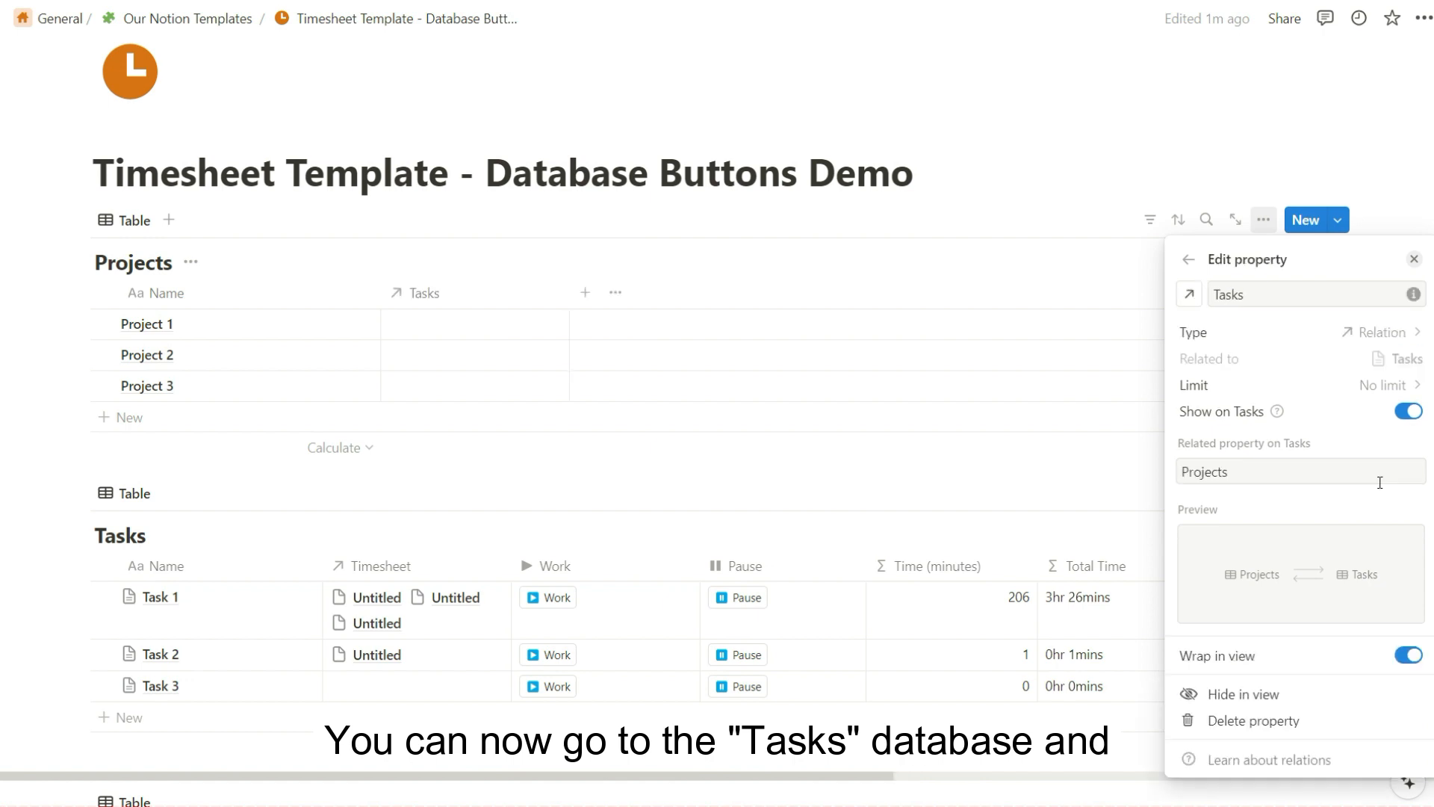
left_click(1413, 259)
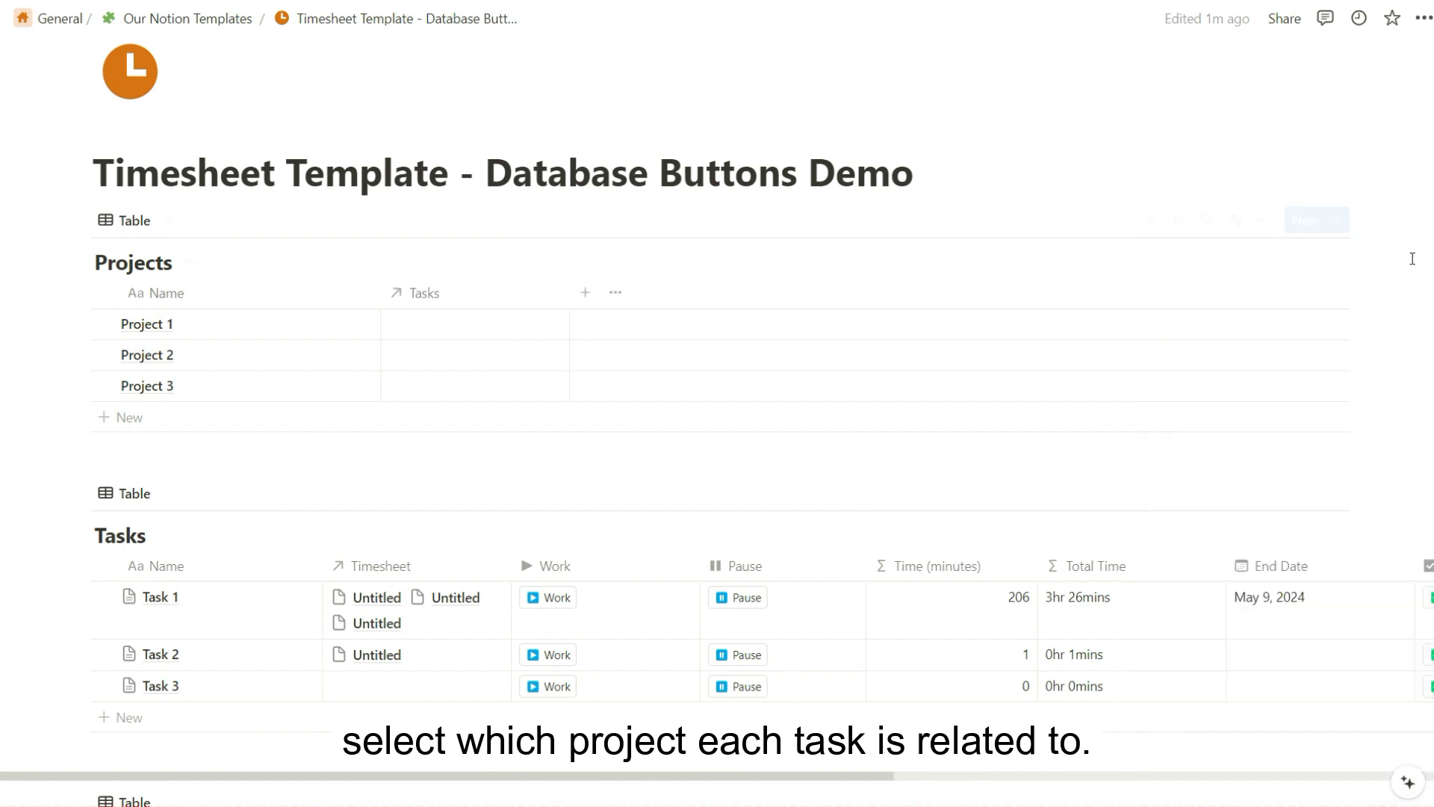
In the Tasks database's Projects relation, link Task 1 to Project 1 and Tasks 2 and 3 to Project 2
left_click_drag(874, 775, 1406, 777)
left_click(1236, 625)
left_click(1191, 660)
left_click(1194, 748)
left_click(1034, 557)
left_click(1207, 694)
left_click(1163, 626)
left_click(977, 529)
left_click(975, 528)
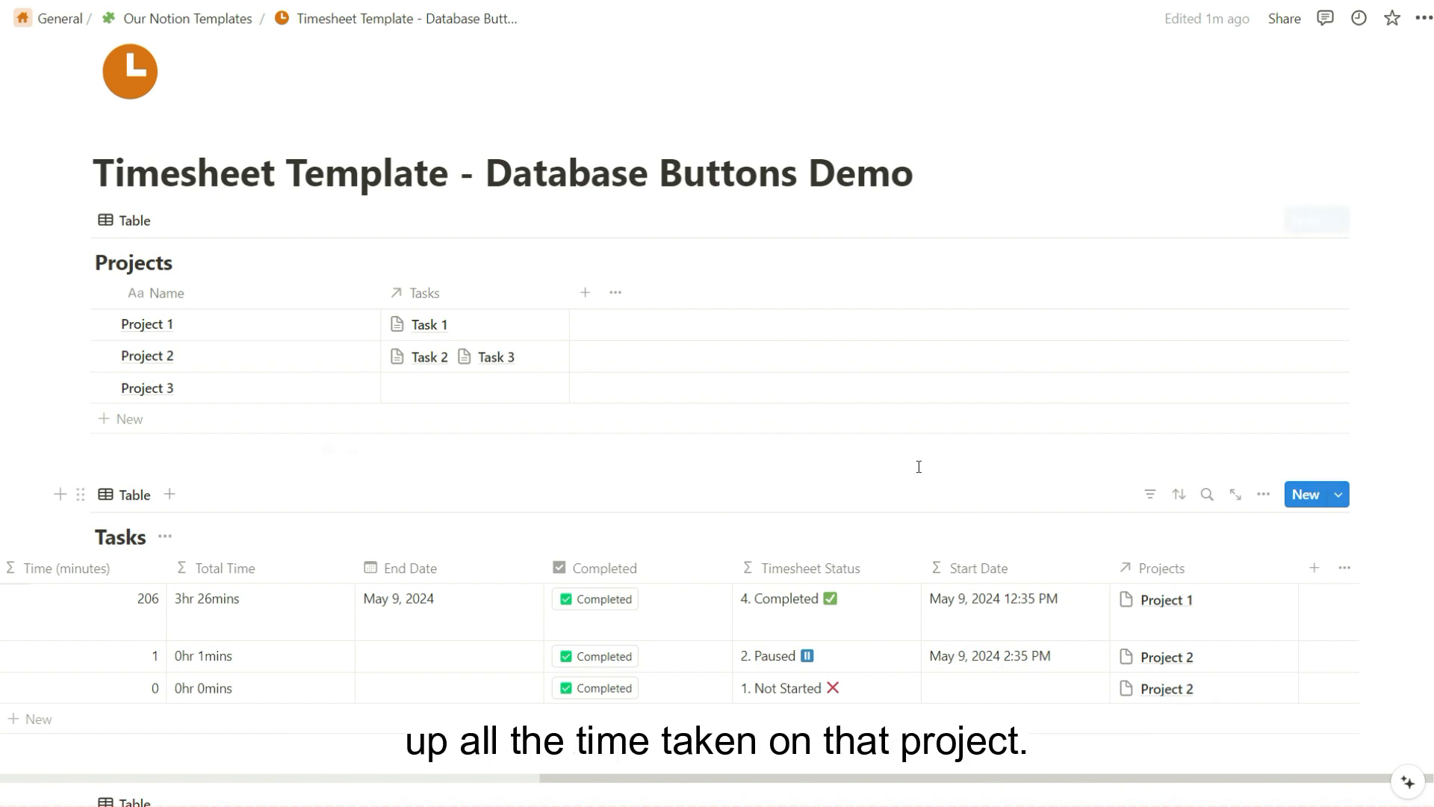
Add a formula property named Time (minutes) to the Projects database
left_click(587, 302)
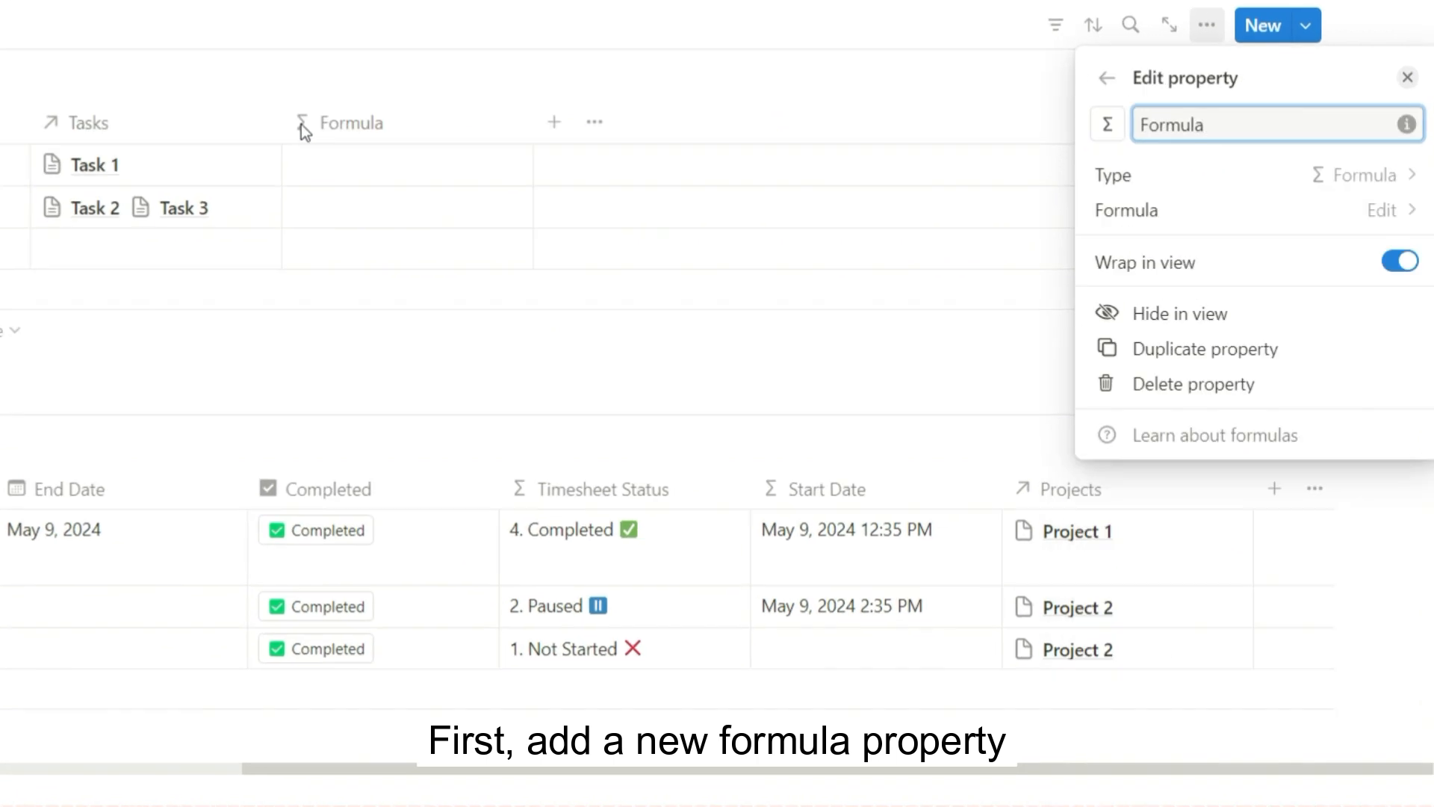
key("BackSpace")
key("BackSpace")
key("BackSpace")
key("BackSpace")
key("BackSpace")
key("BackSpace")
key("BackSpace")
type("Time")
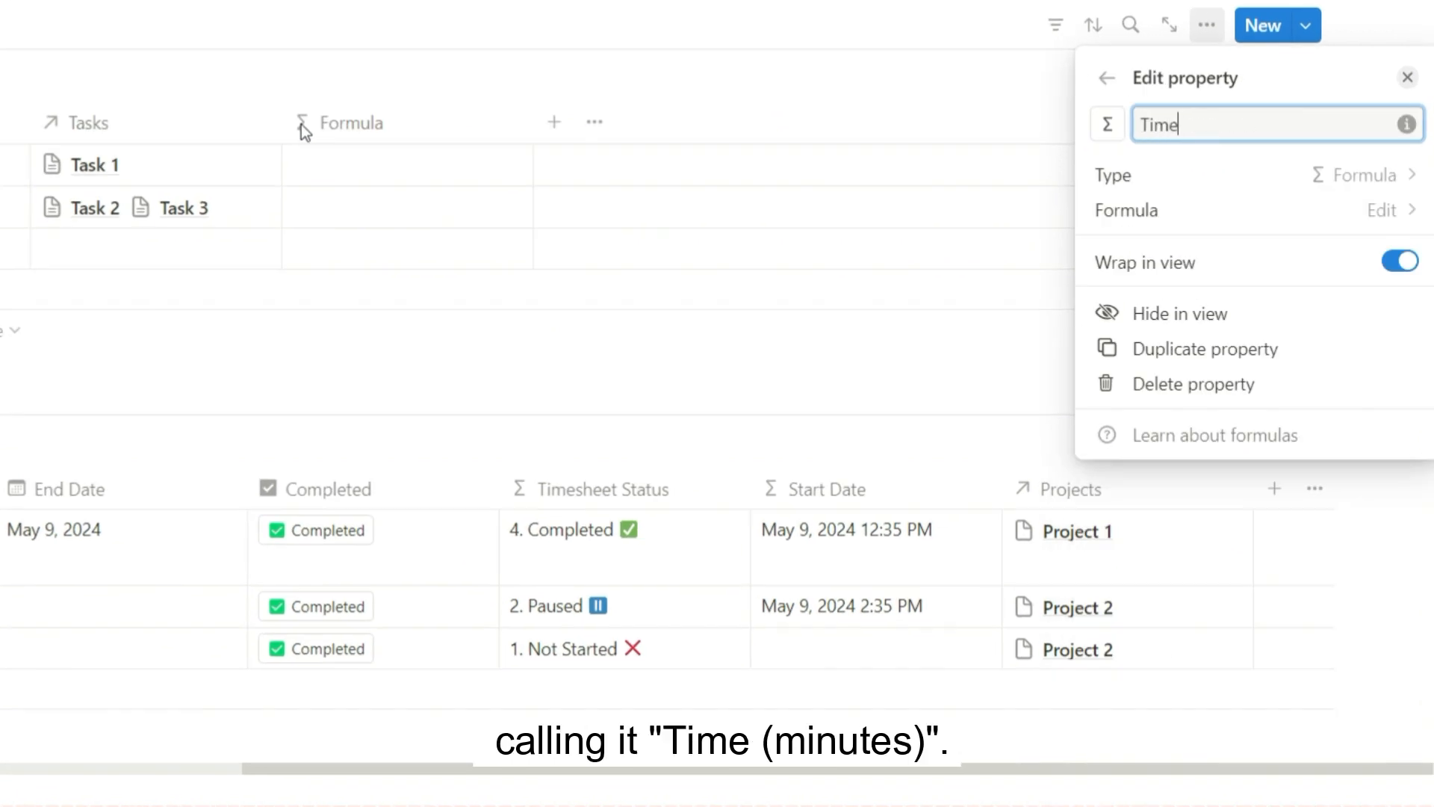
type(" (minutes)")
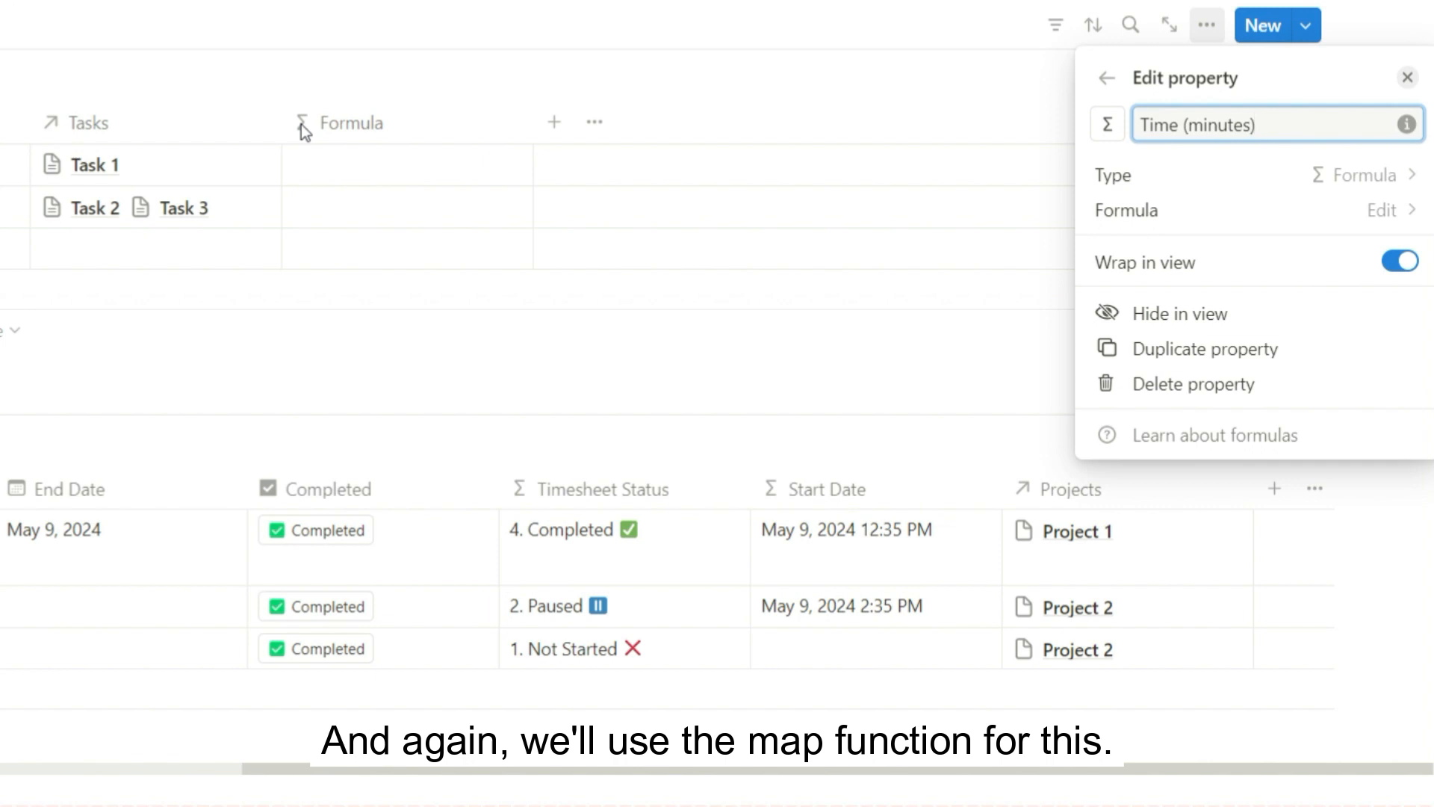
Set the Projects Time (minutes) formula to map(Tasks,current.Time (minutes)).sum() and save it
left_click(1195, 212)
type("map(Tasks,current.Time (minutes)).sum()")
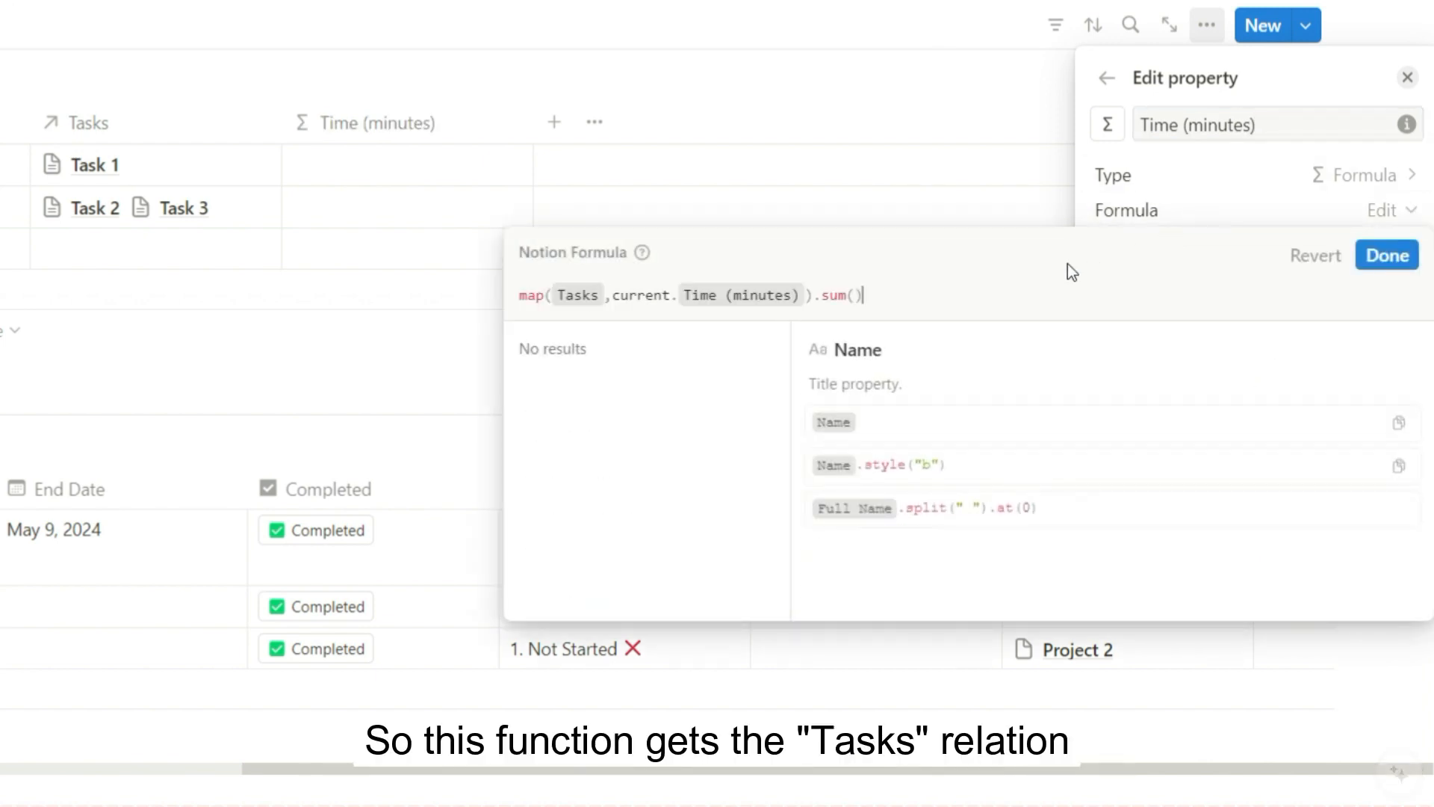
left_click(1389, 257)
left_click(474, 365)
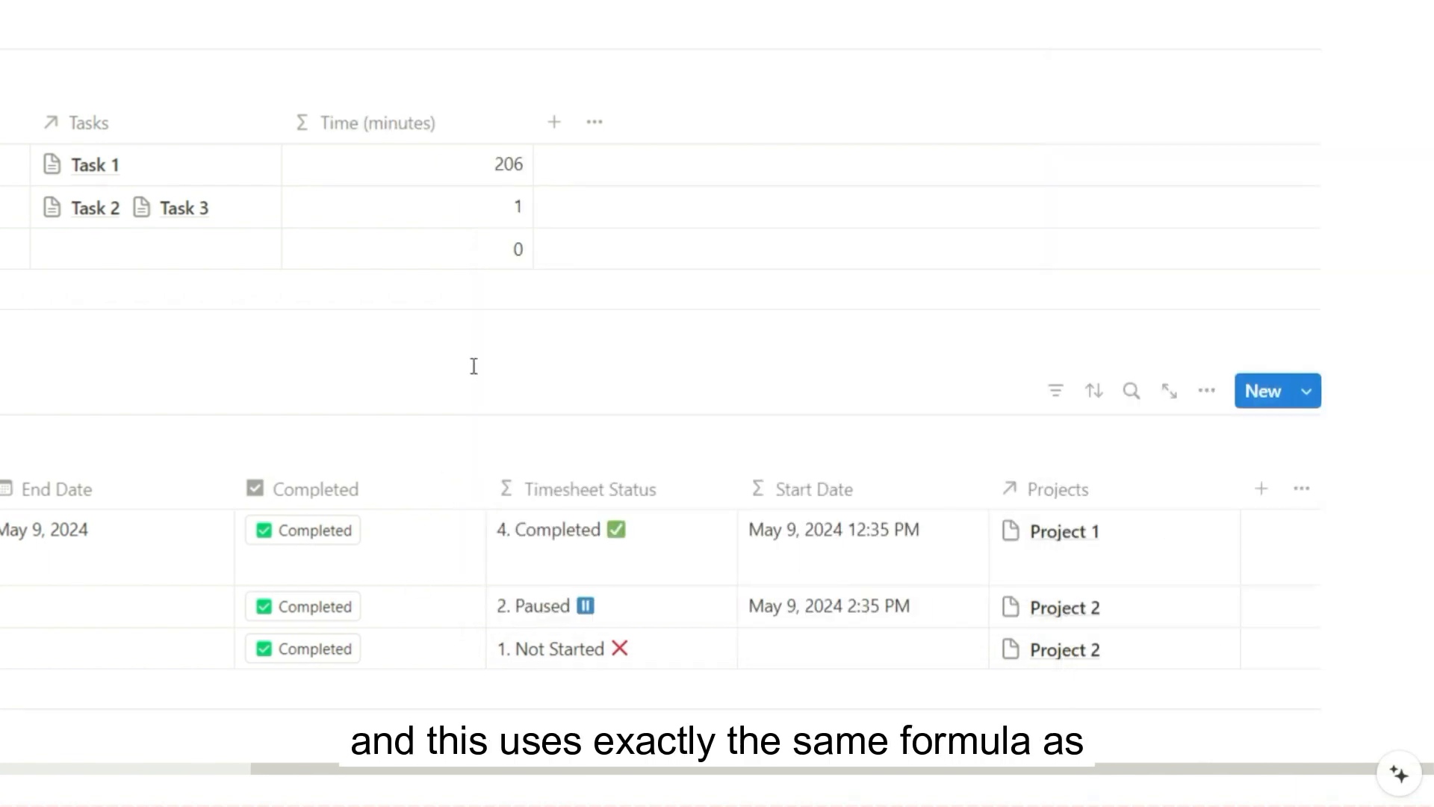
Add a formula property named Total Time to the Projects database
left_click(556, 124)
type("form")
key("Return")
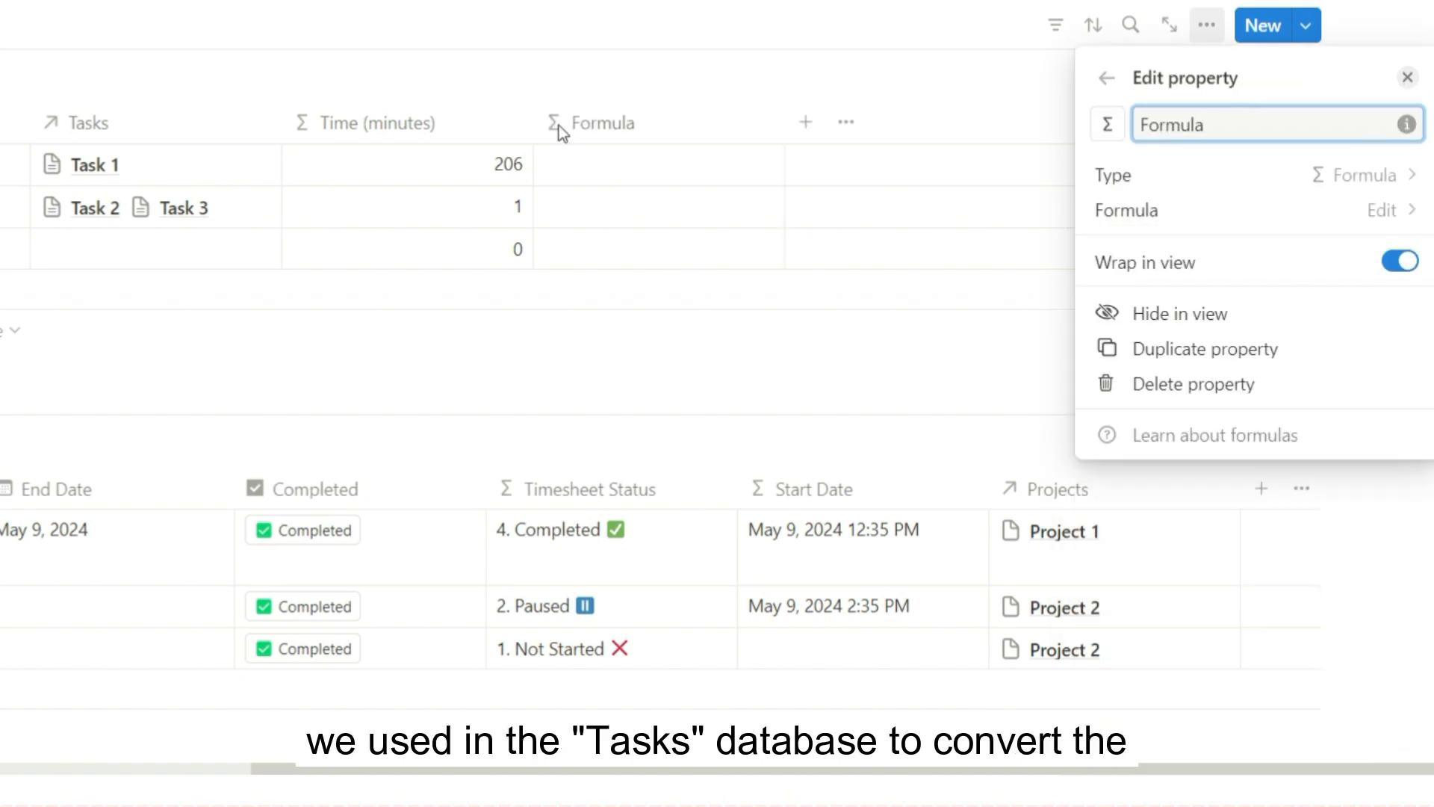
type("Total Time")
Set the Projects Total Time formula to format(floor(Time (minutes)/60))+"hr " + format(Time (minutes)-floor(Time (minutes)/60)*60)+"mins" and save it
left_click(1123, 210)
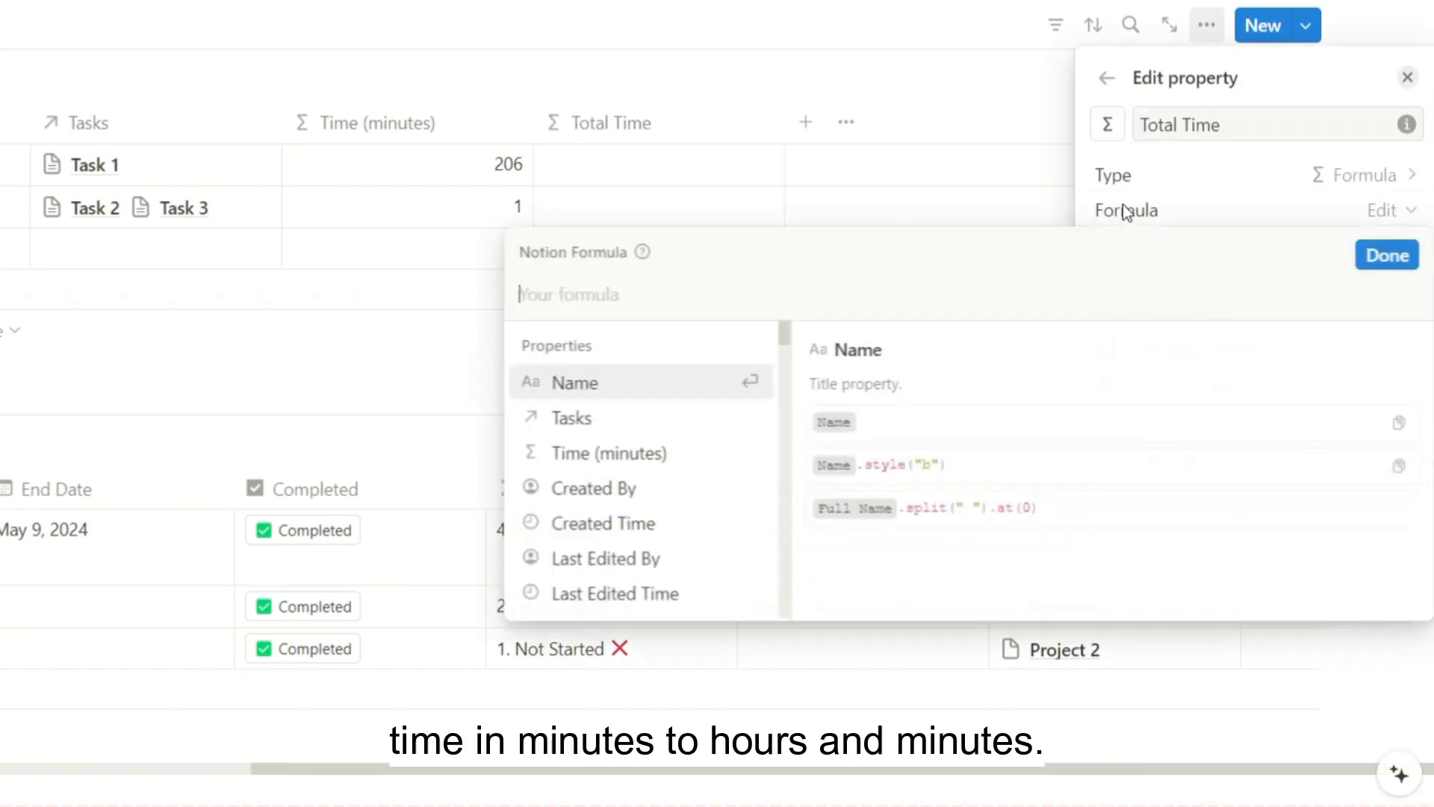
type("format(floor(Time (minutes)/60))+\"hr \" + format(Time (minutes)-floor(Time (minutes)/60)*60)+\"mins\"")
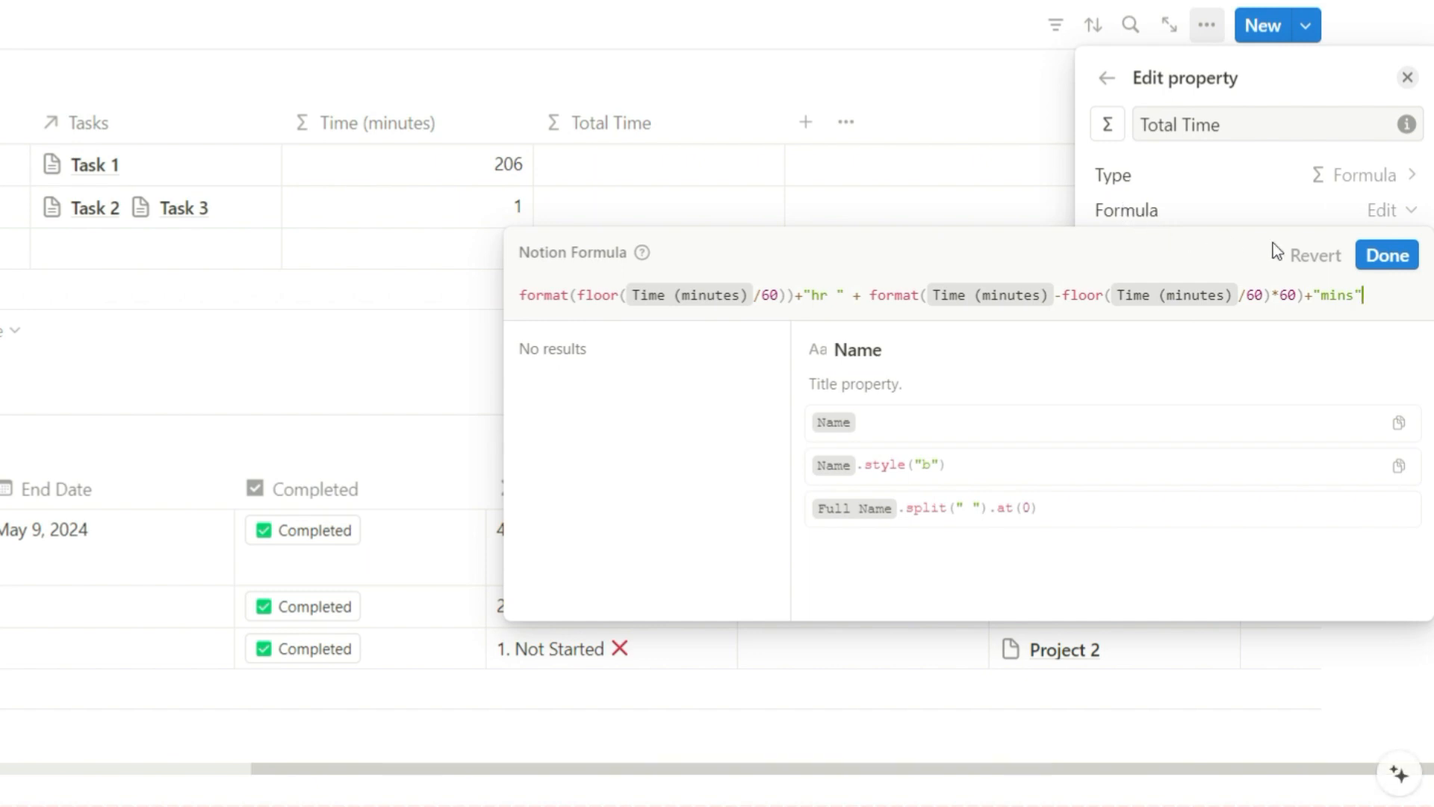
left_click(1387, 257)
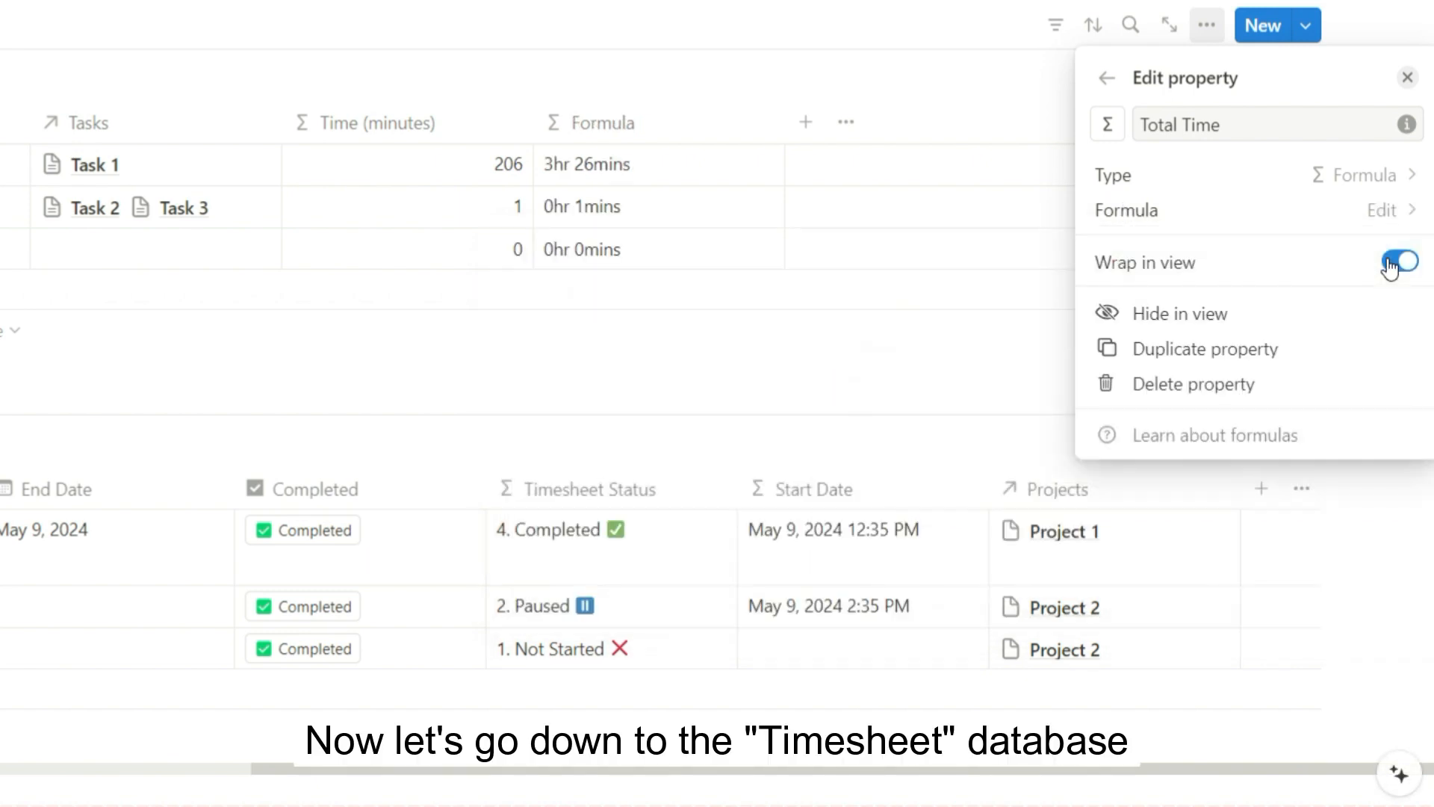
left_click(1408, 78)
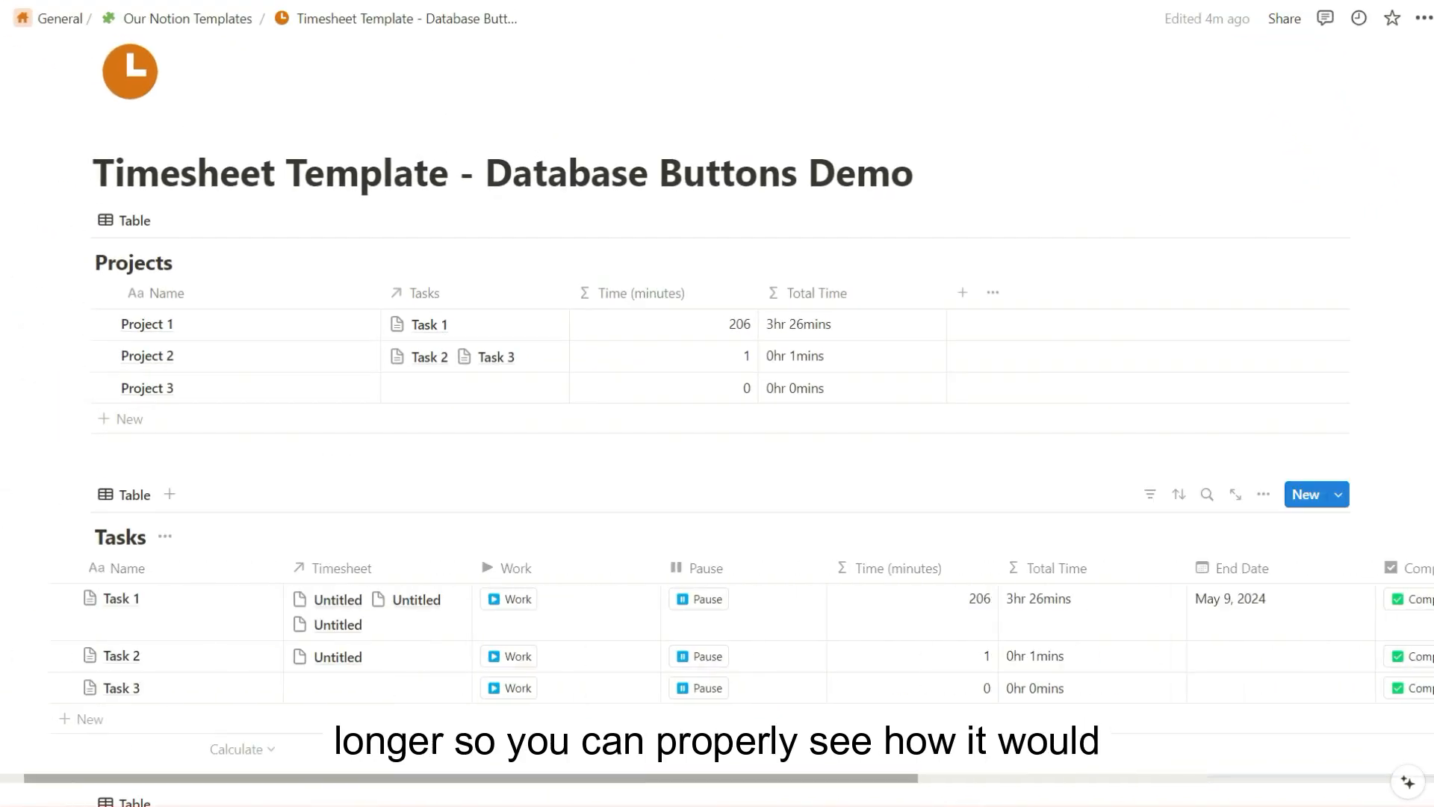
Set the End time of the second Timesheet entry to 5:36 PM on May 9, 2024
scroll(451, 295, "down", 7)
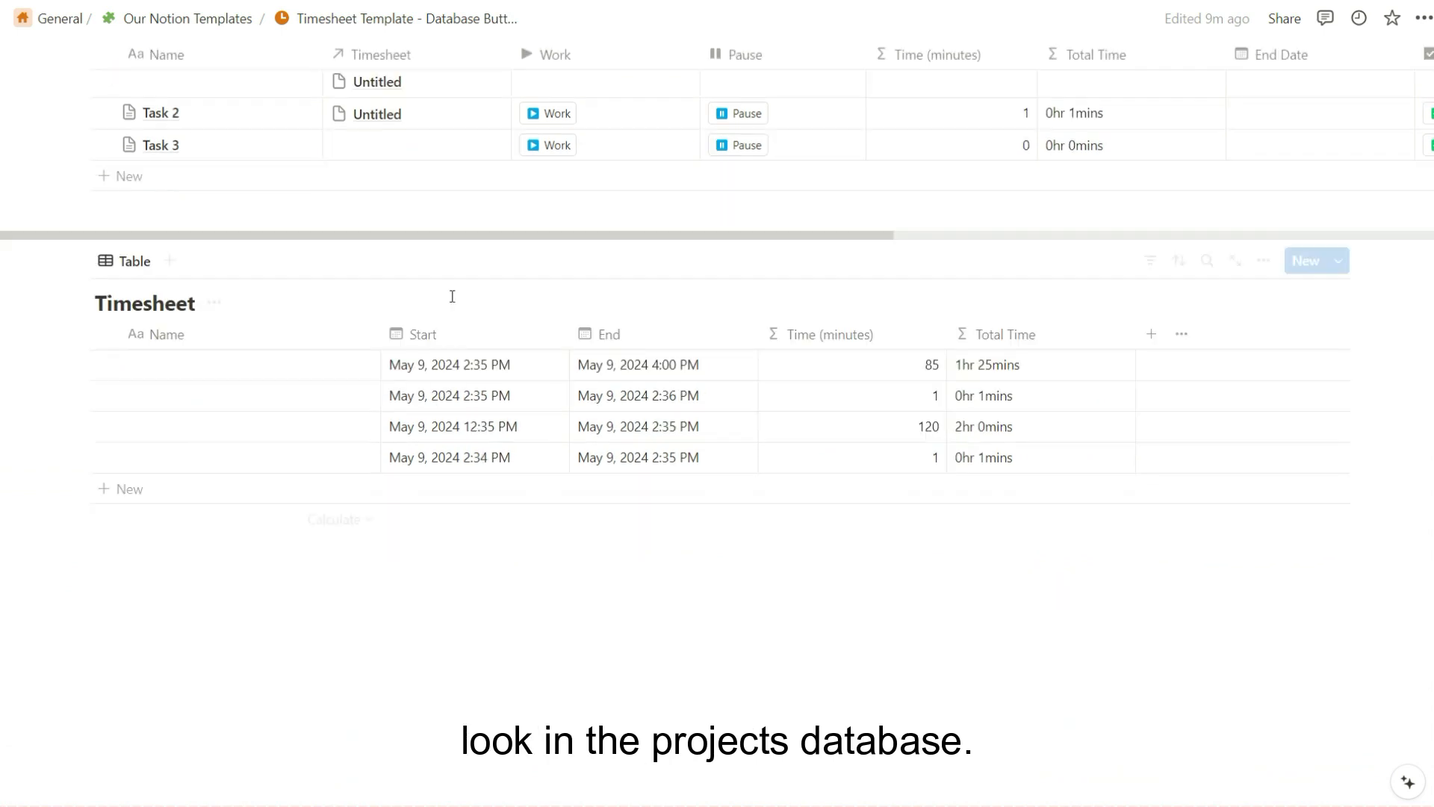
left_click(657, 395)
left_click(710, 324)
key("BackSpace")
type("5")
left_click(844, 485)
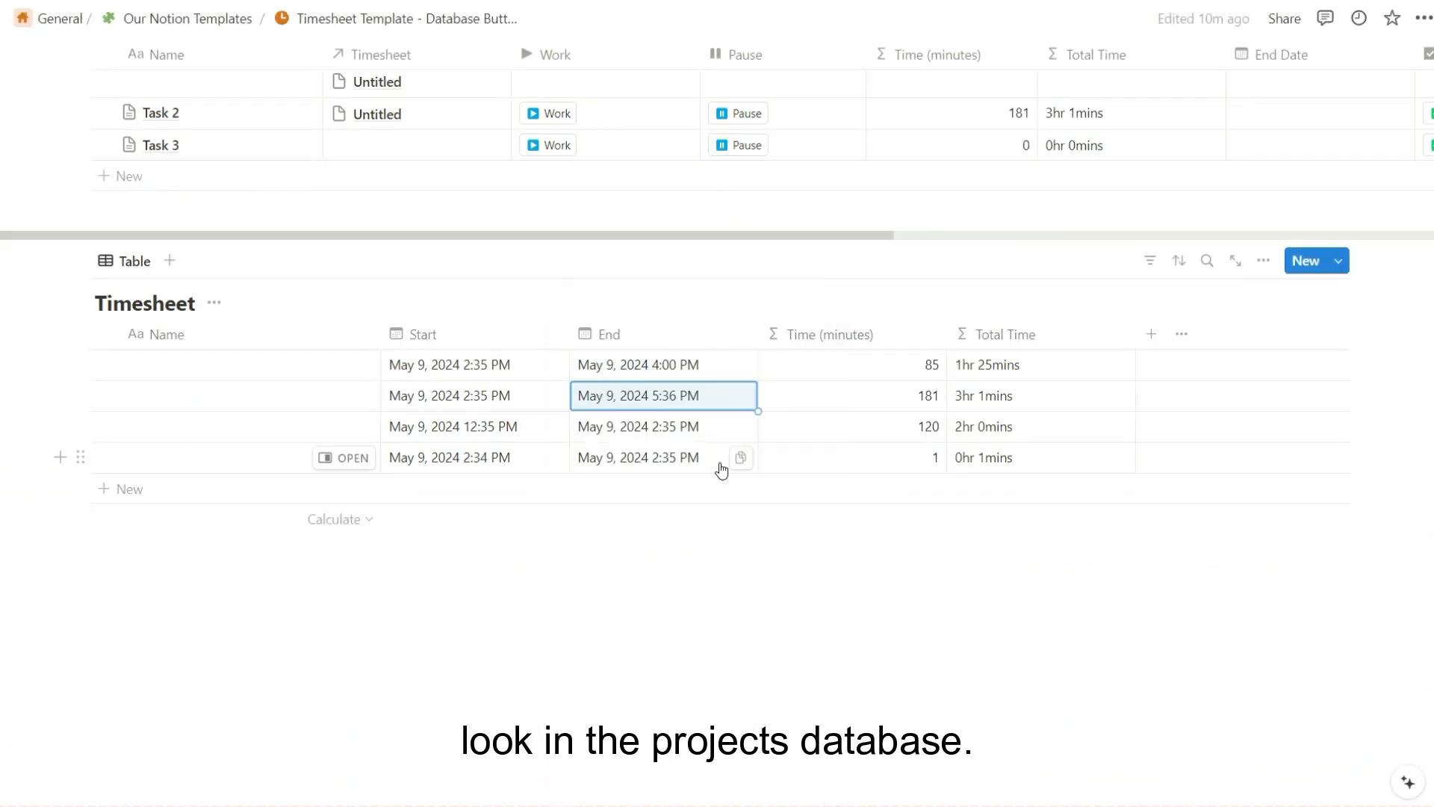
Change the hour of the End time in the fourth Timesheet entry to 4
left_click(662, 462)
left_click(706, 323)
type("4")
key("Return")
scroll(949, 609, "up", 7)
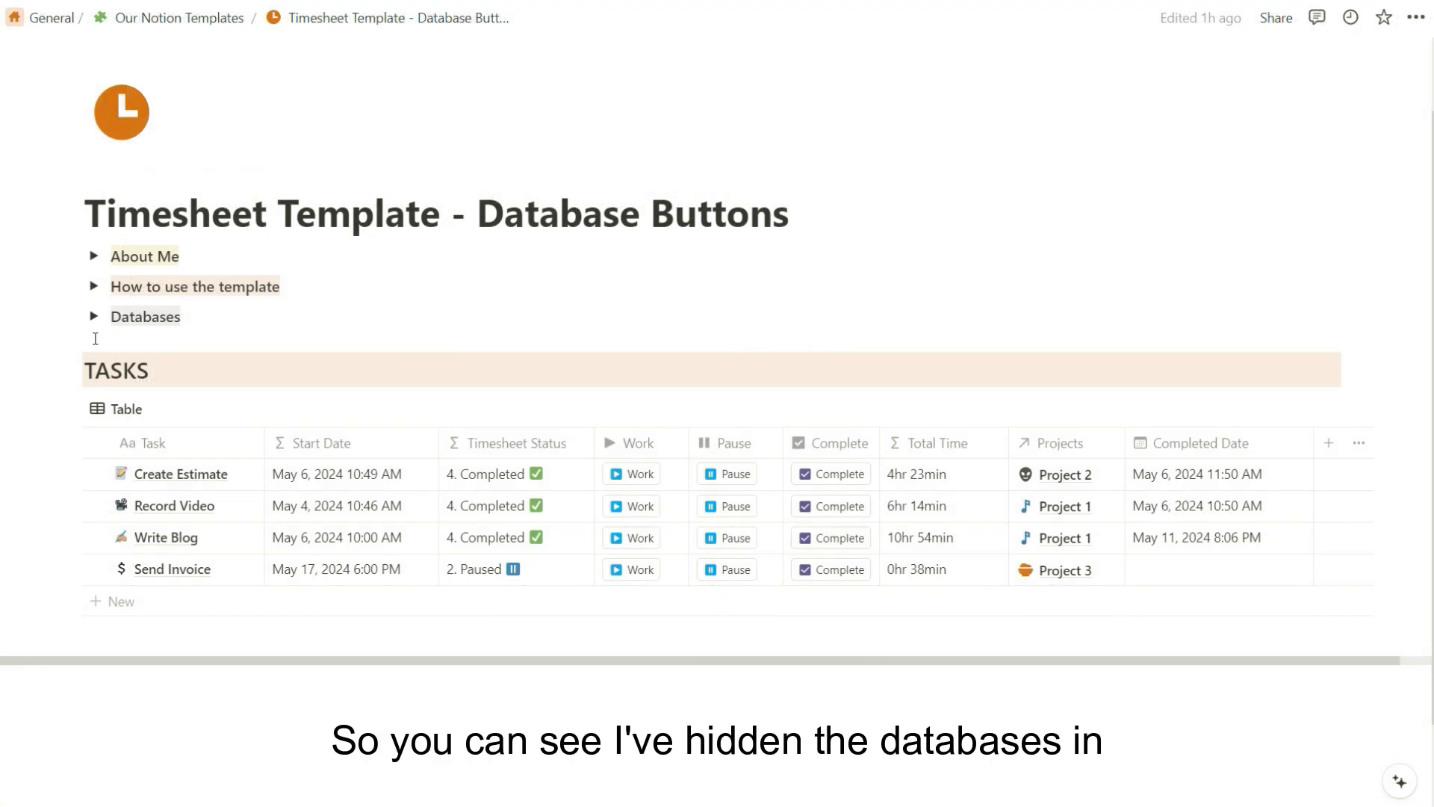
On the finished template page, check the Databases toggle and examine the timesheets linked to the Write Blog task
left_click(93, 316)
left_click(94, 316)
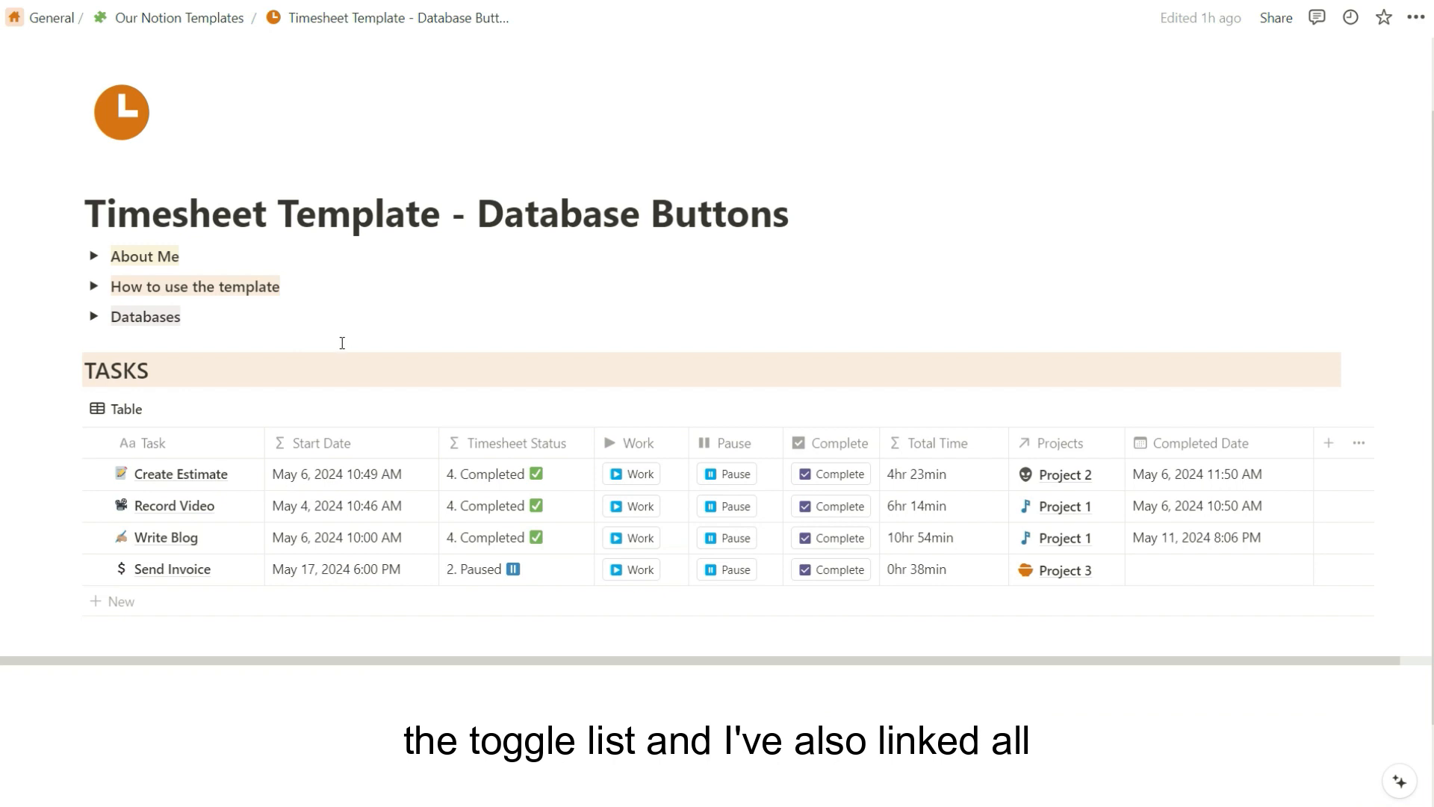
left_click(229, 538)
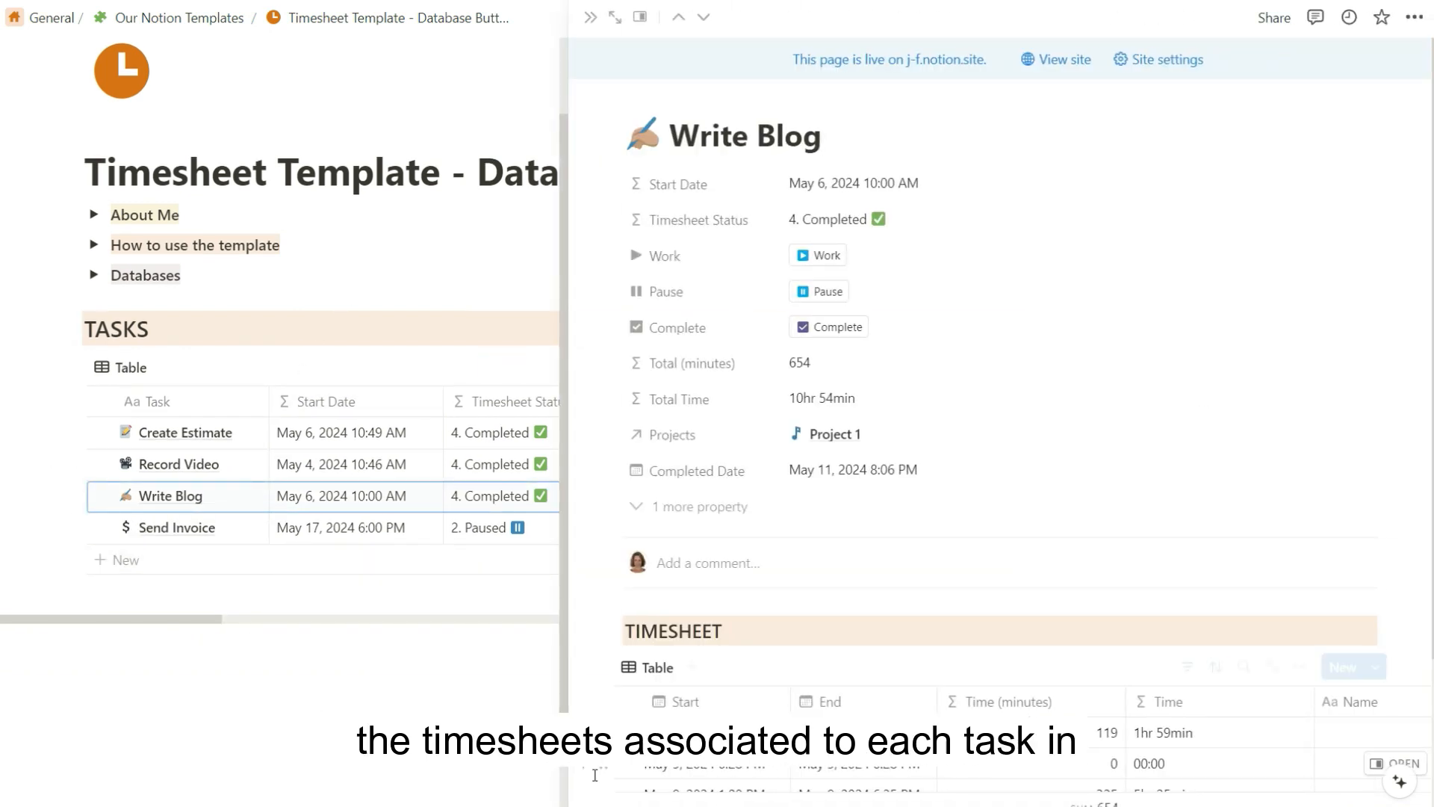
scroll(595, 775, "down", 3)
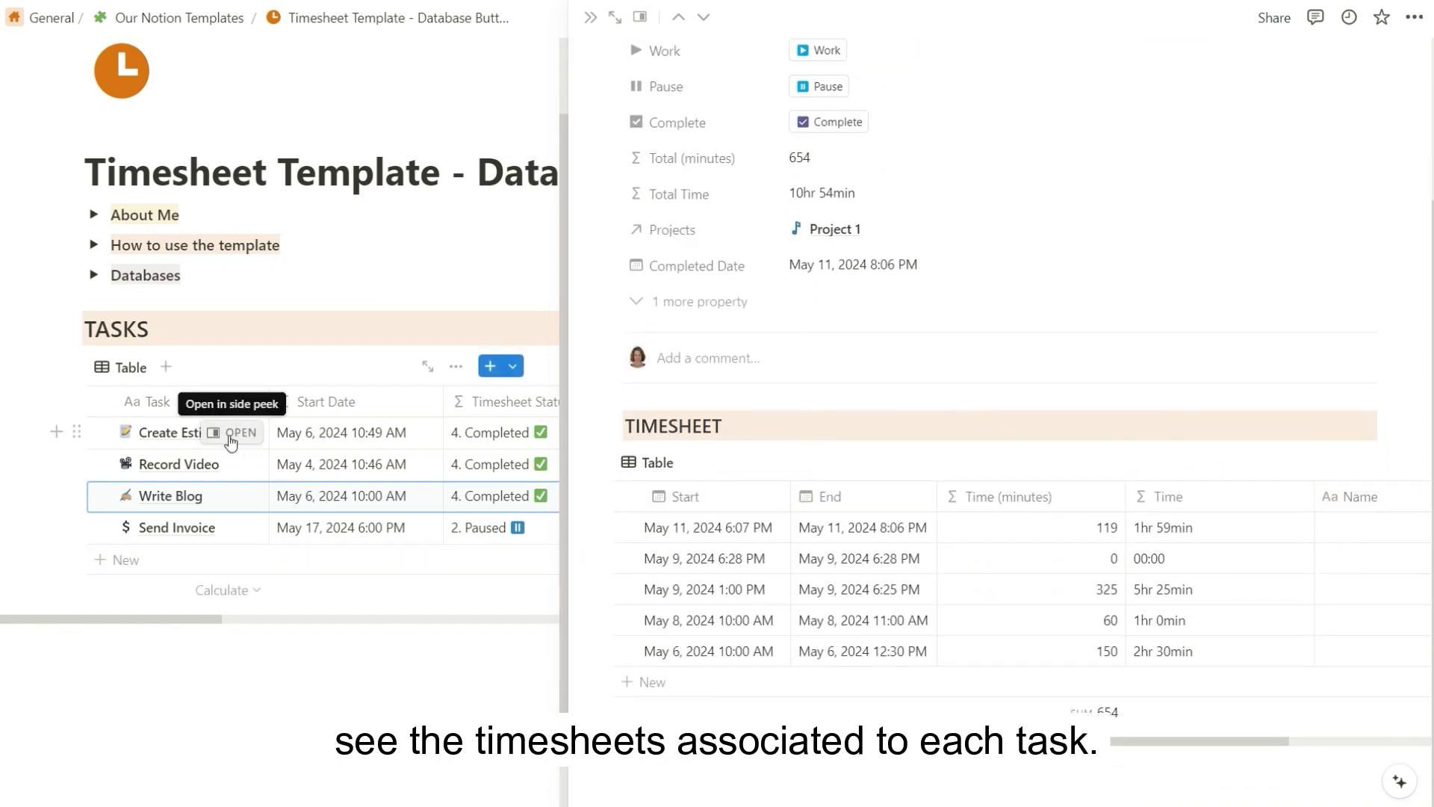
Examine the timesheets linked to the Create Estimate task, and close its page preview
left_click(224, 433)
scroll(792, 690, "down", 2)
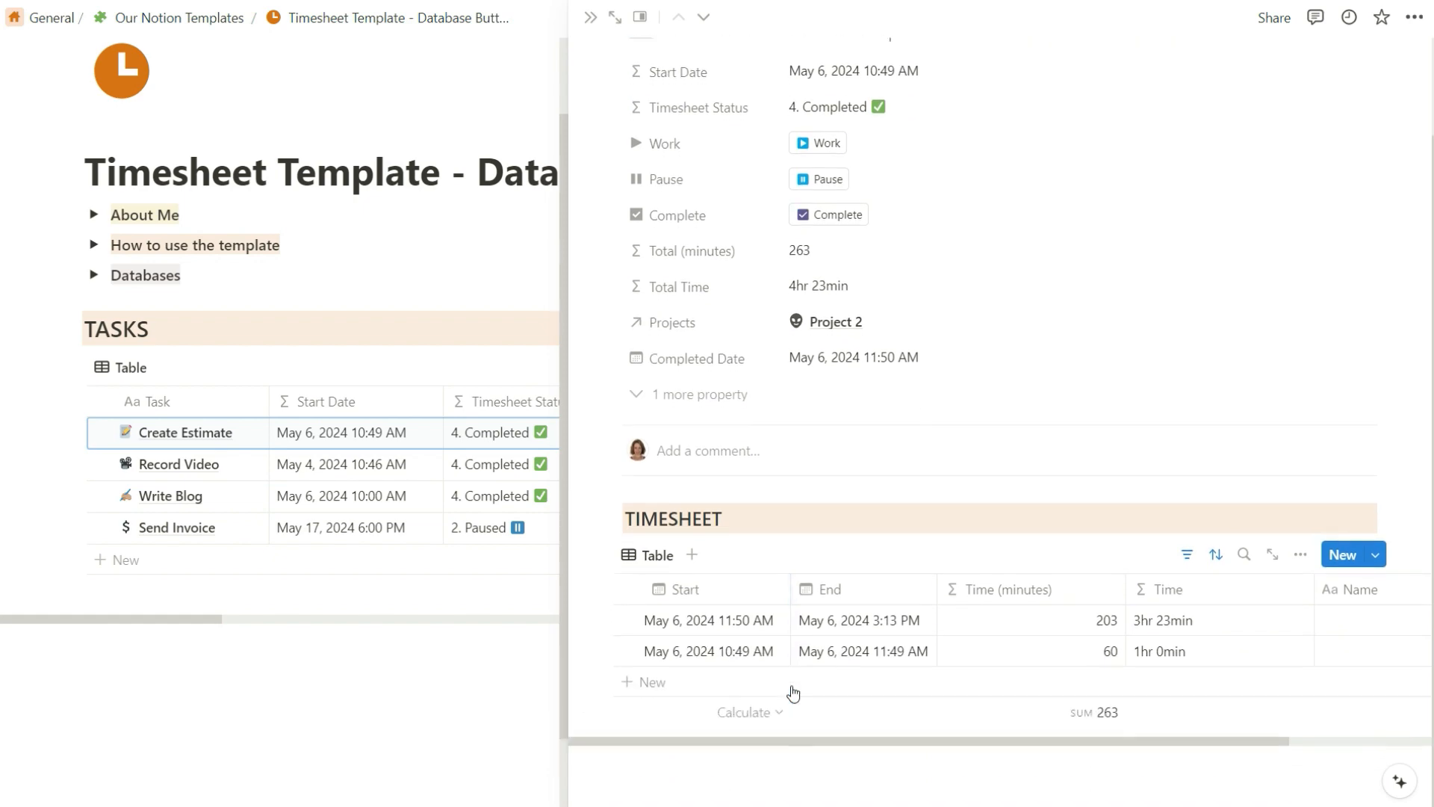
scroll(790, 688, "up", 3)
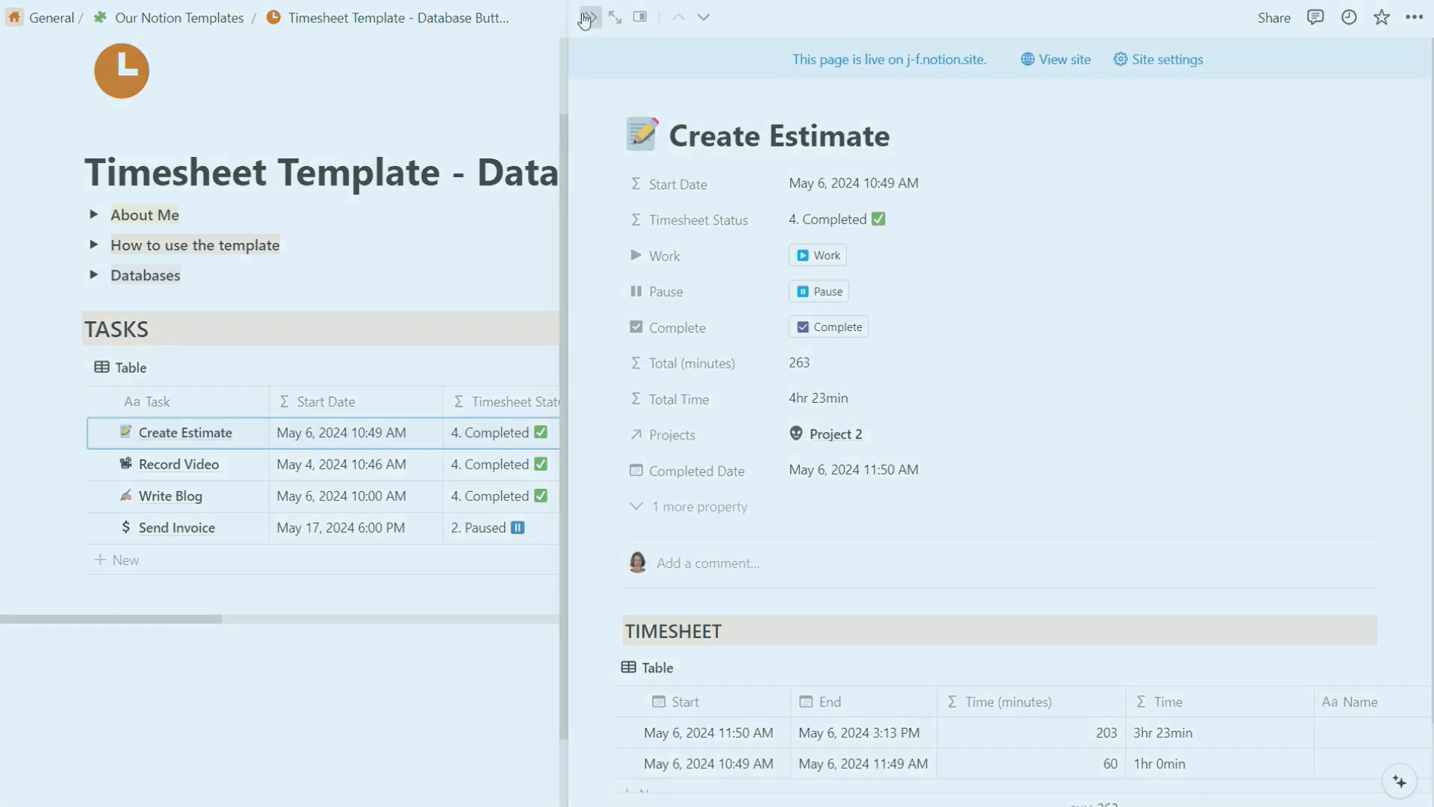
left_click(585, 18)
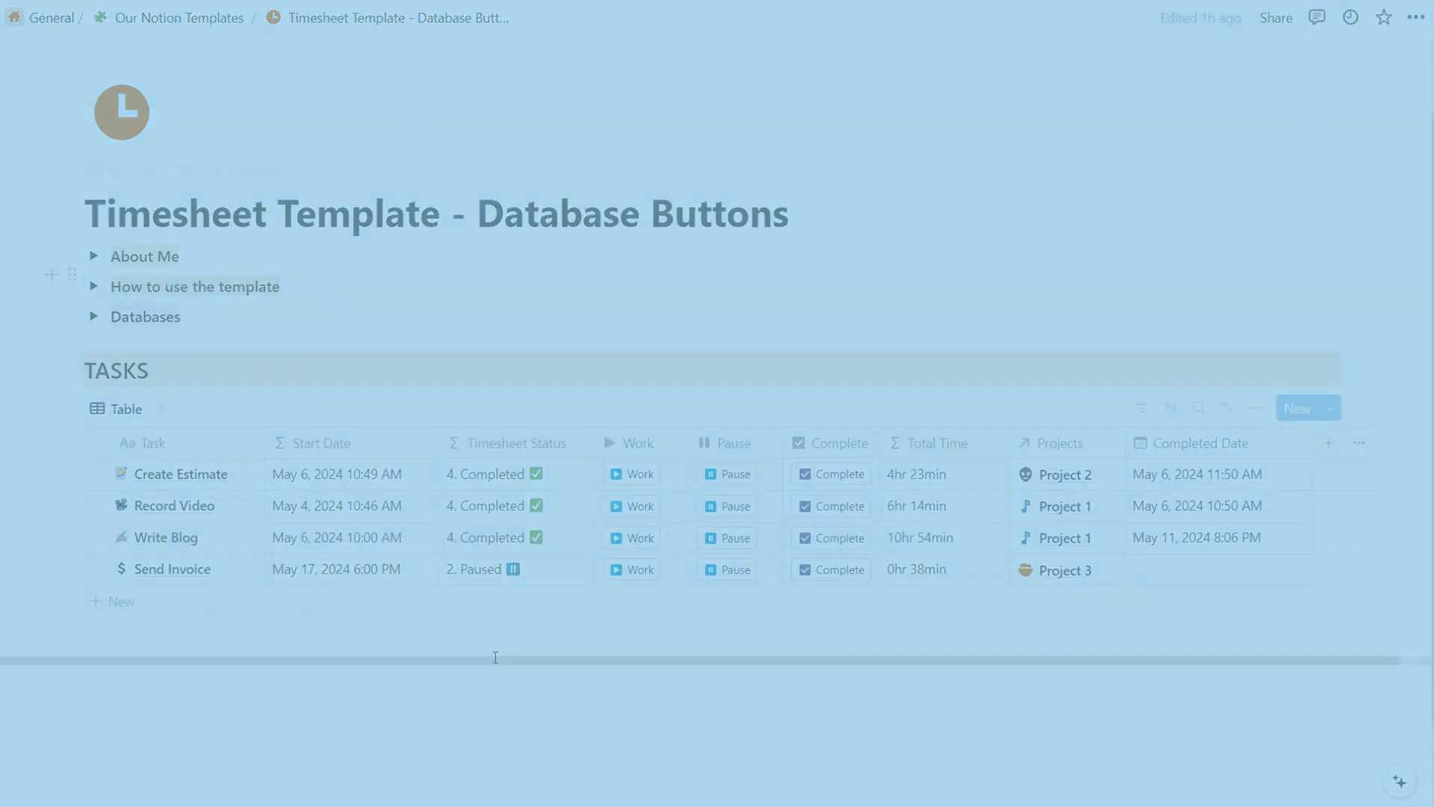